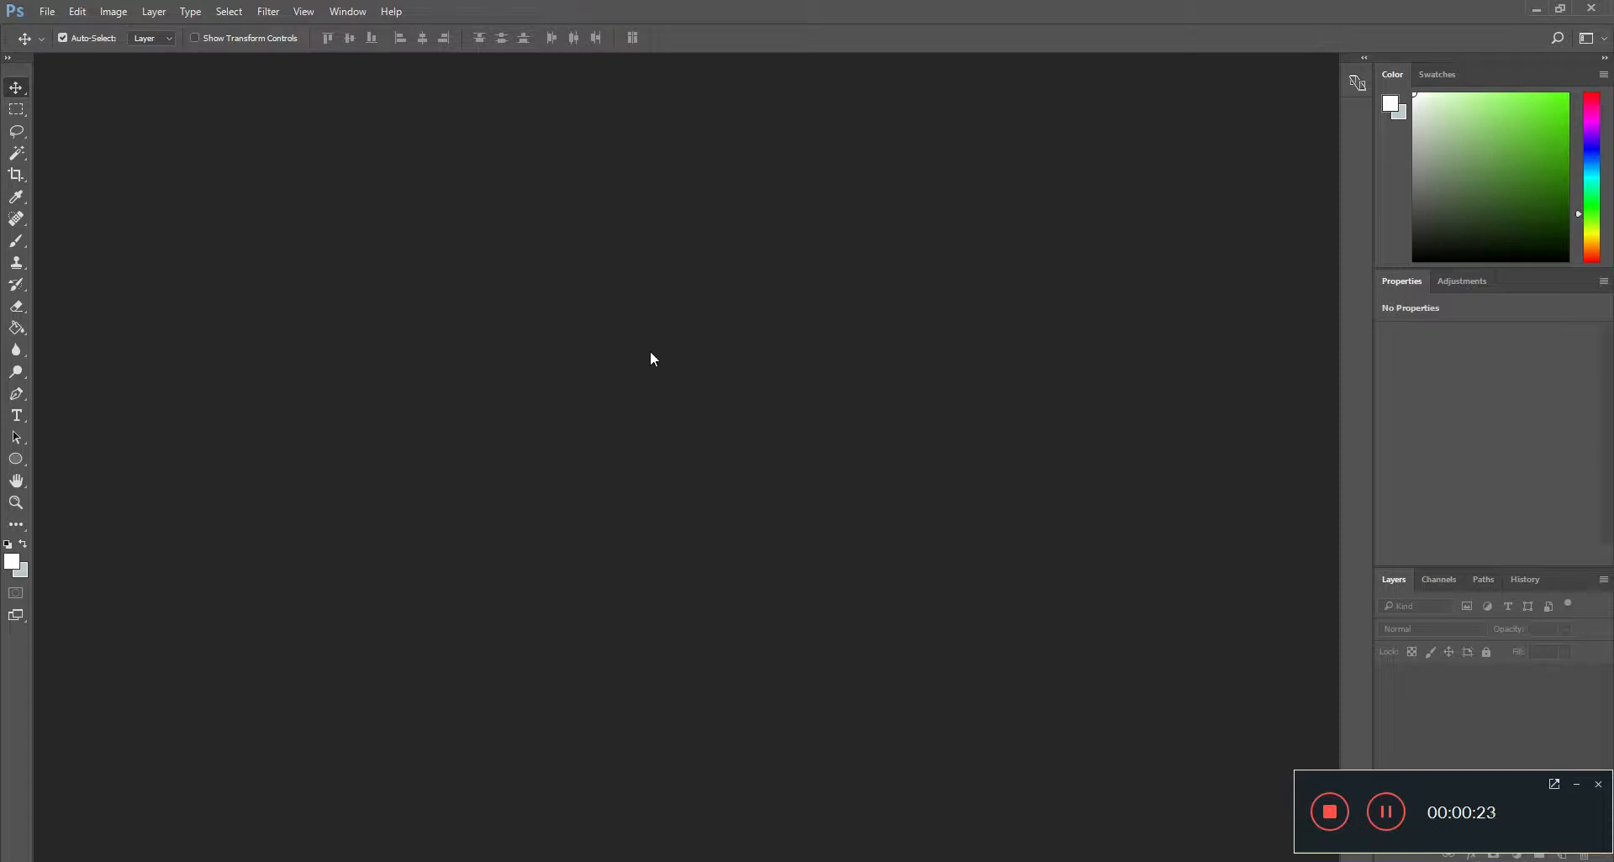
- Check the installed program's version information and close the About screen
click(391, 12)
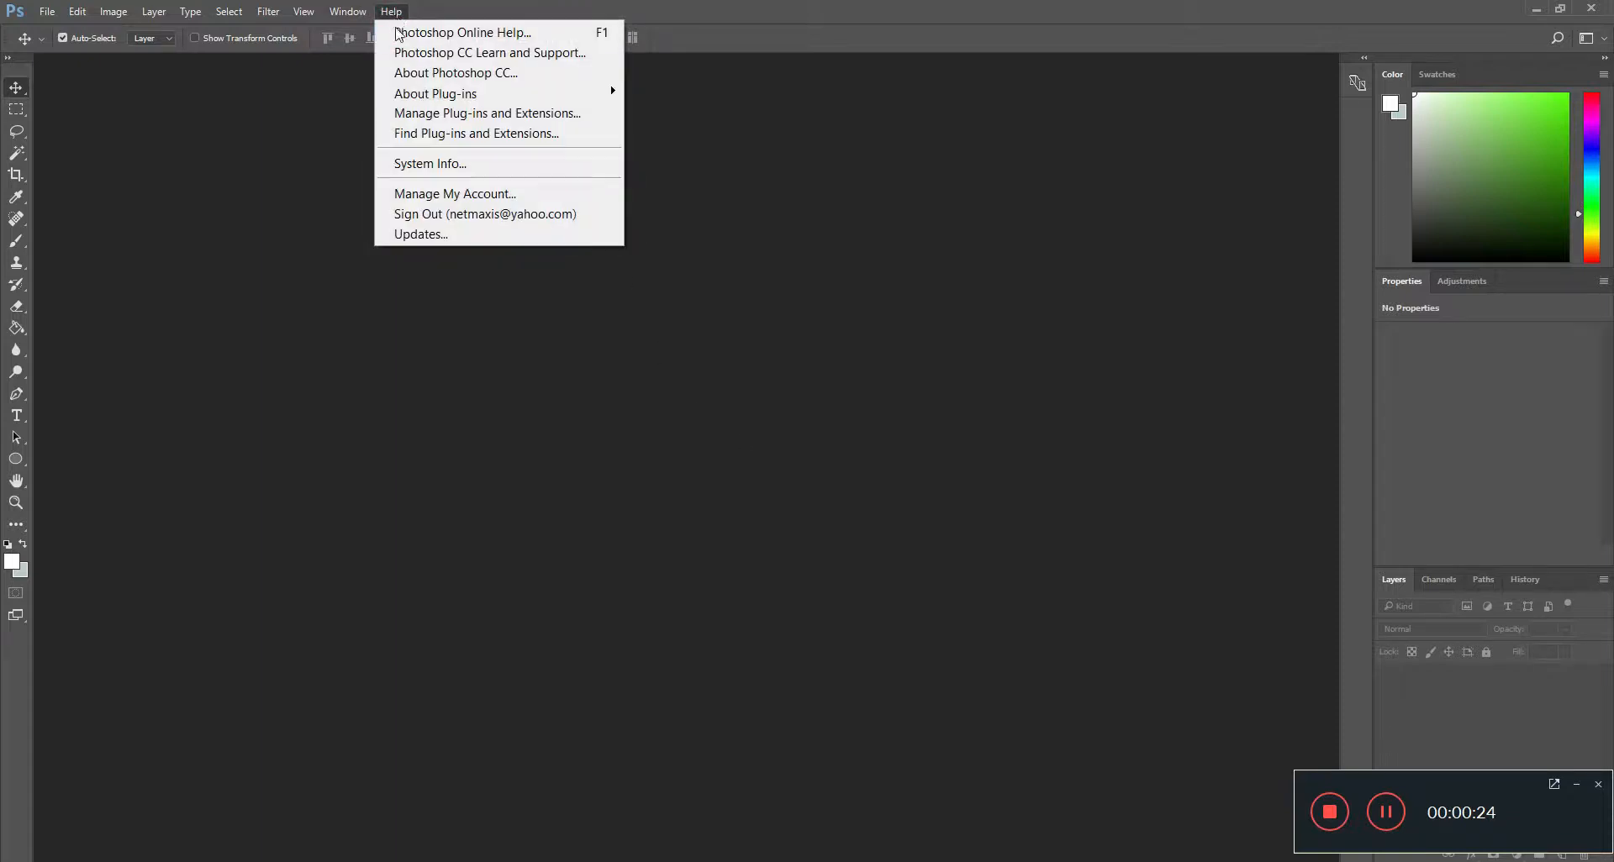
click(401, 72)
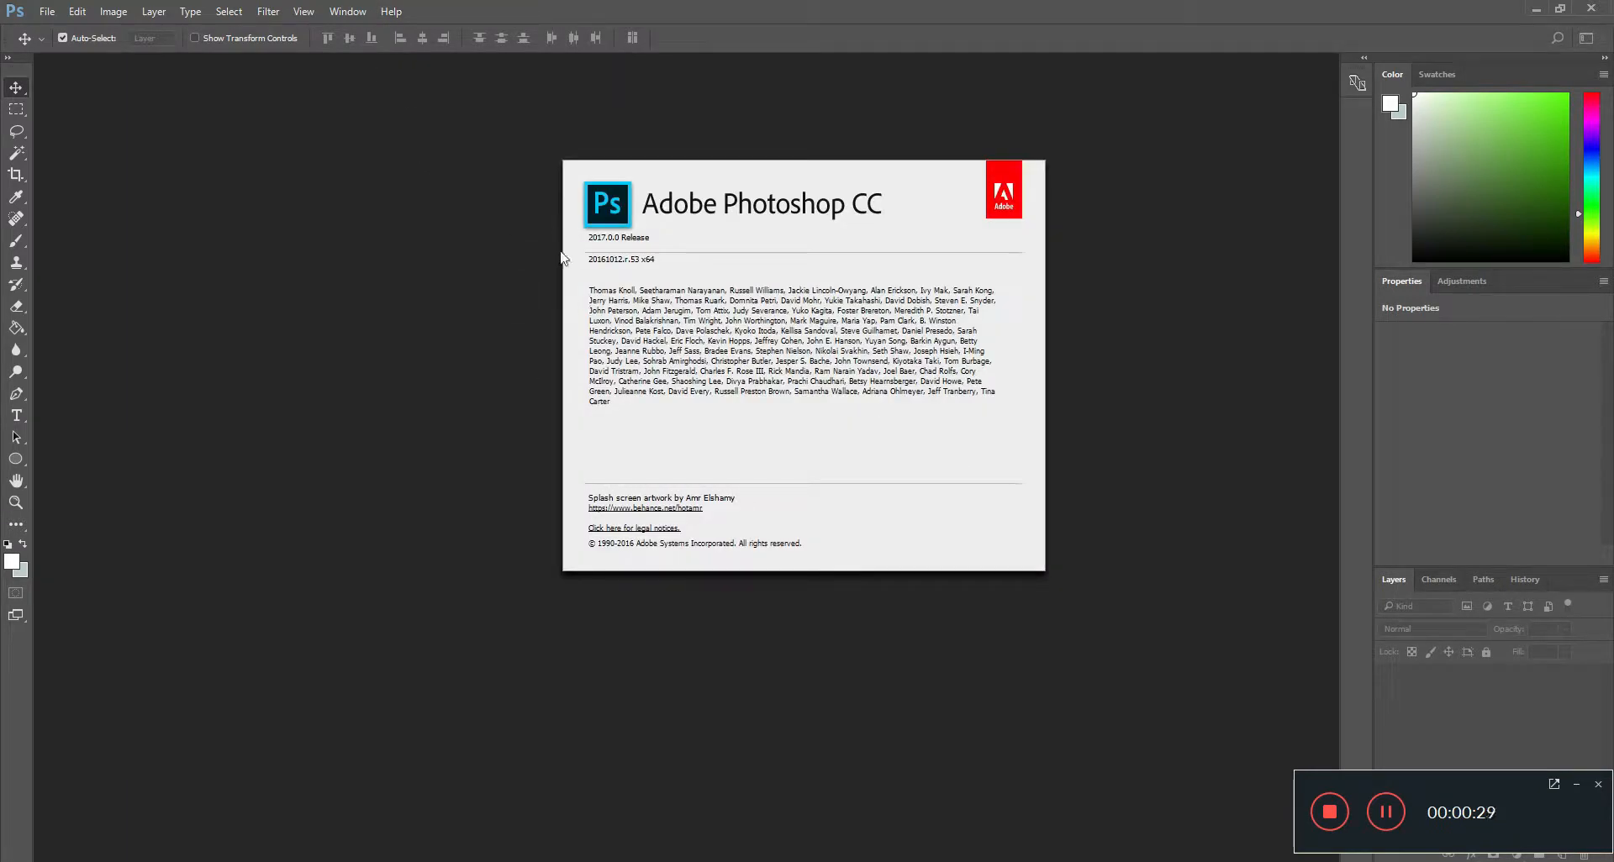
click(1039, 250)
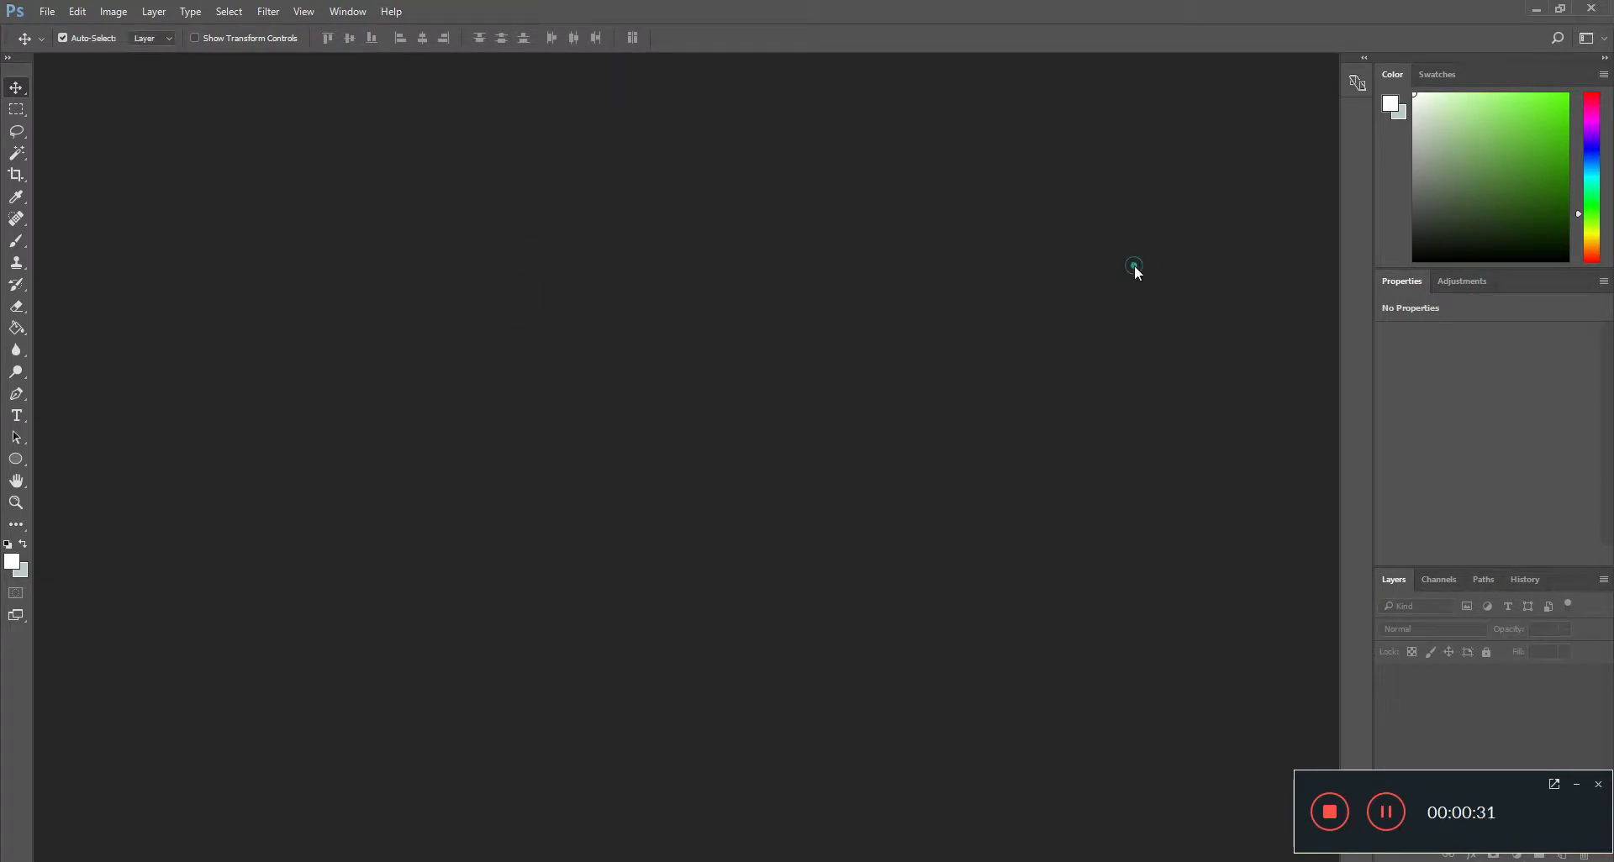
click(1581, 791)
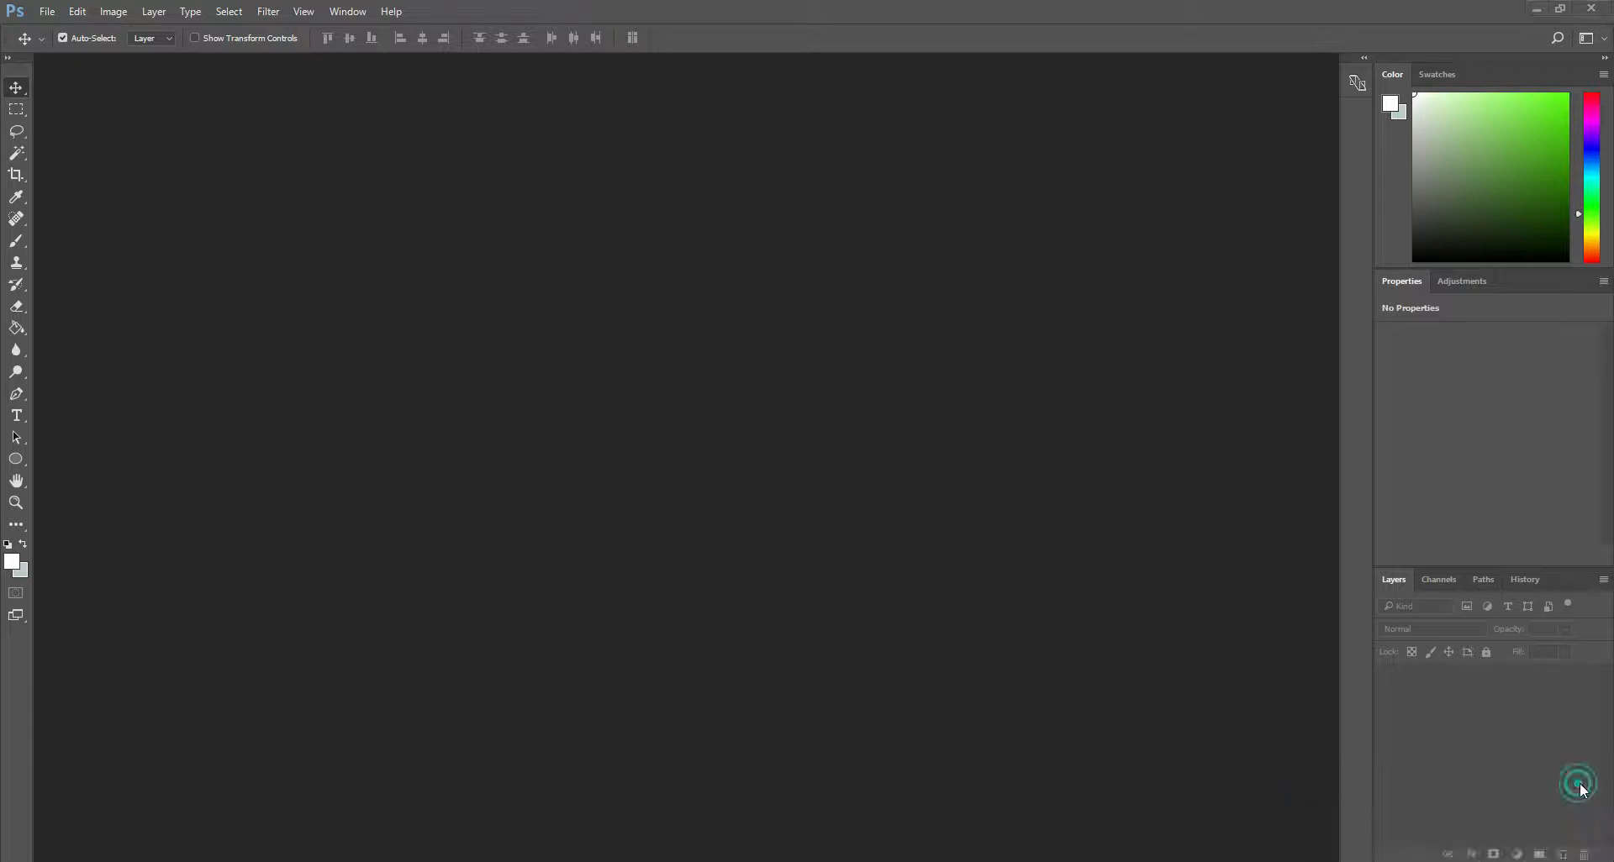
- Open the photo IMG_2025 from the Abya Shoot folder
click(47, 13)
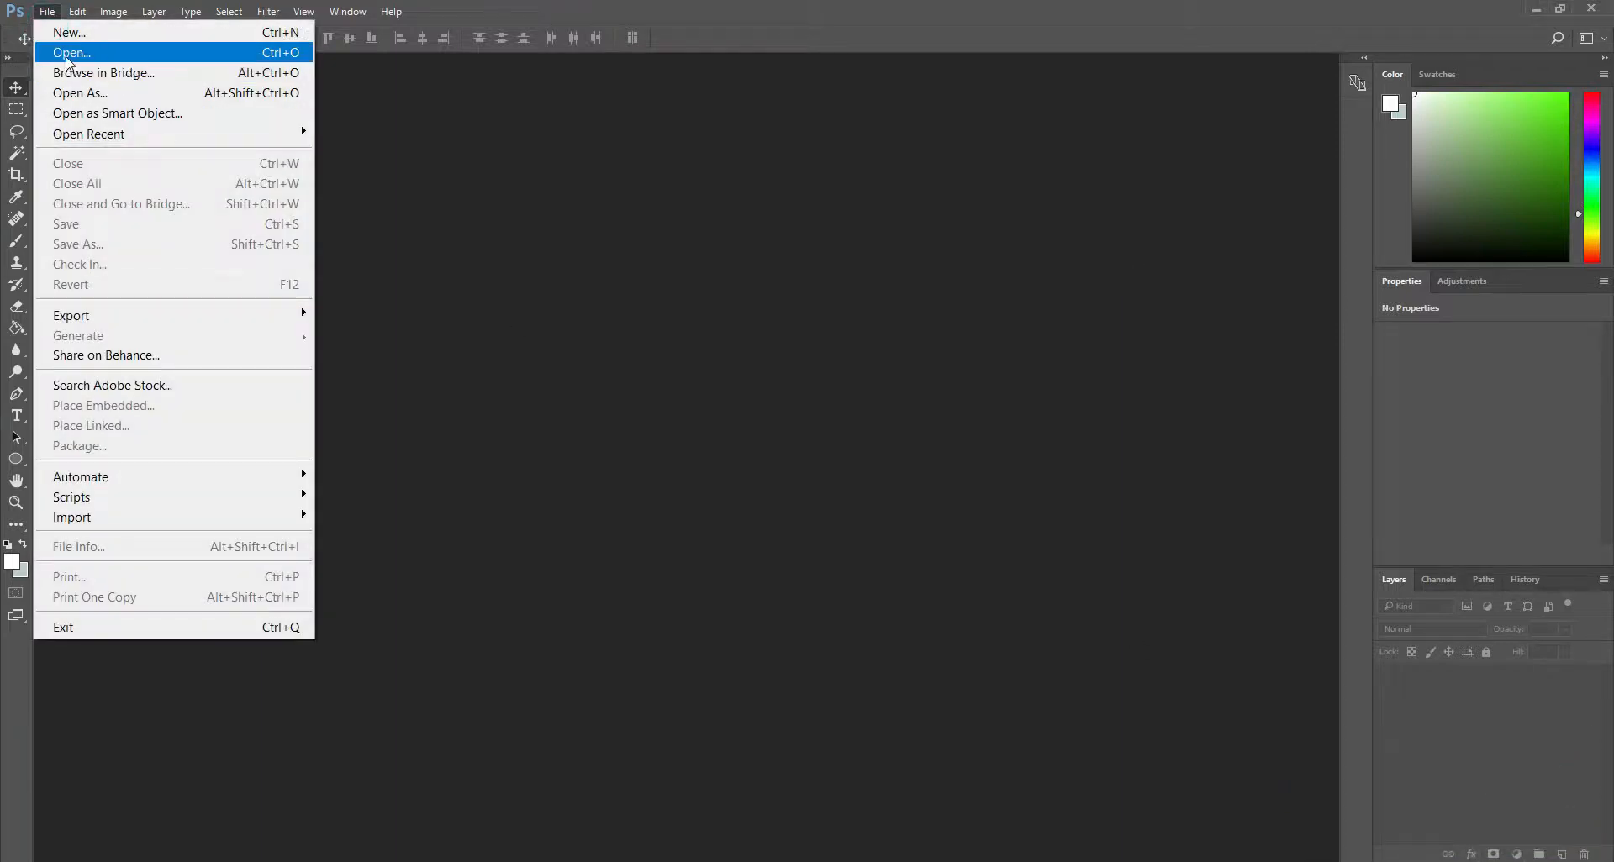
click(64, 52)
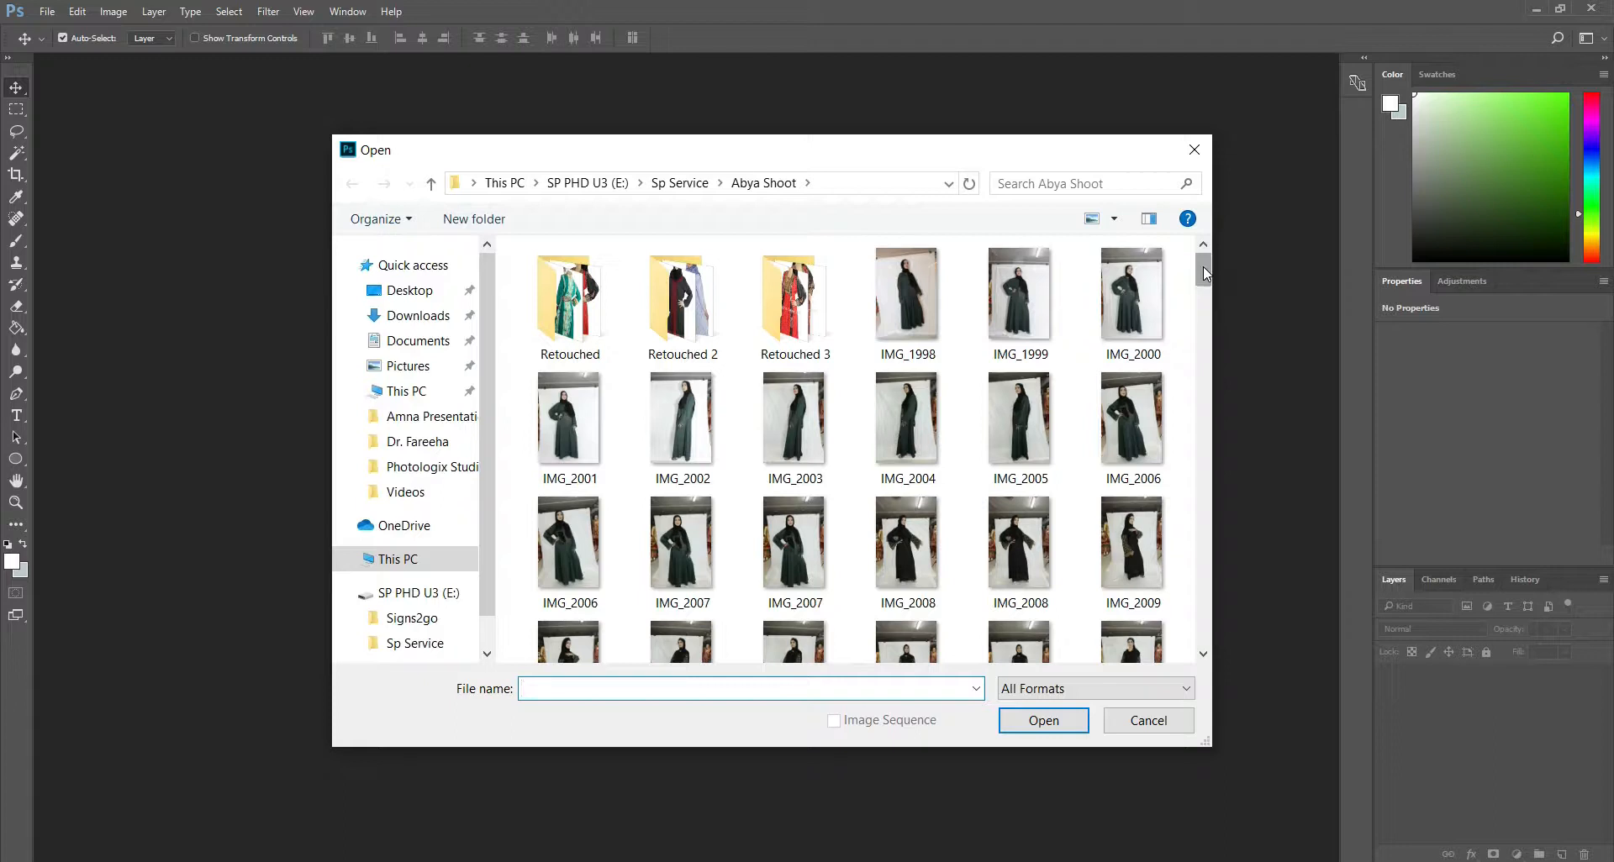
drag(1202, 265, 1209, 329)
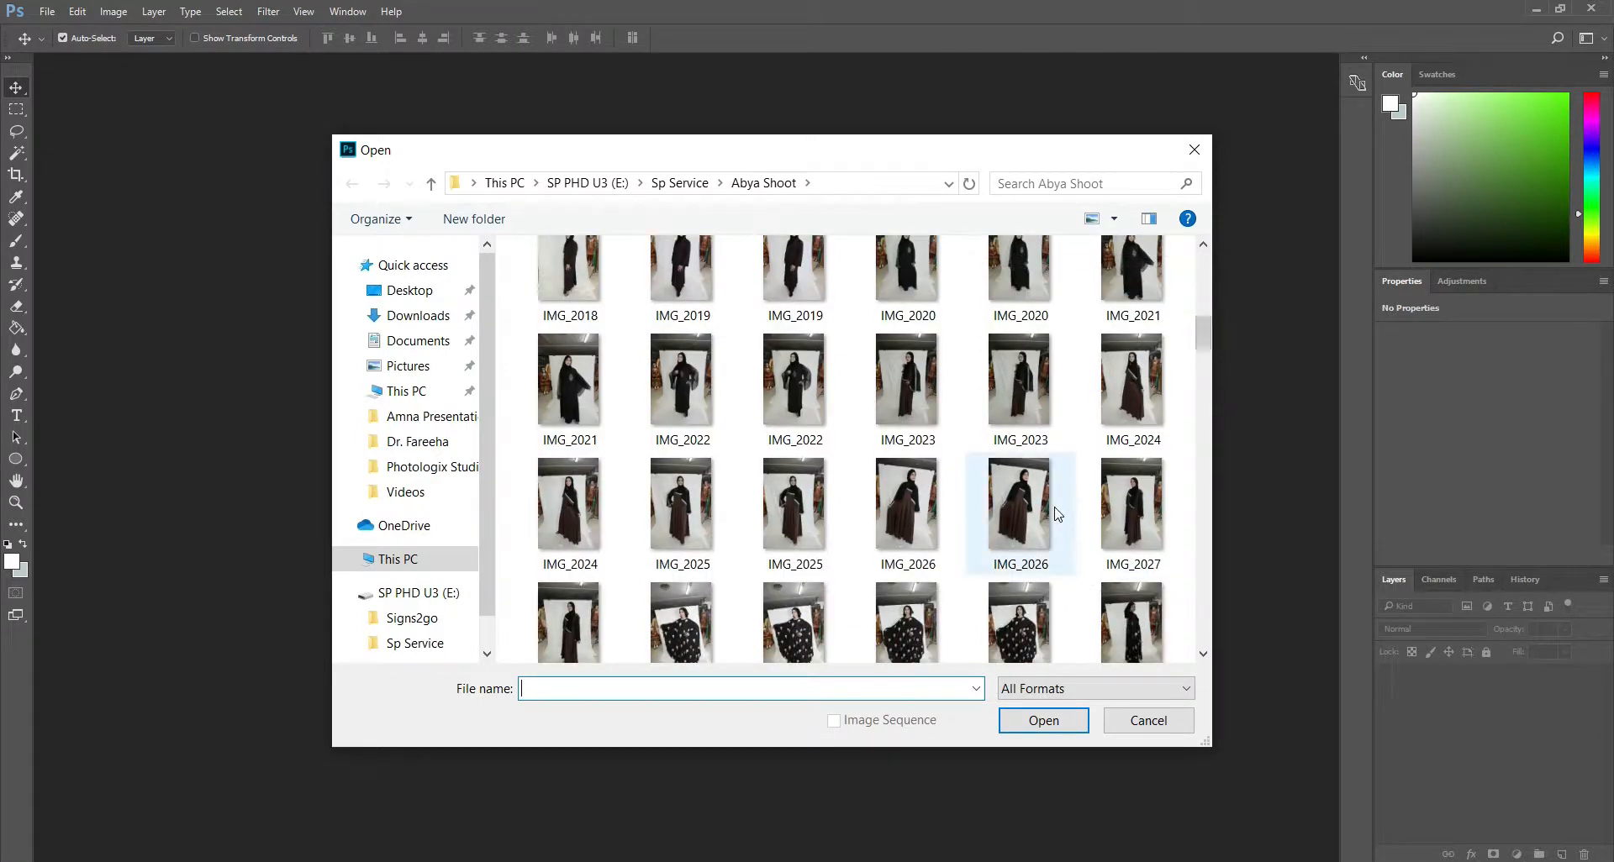
click(674, 522)
click(790, 530)
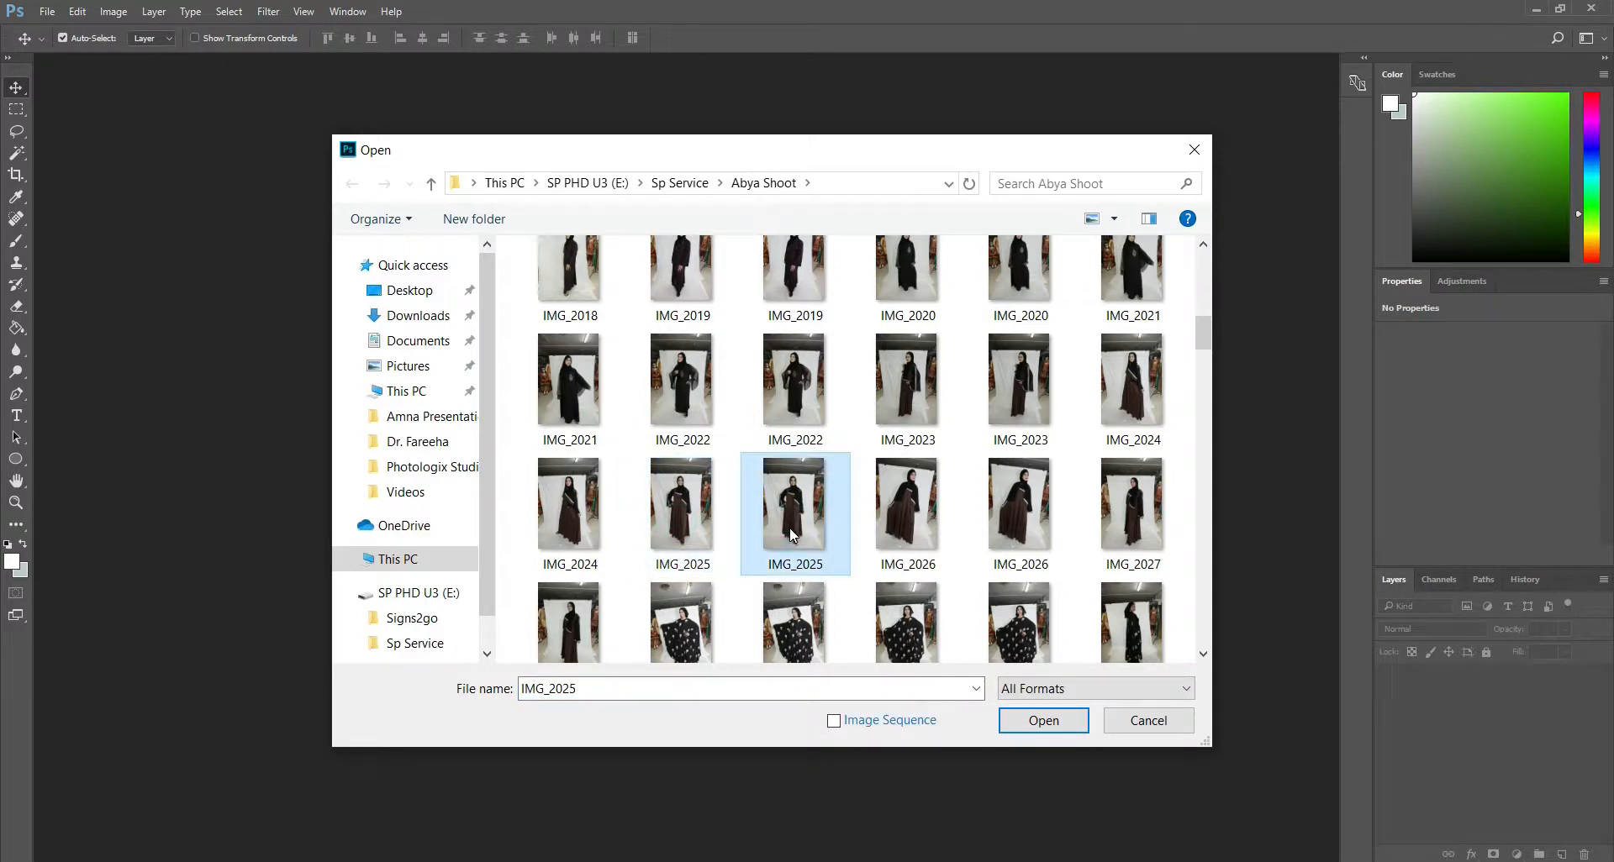
click(1017, 721)
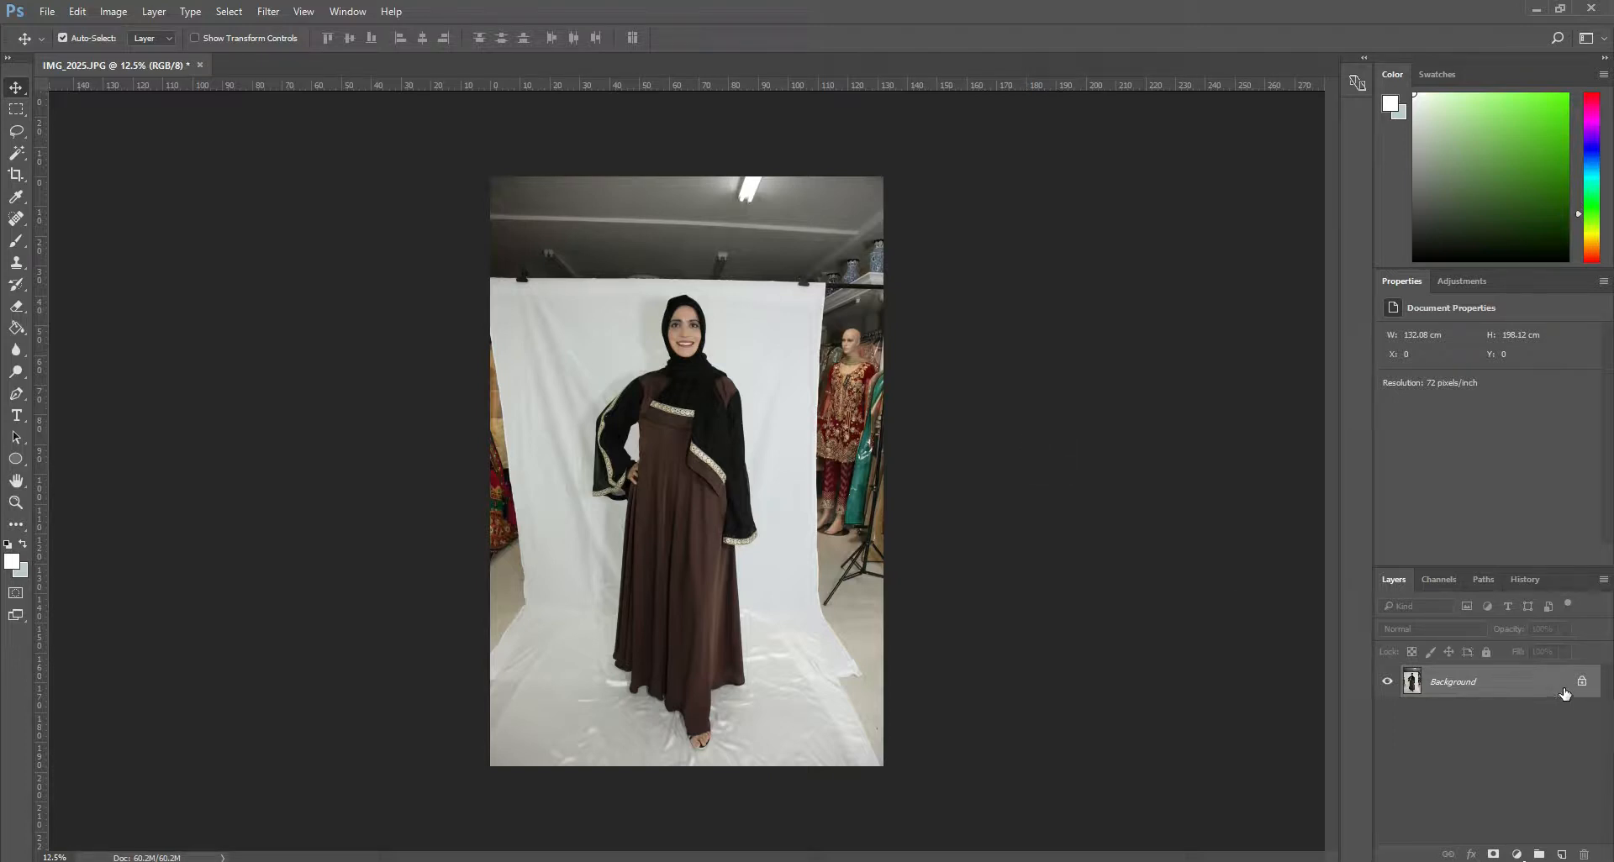
- Duplicate the Background layer and crop the photo to the white backdrop, removing the ceiling and the clutter on both sides
drag(1564, 691, 1570, 855)
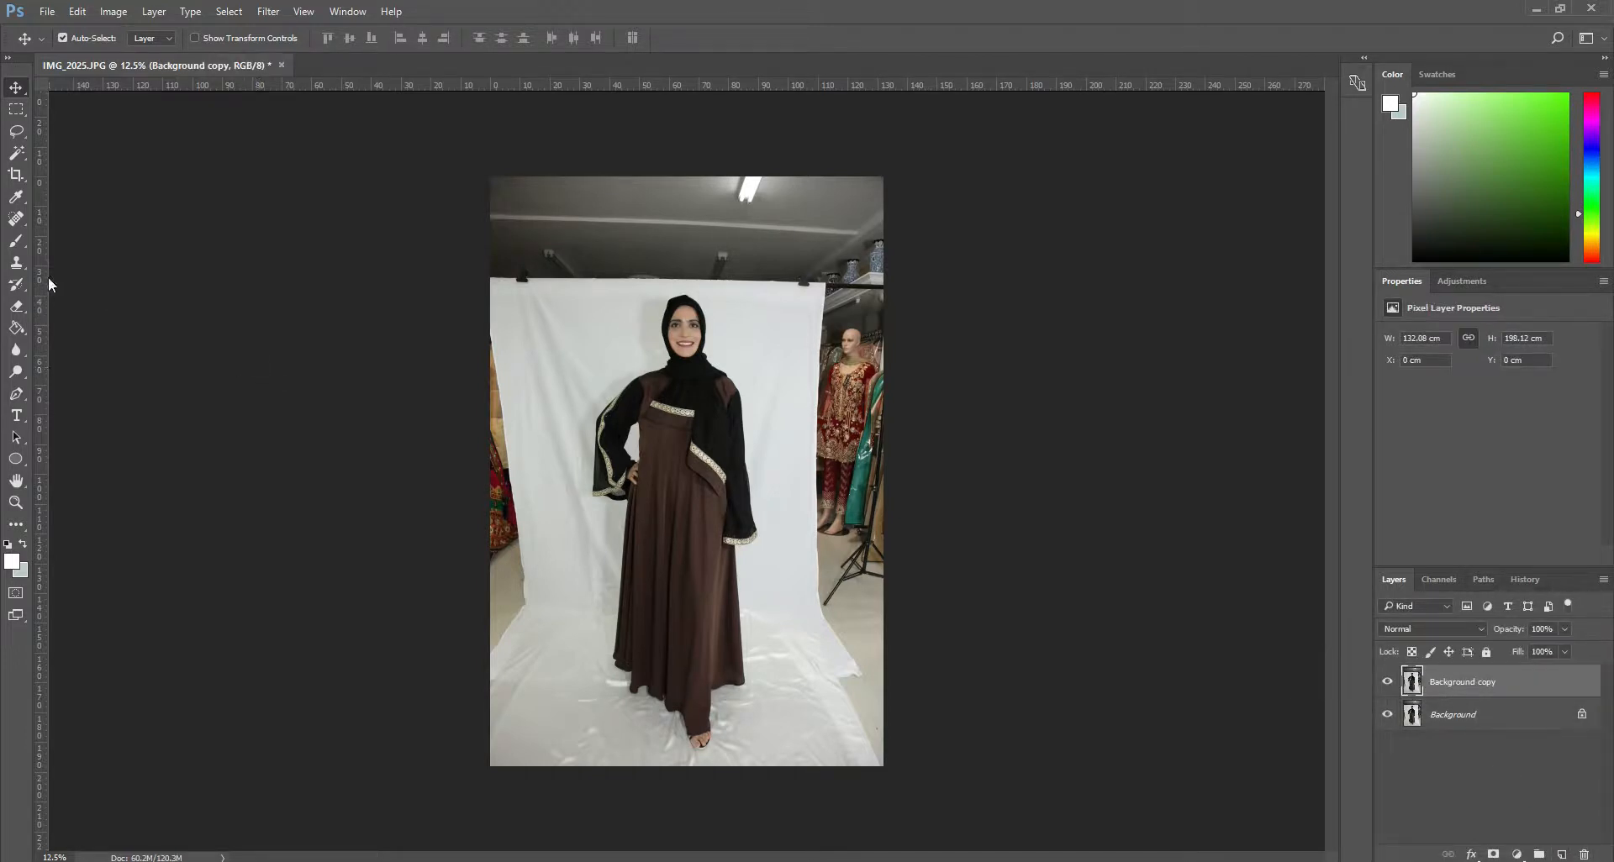
click(16, 174)
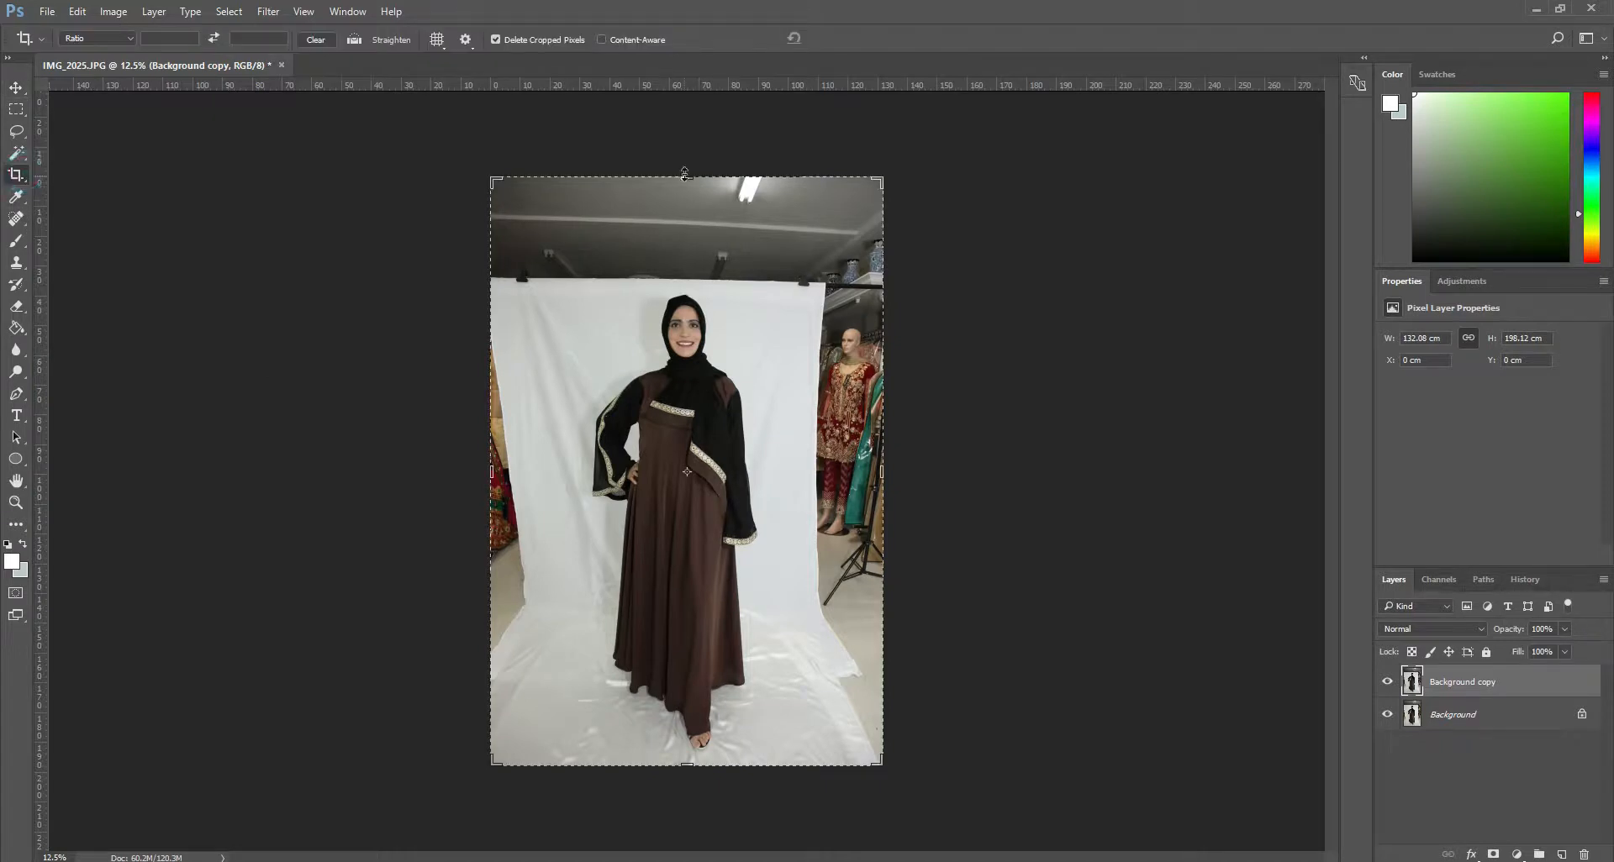
drag(684, 176, 681, 225)
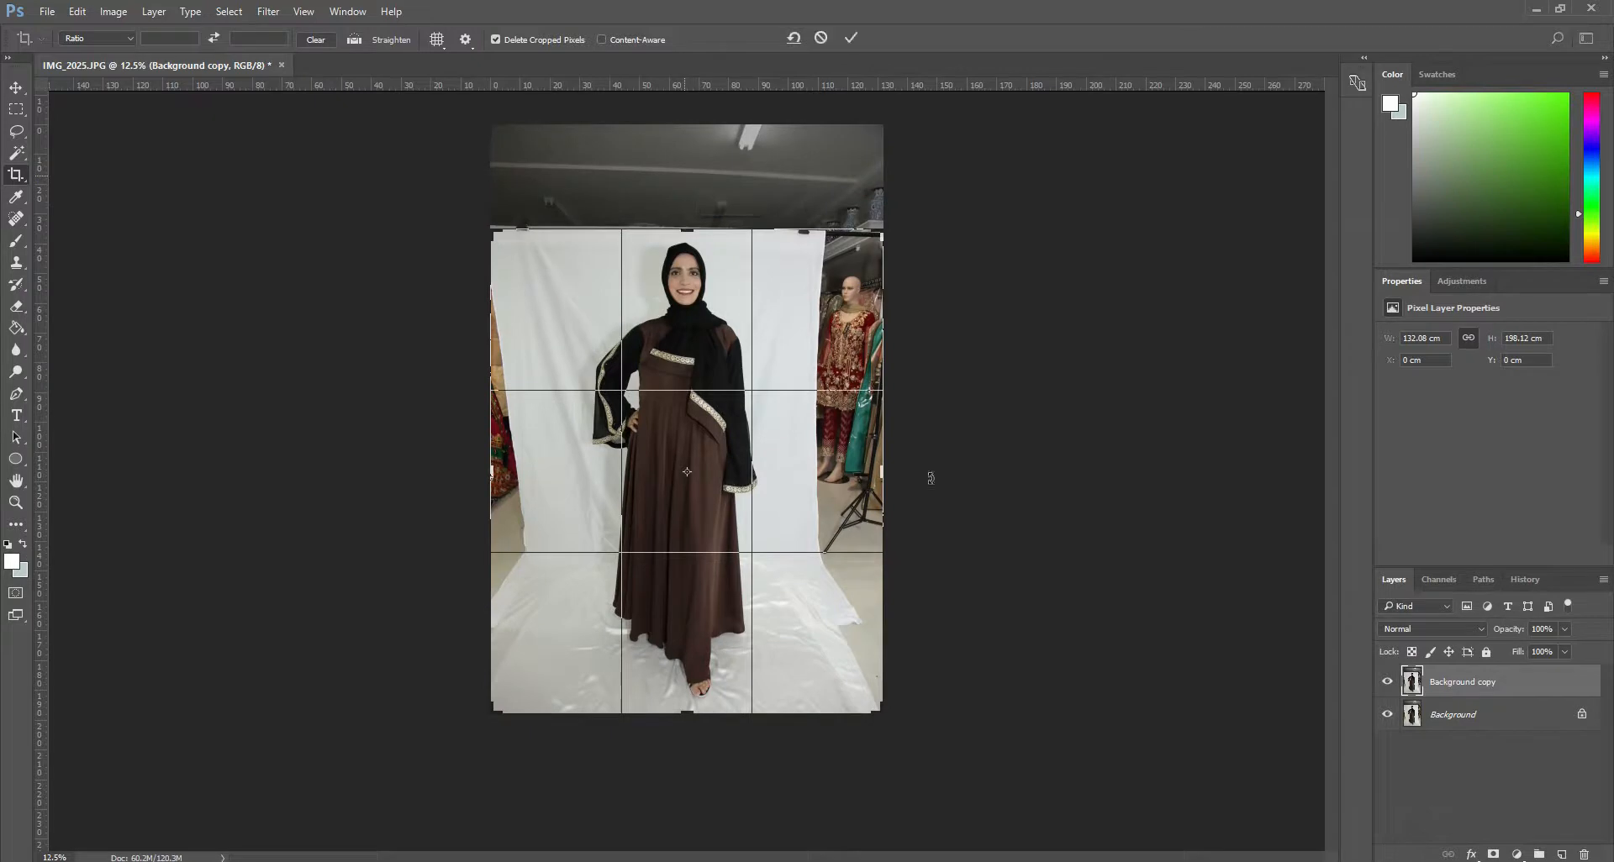
drag(887, 480, 849, 488)
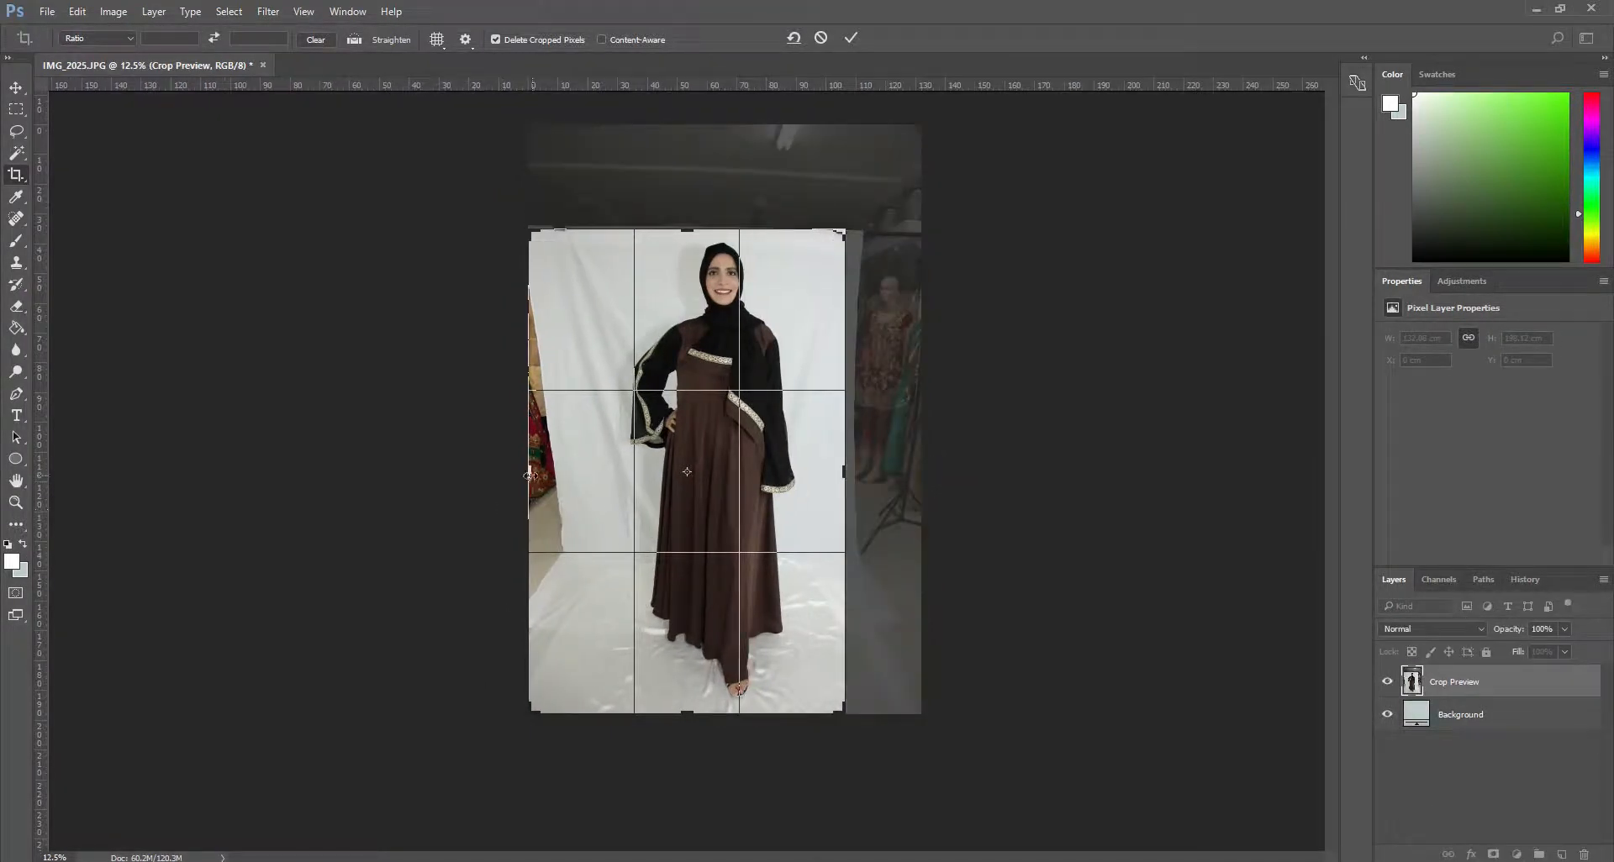
drag(530, 475, 551, 479)
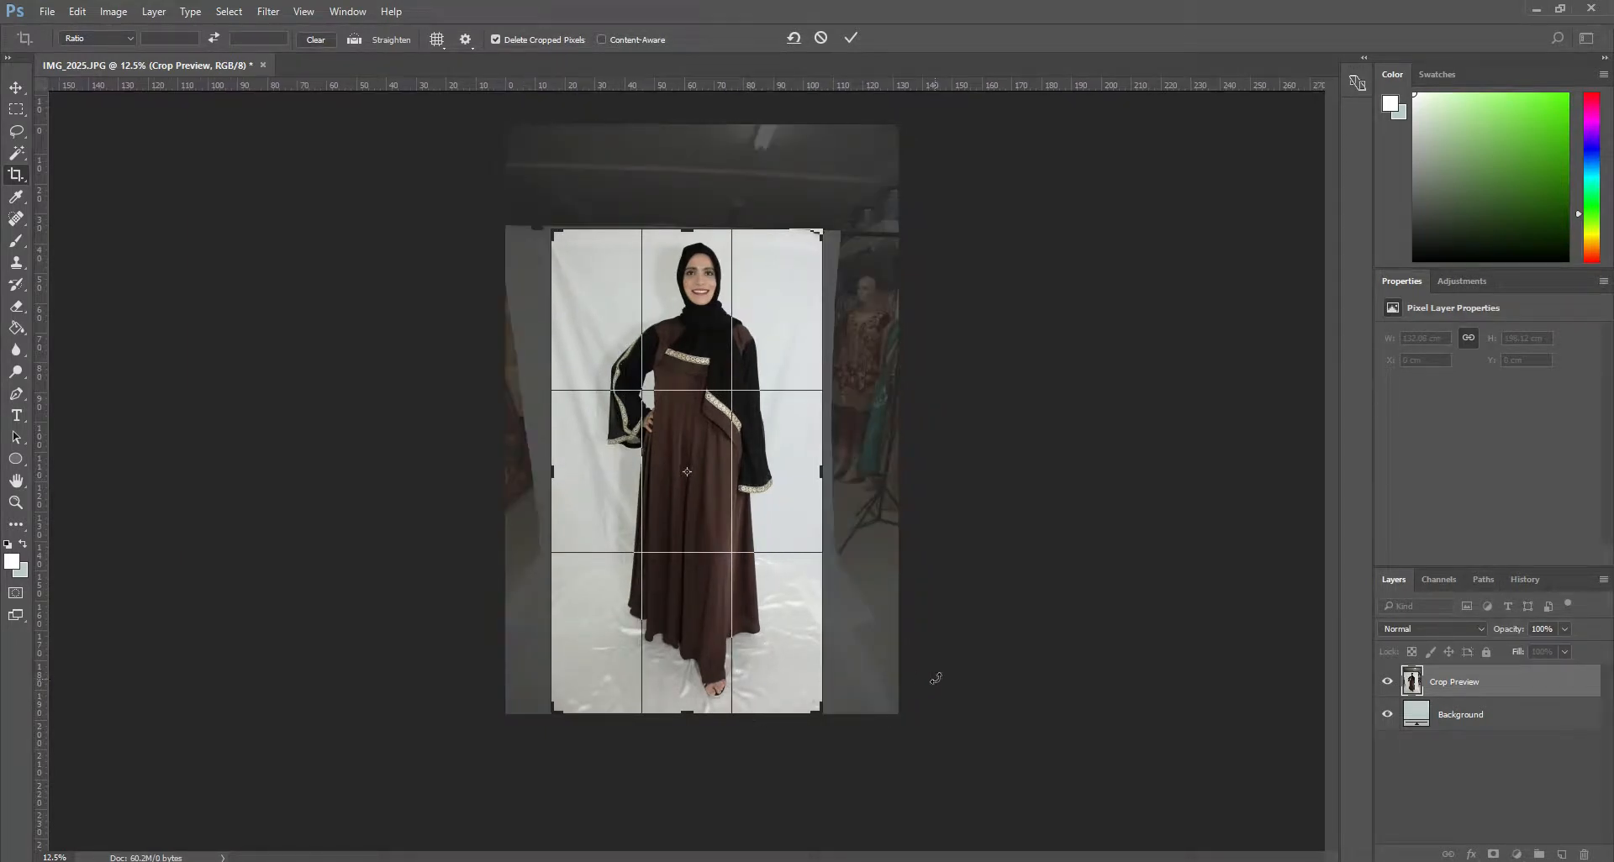
key(Return)
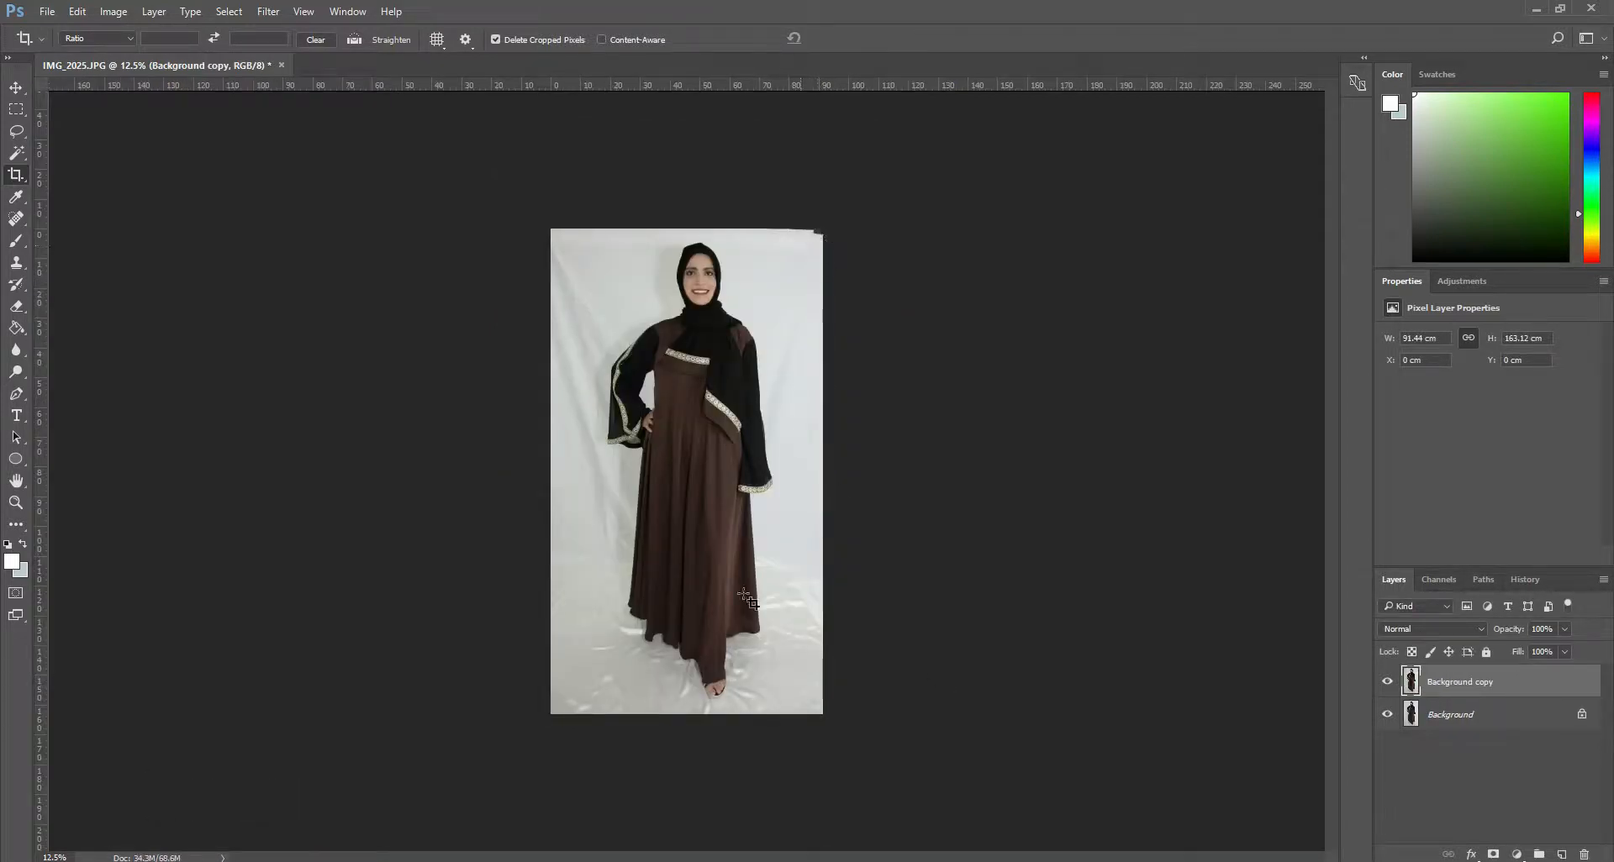
click(16, 88)
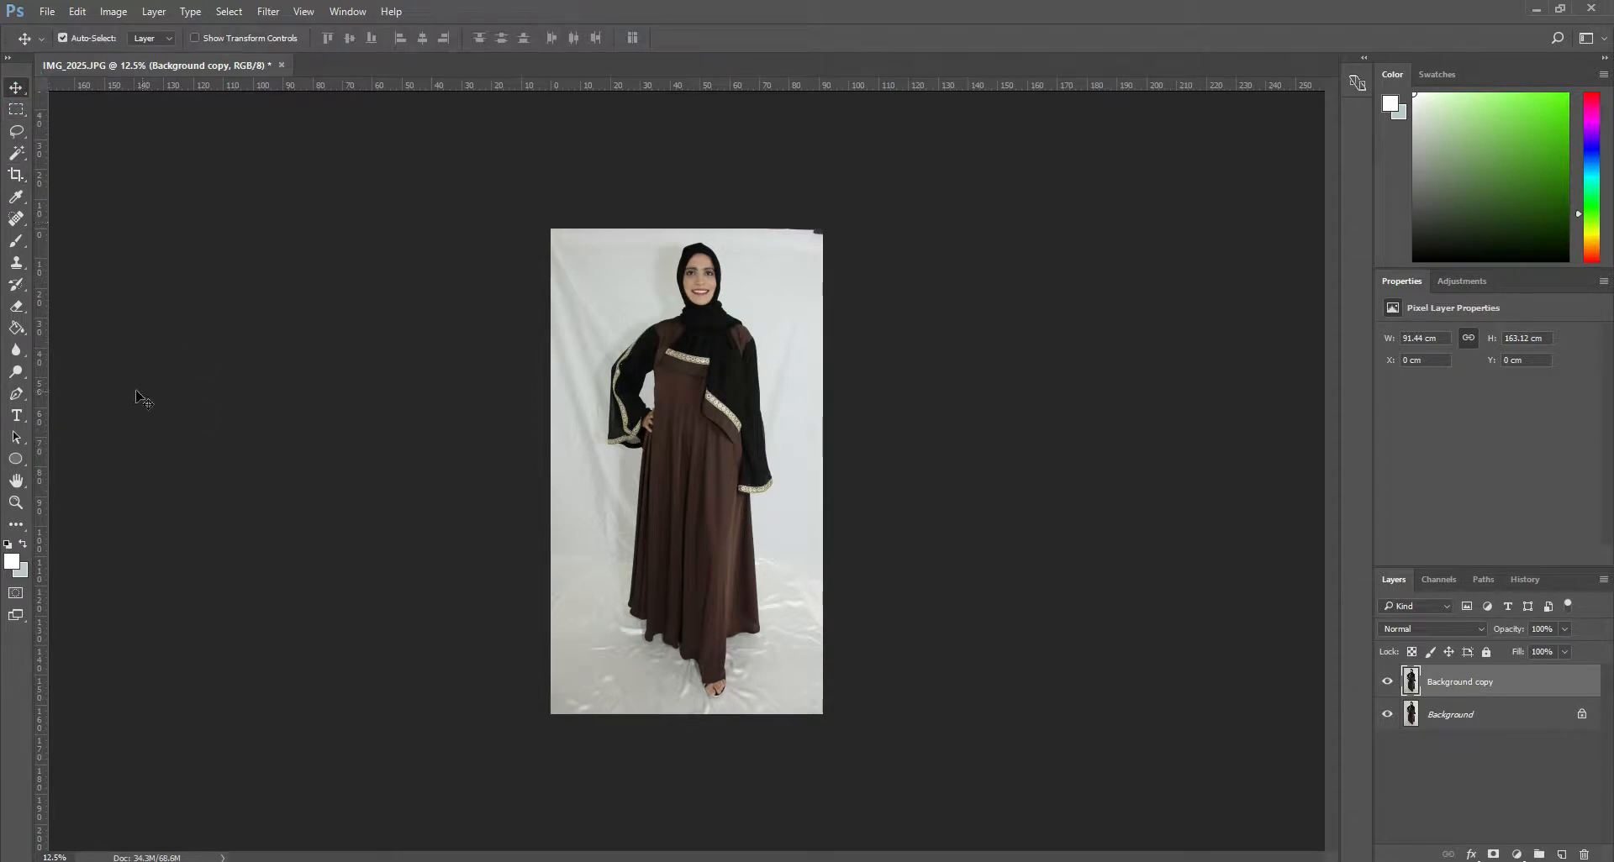
- Fill the backdrop behind the model with white using the Paint Bucket at tolerance 30
click(19, 329)
right_click(20, 330)
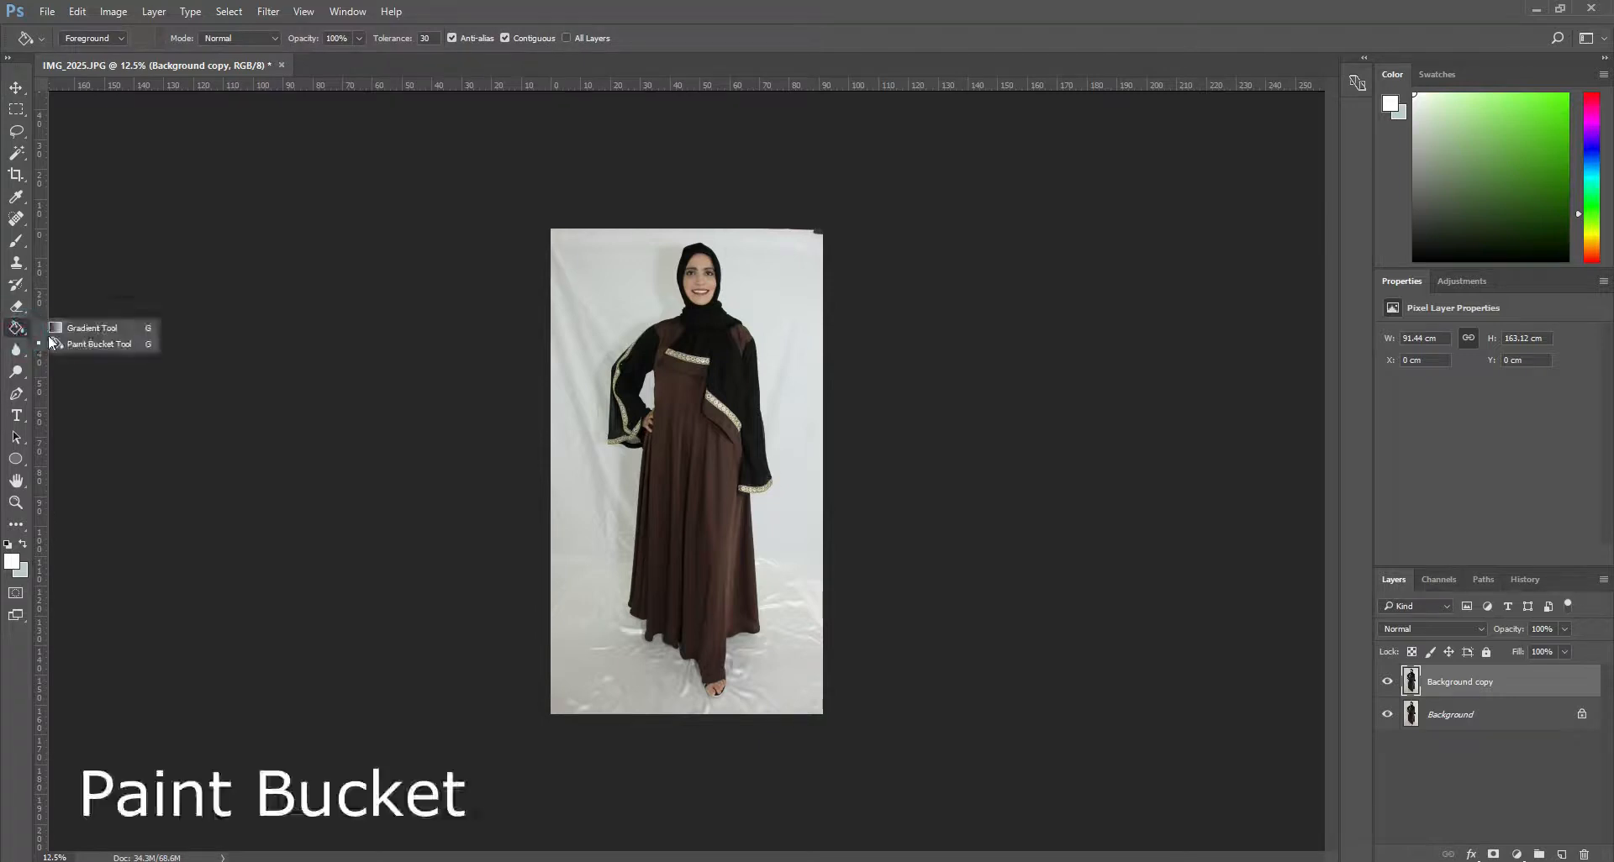
click(73, 345)
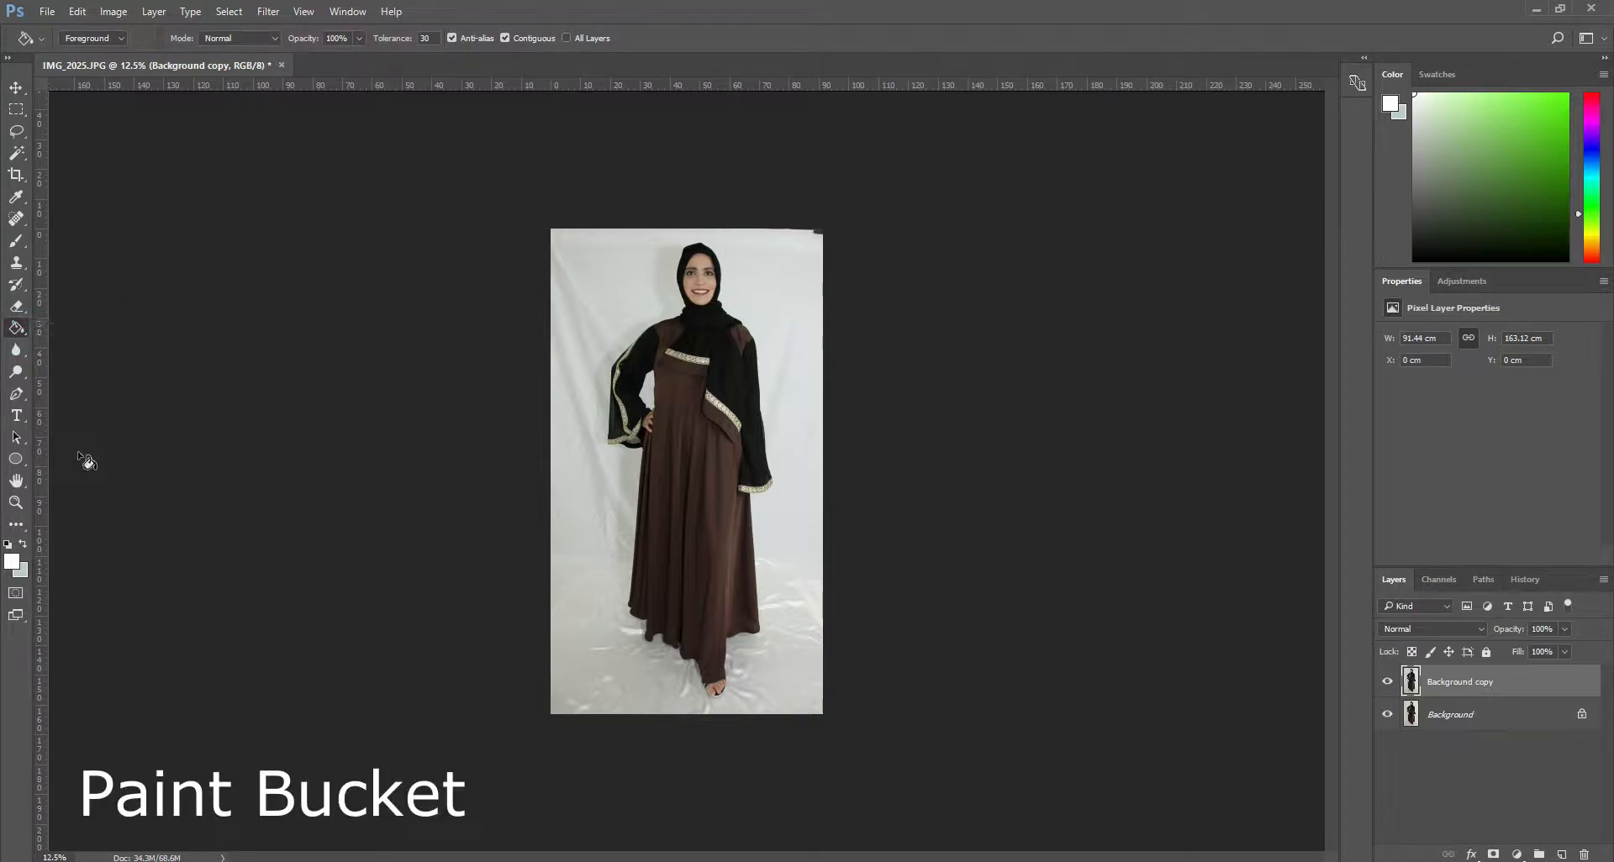
click(13, 563)
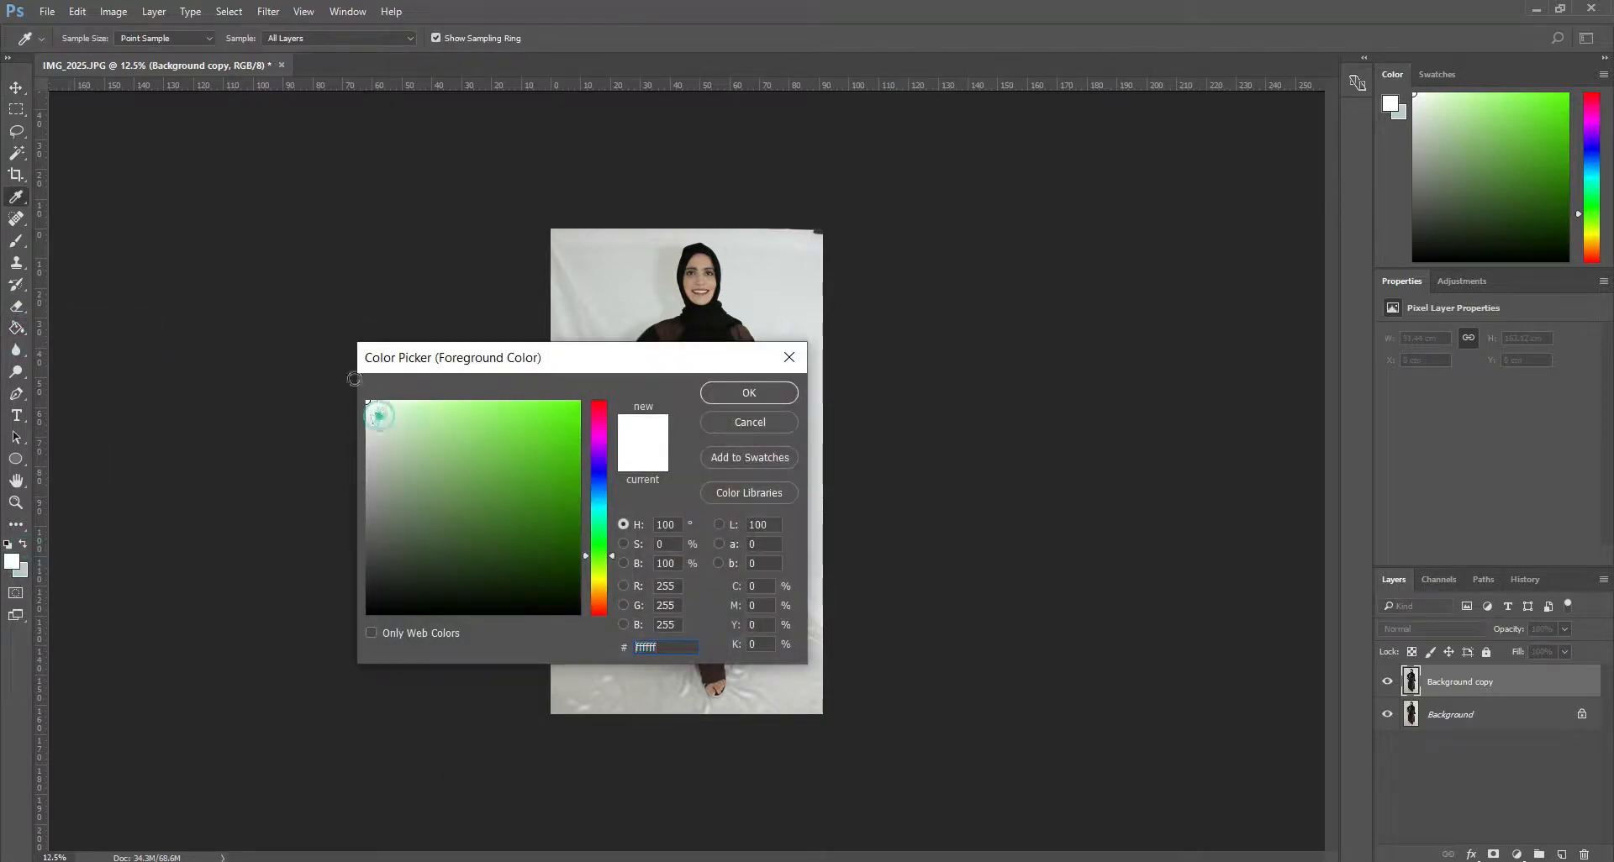
click(775, 394)
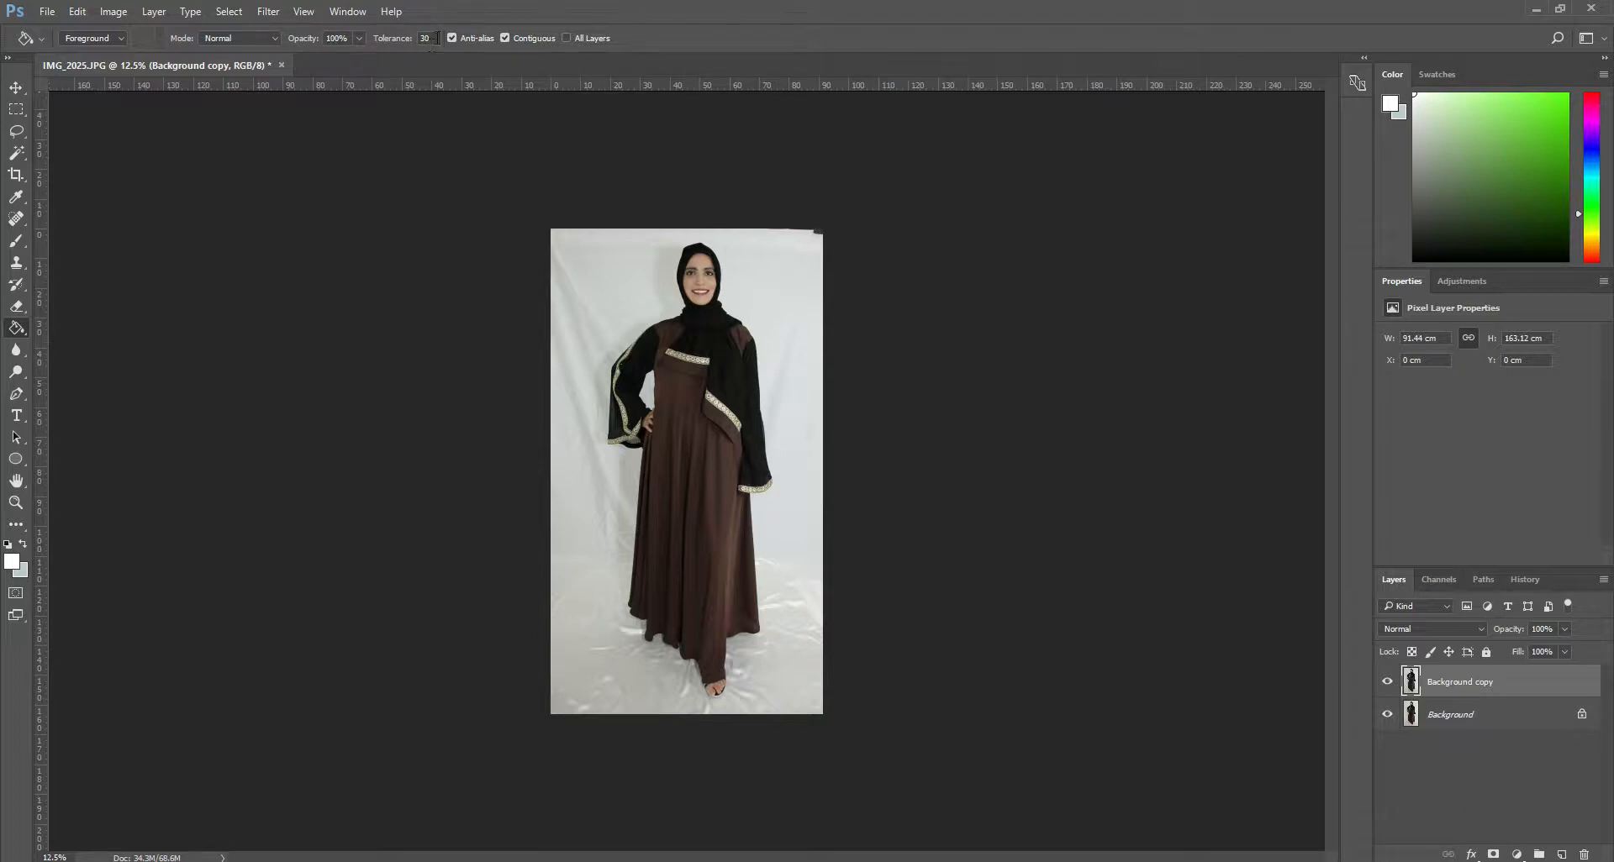
click(590, 254)
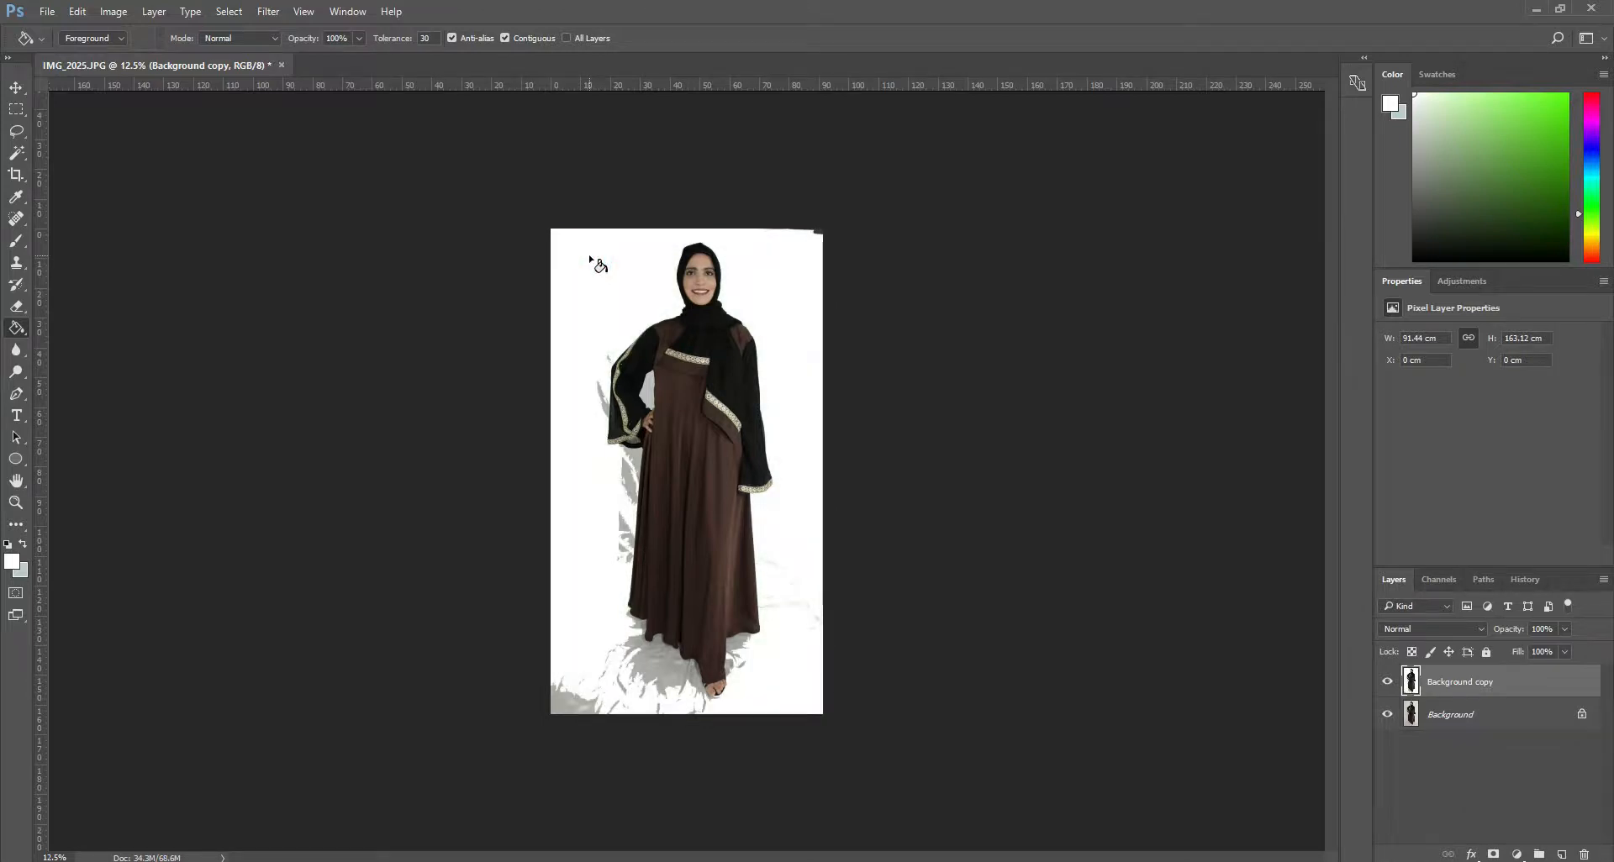
- Fill the remaining grey patches on the floor around the dress hem and foot with white
click(668, 676)
click(723, 651)
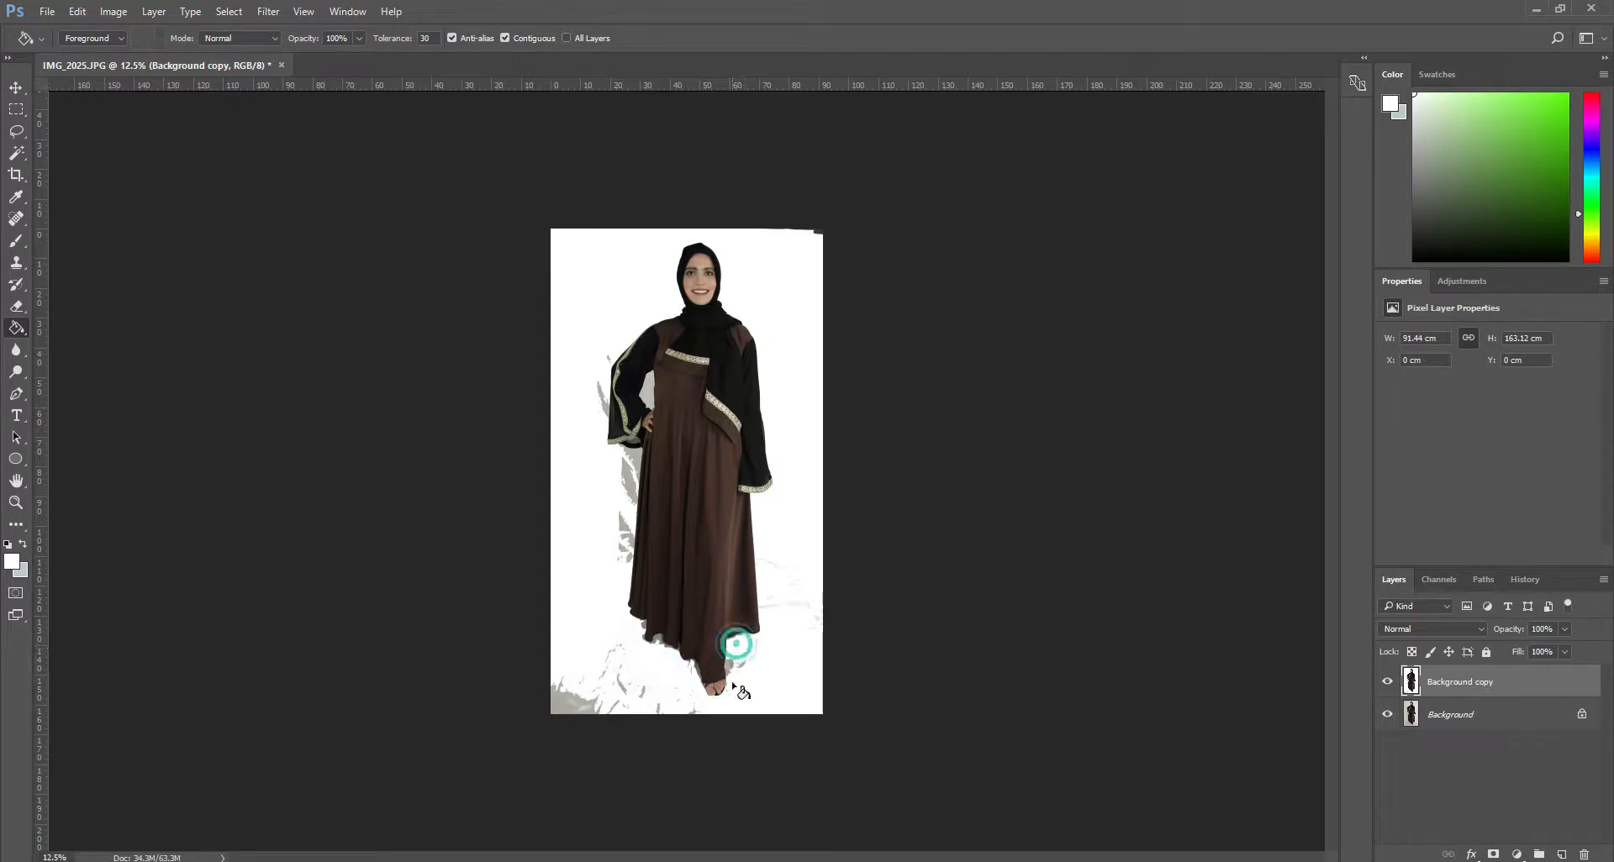
click(569, 706)
click(624, 689)
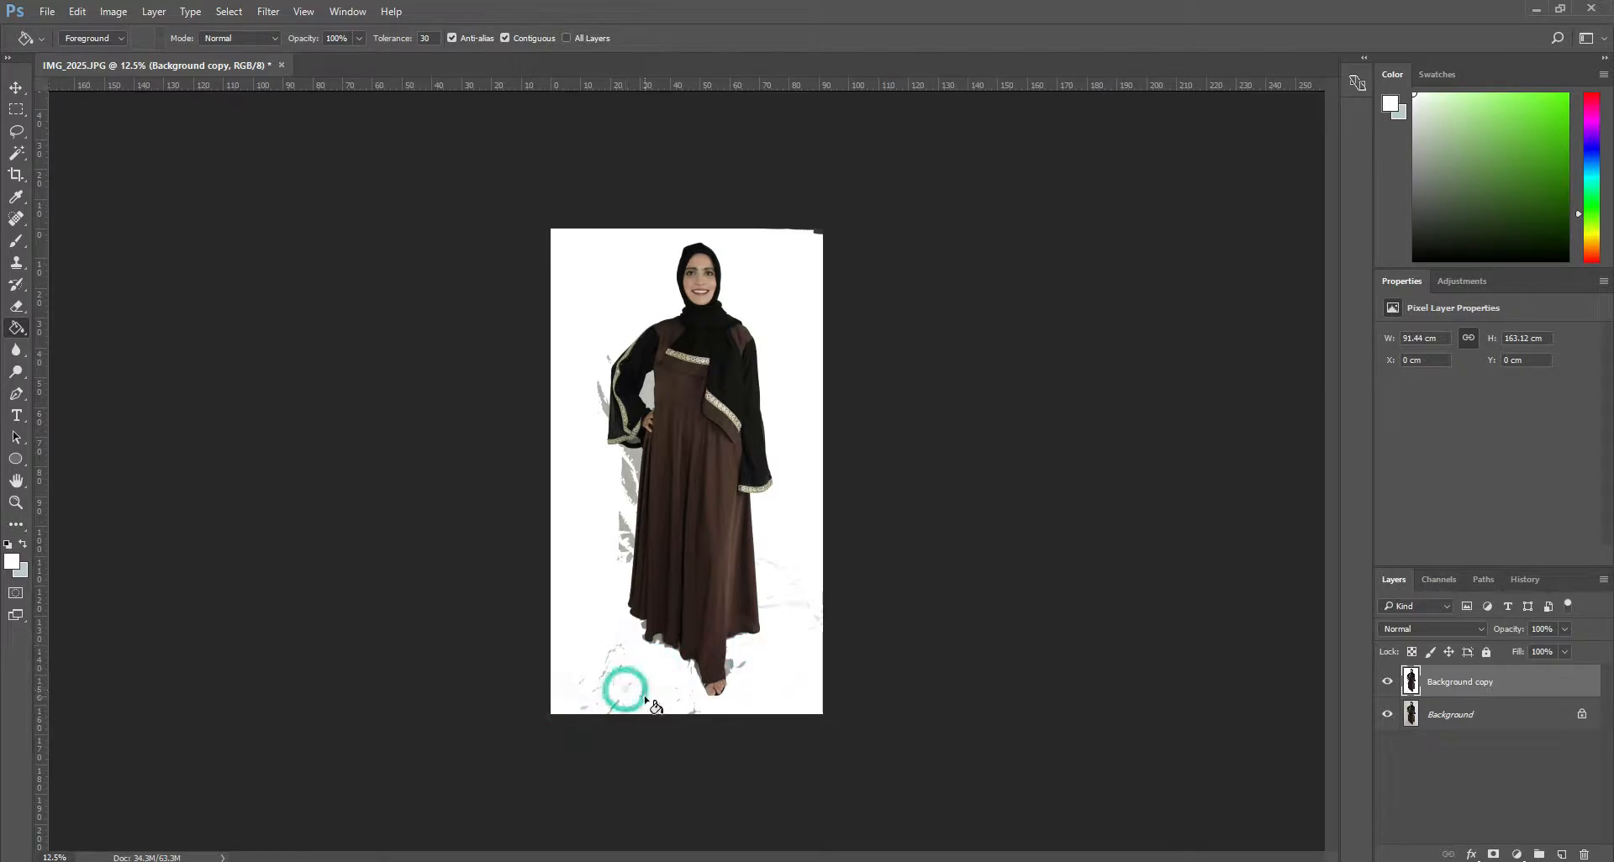
click(639, 693)
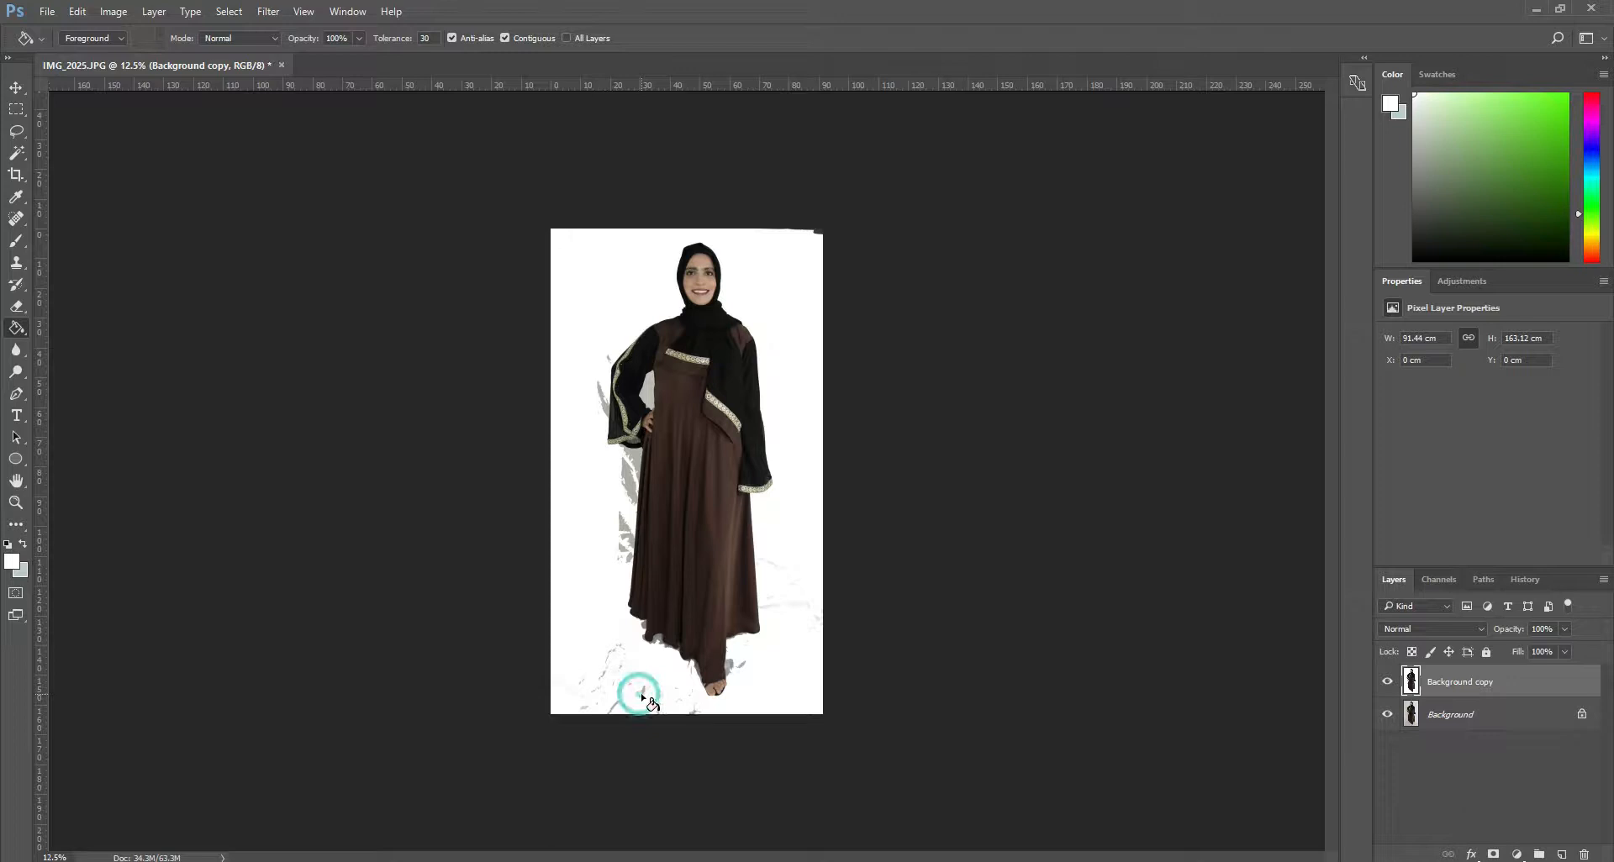
click(727, 668)
- Fill the grey patches beside the dress, inside the bent arm and next to the sleeve with white
click(627, 483)
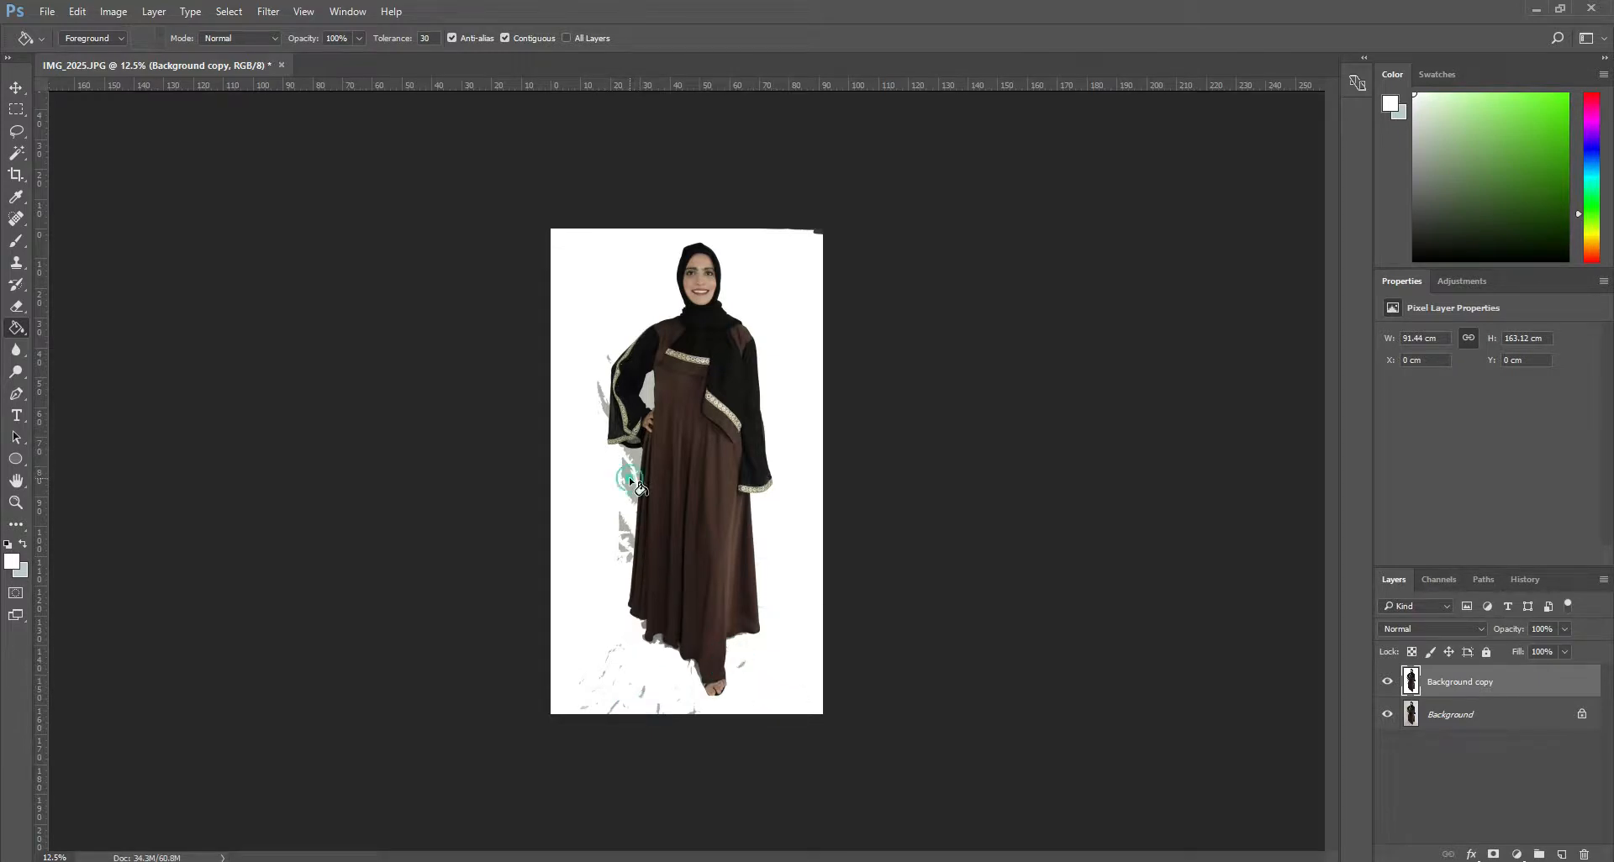
click(648, 397)
click(605, 404)
click(628, 549)
click(626, 553)
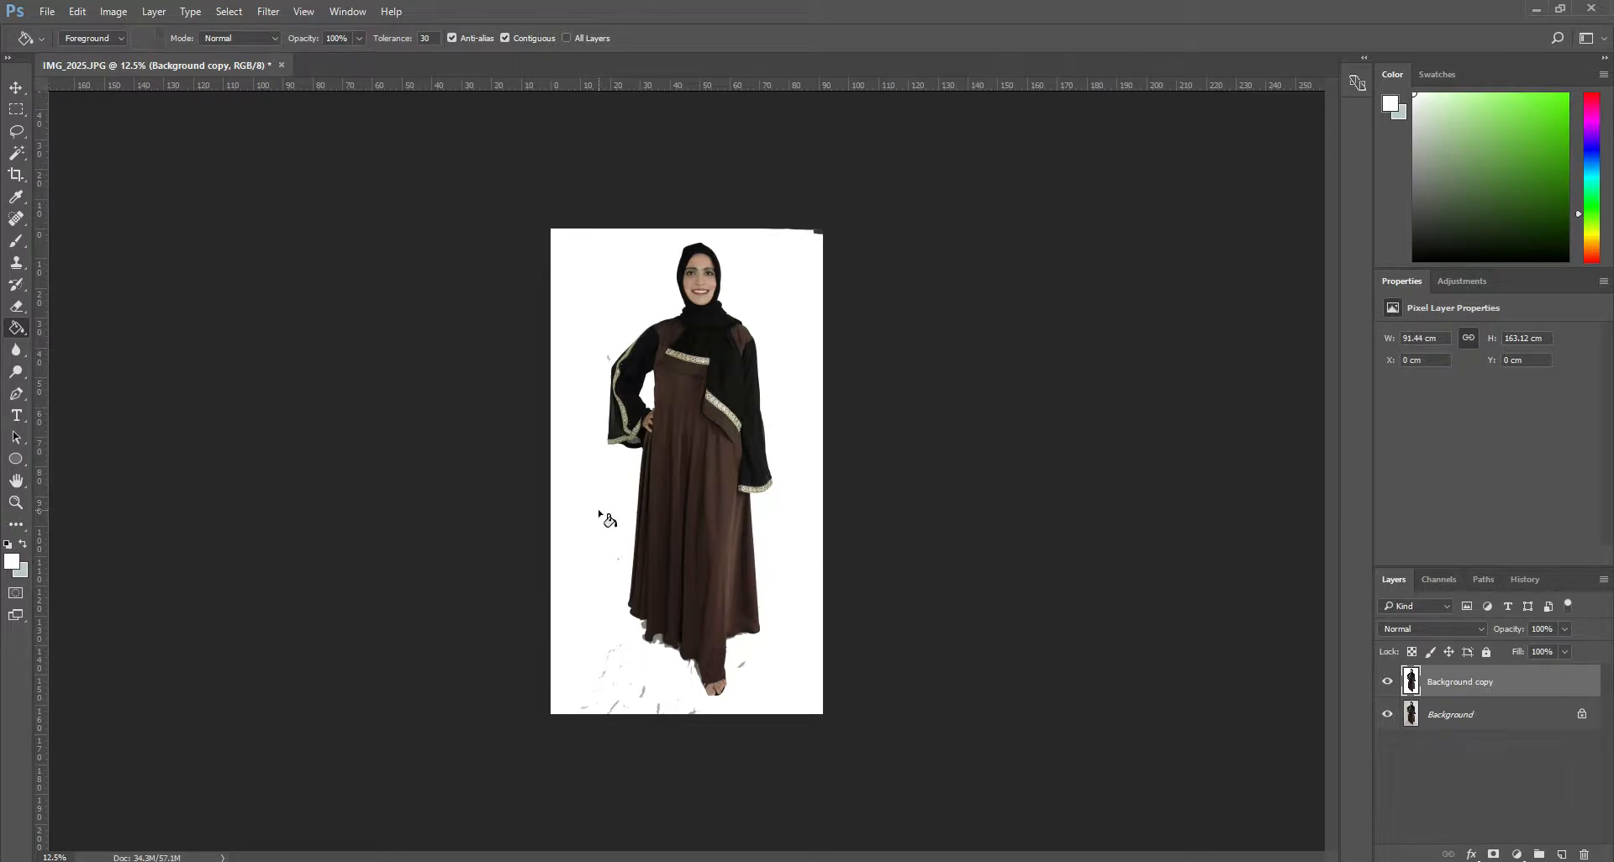
- Paint white over the leftover floor specks around the hem and the dark upper-right photo corner with a hard 250 px brush
click(18, 243)
click(63, 243)
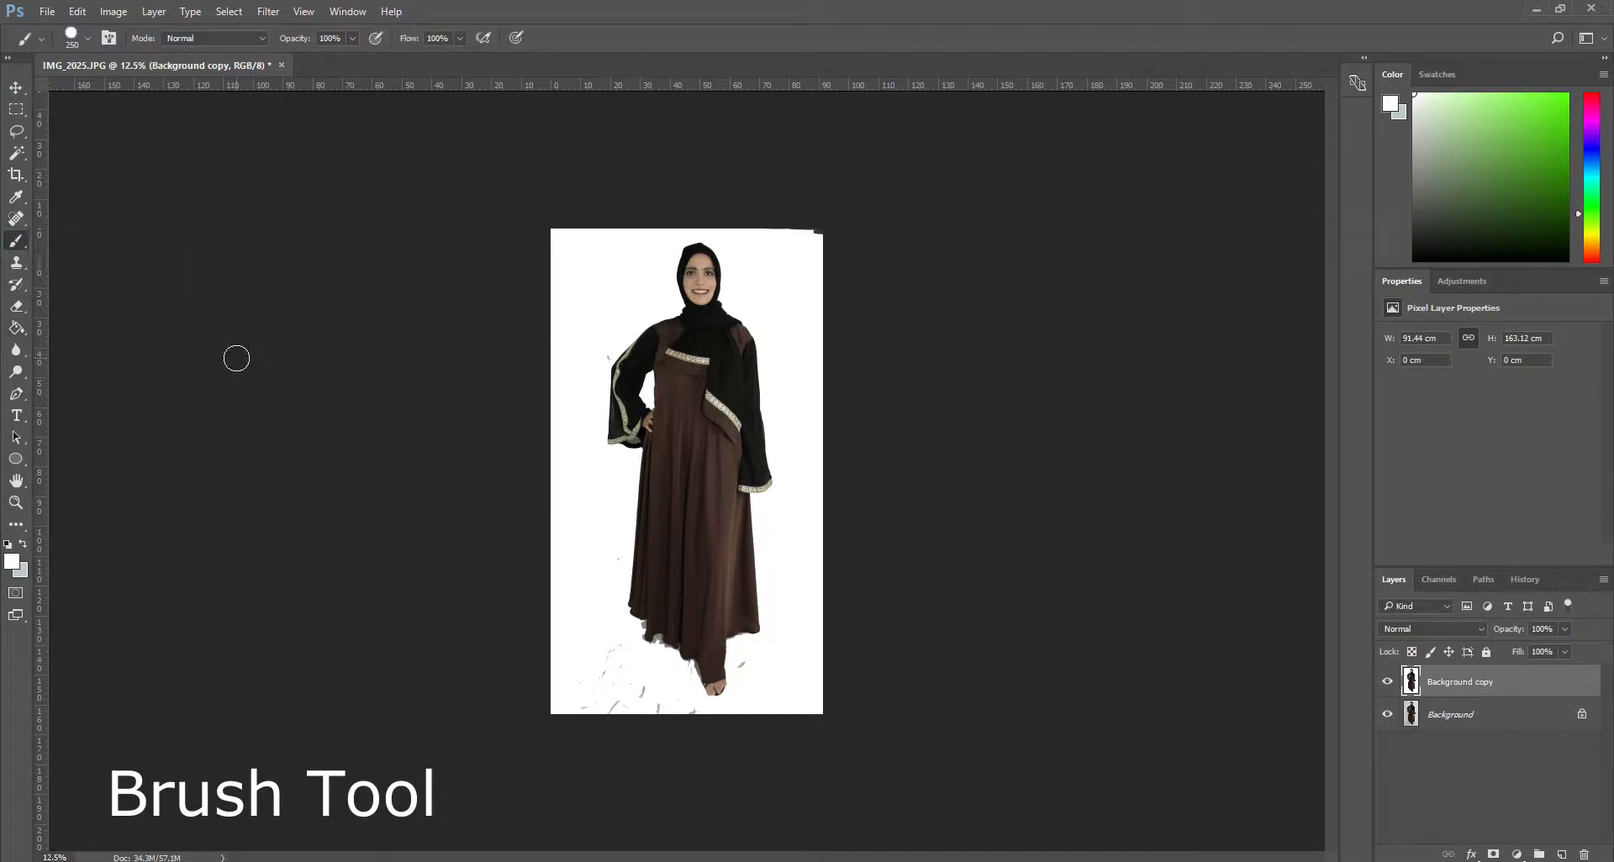
click(87, 39)
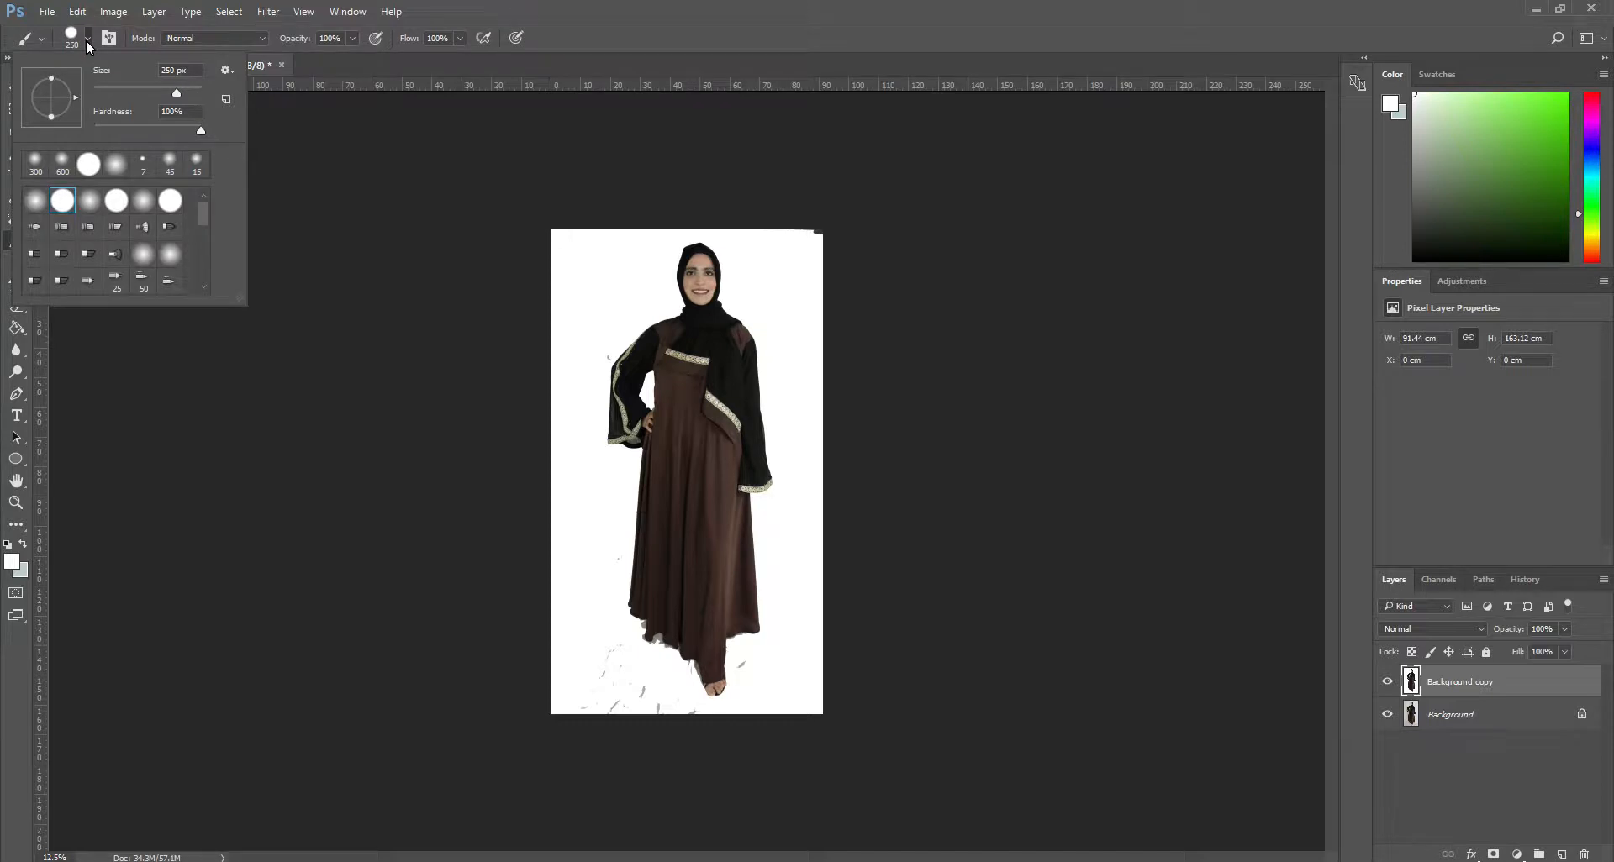
click(86, 39)
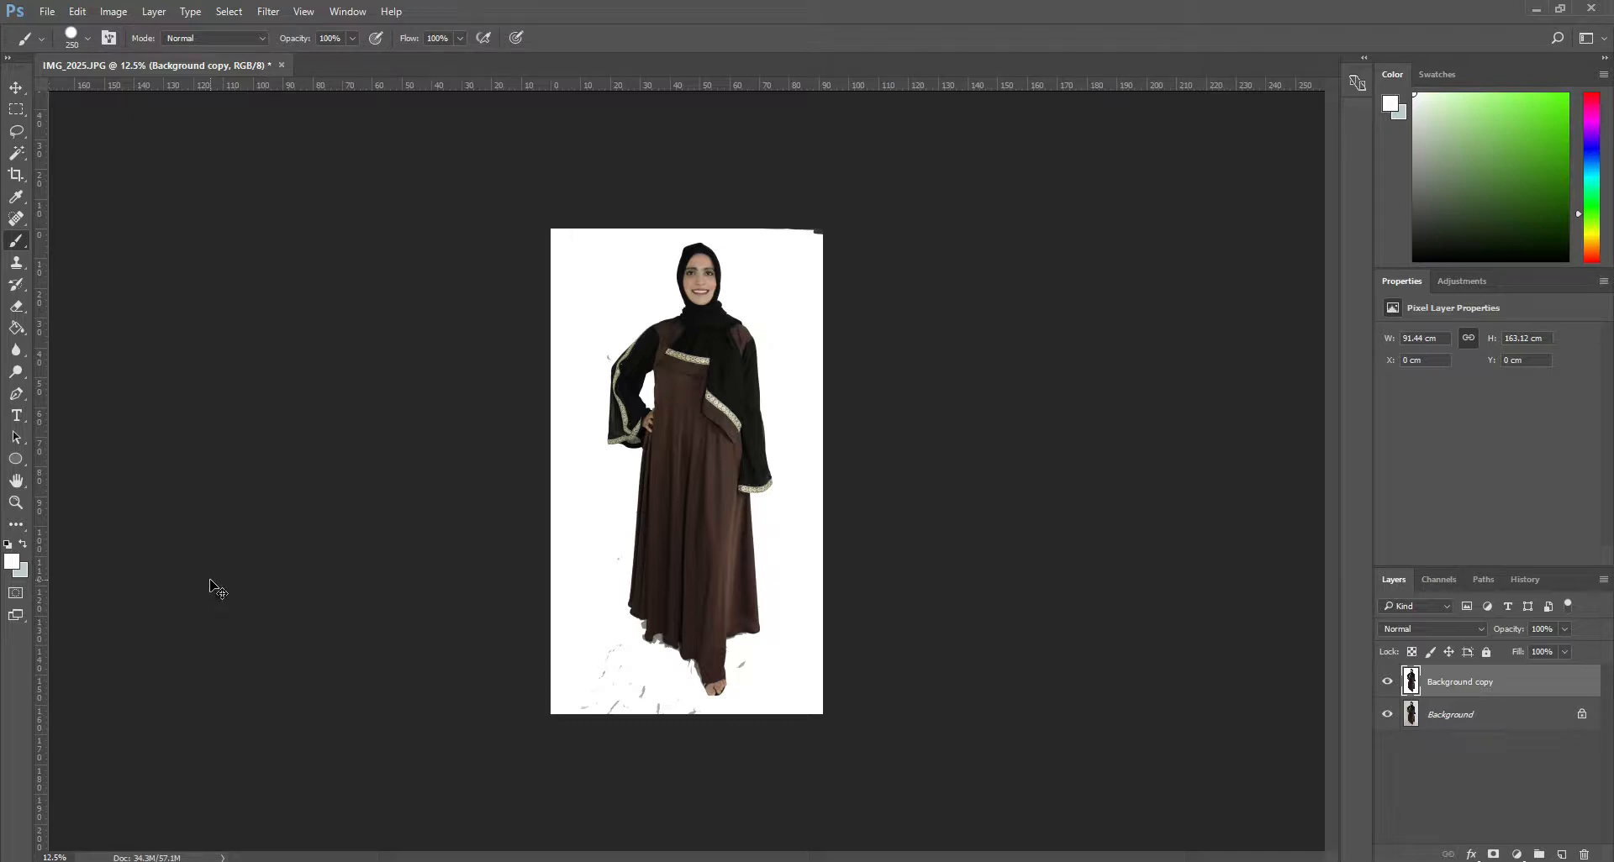
key(ctrl+plus)
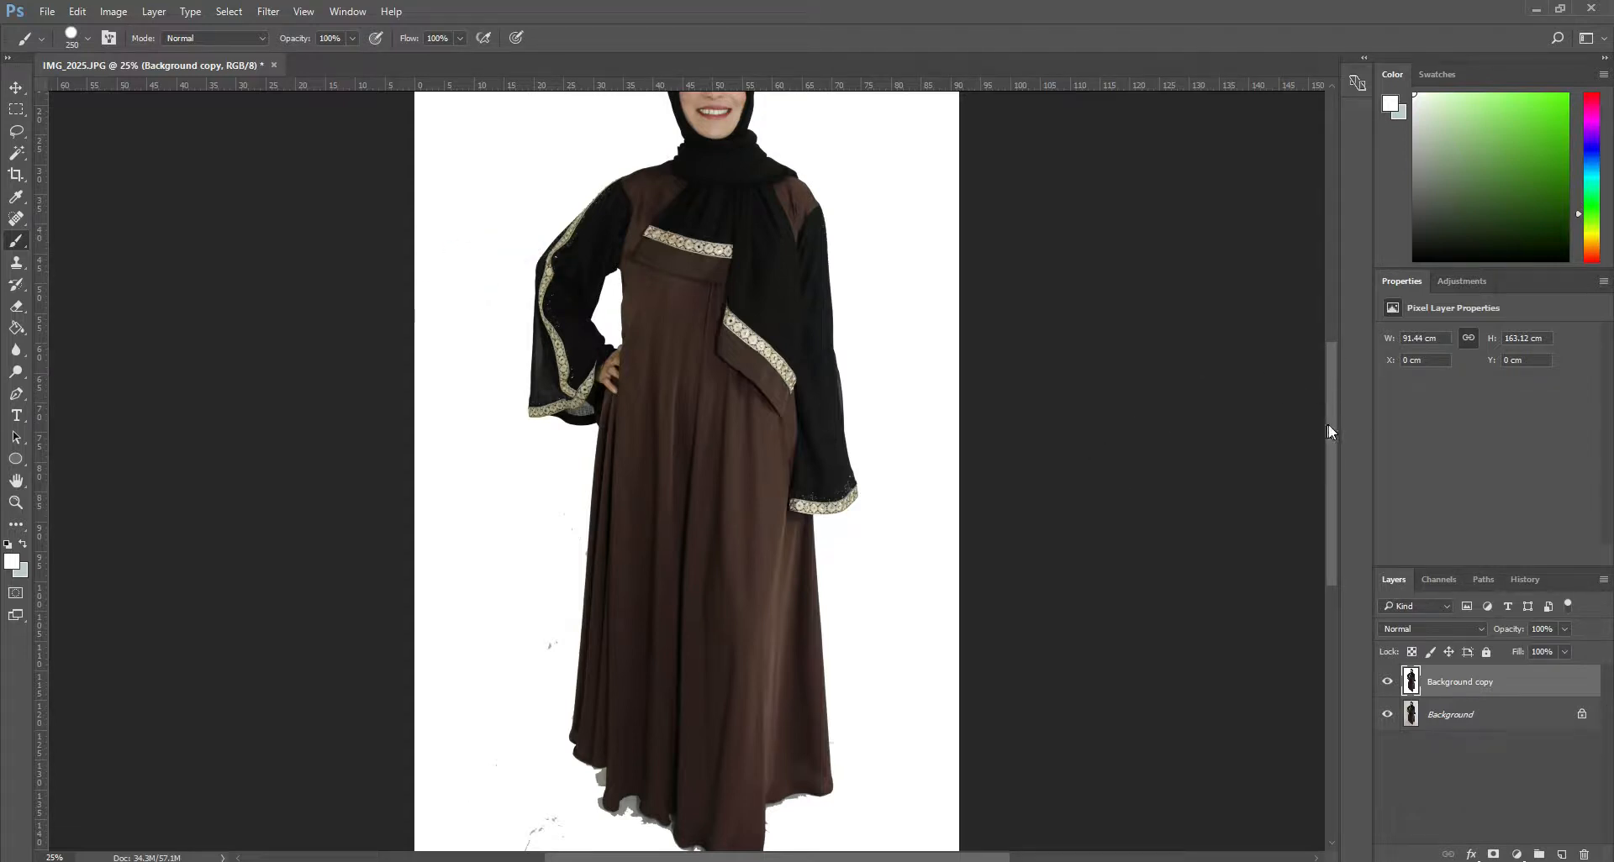
drag(1329, 427, 1334, 577)
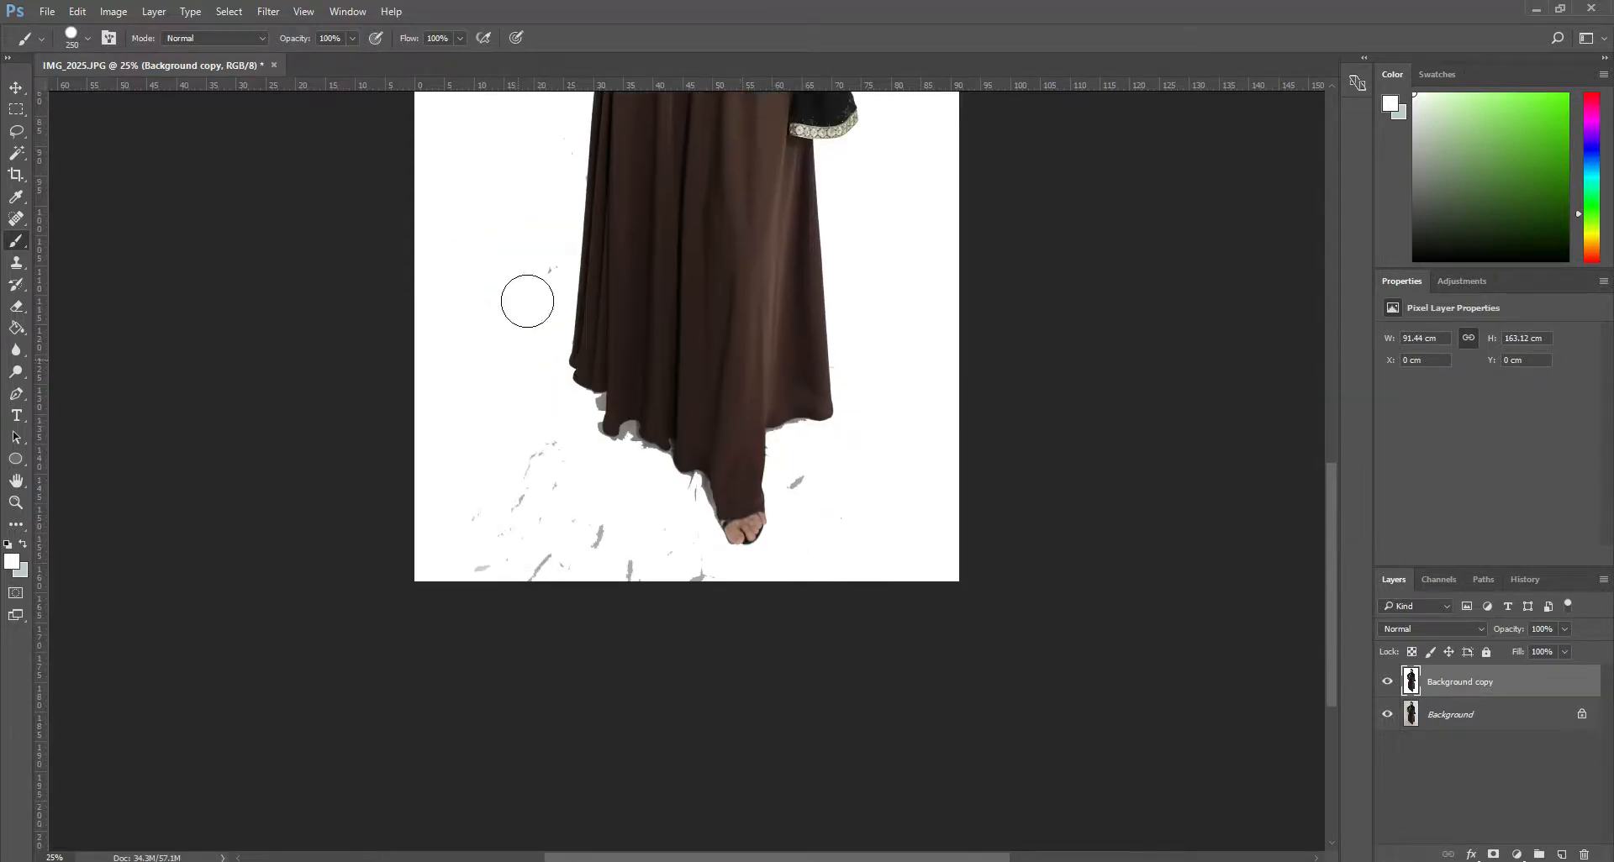
mouse_move(527, 301)
mouse_down()
mouse_move(554, 205)
mouse_move(533, 289)
mouse_up()
mouse_move(521, 470)
mouse_down()
mouse_move(474, 535)
mouse_move(543, 524)
mouse_move(556, 471)
mouse_move(561, 537)
mouse_move(610, 536)
mouse_move(682, 597)
mouse_move(720, 592)
mouse_move(687, 548)
mouse_move(537, 569)
mouse_up()
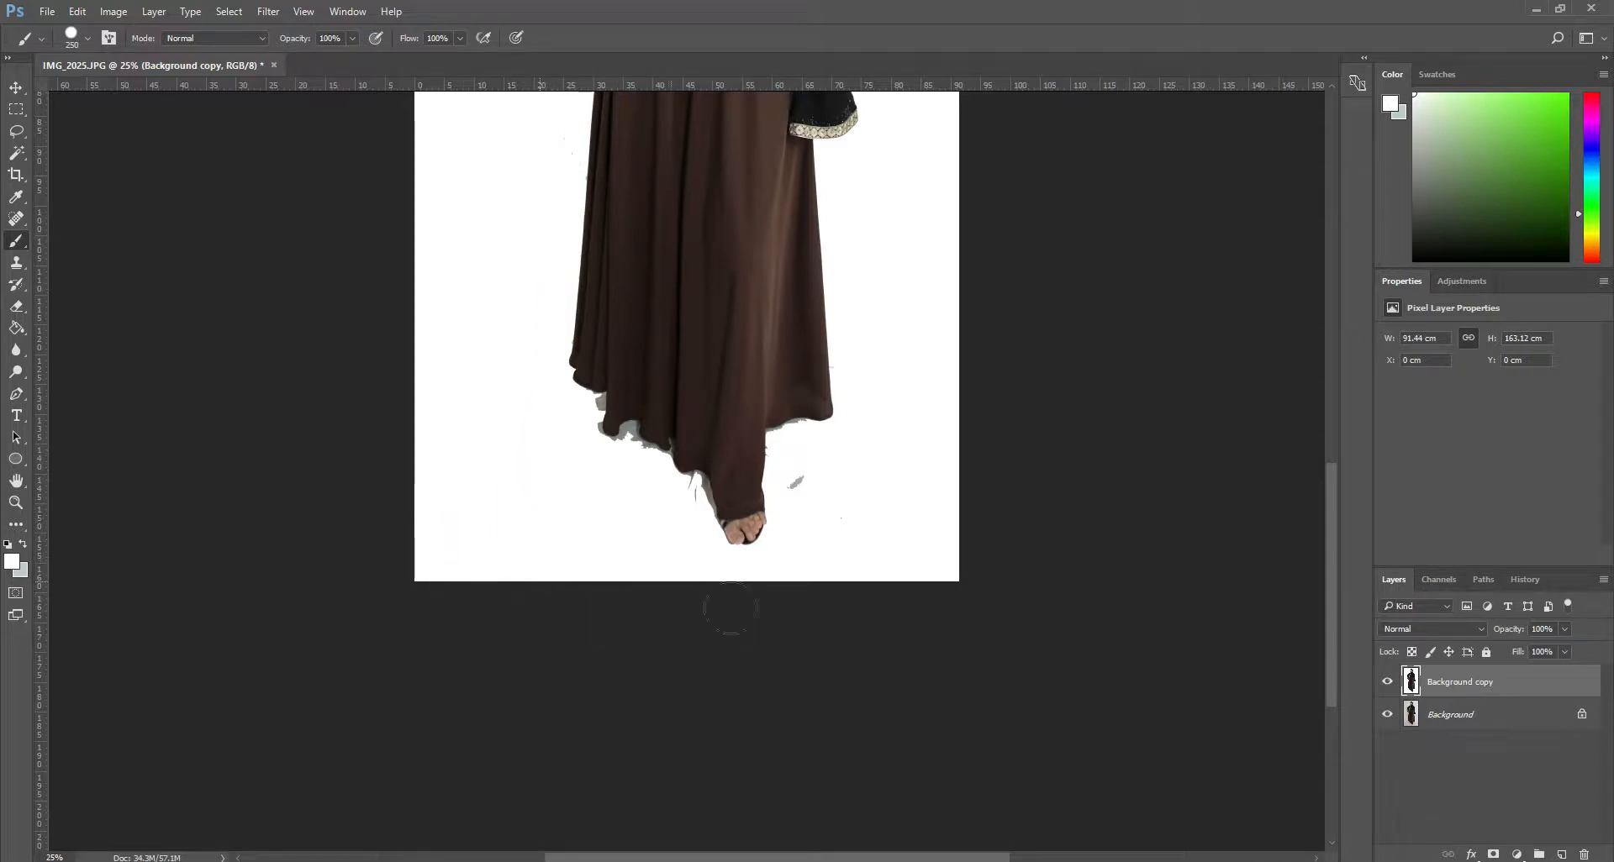
drag(807, 476, 815, 482)
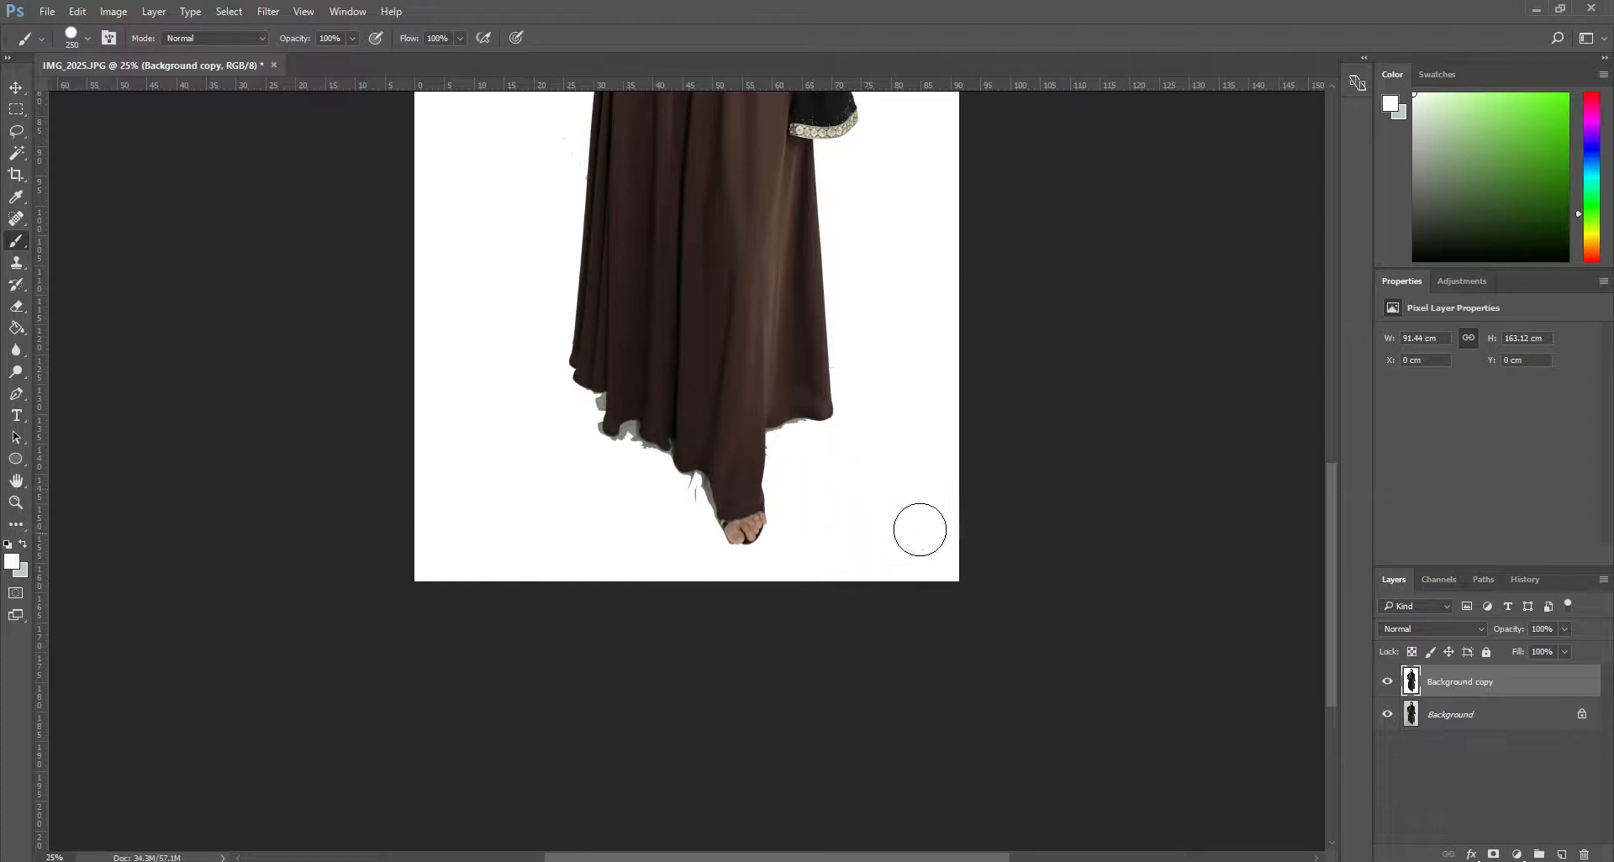
drag(1331, 625, 1318, 452)
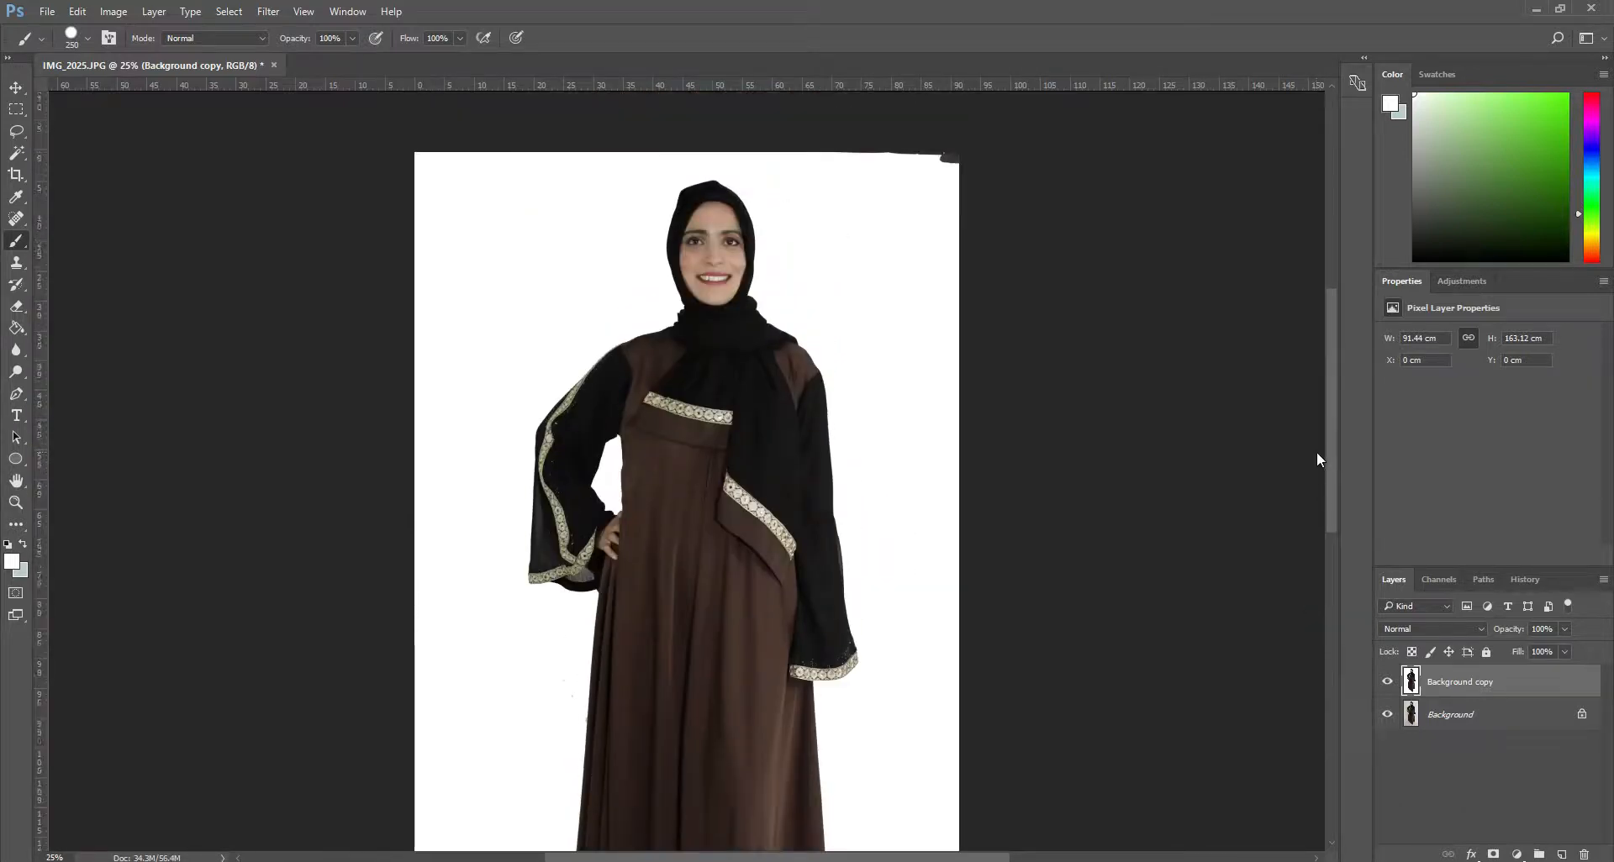
drag(969, 148, 946, 149)
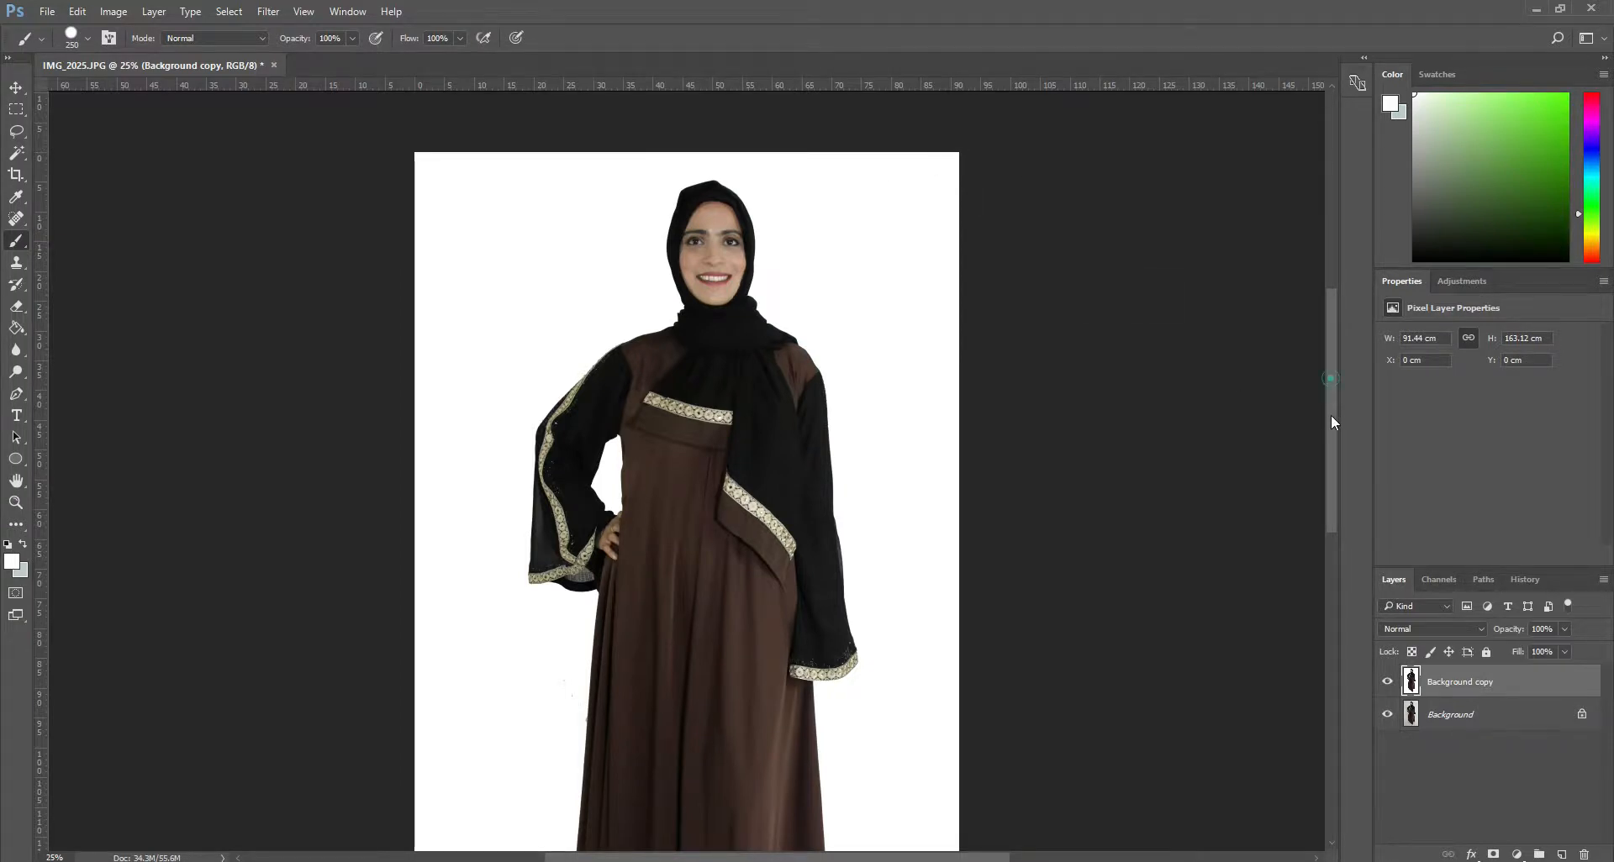
- Fill the grey patches under the scalloped left part of the dress hem with white using the Paint Bucket
drag(1330, 376, 1337, 523)
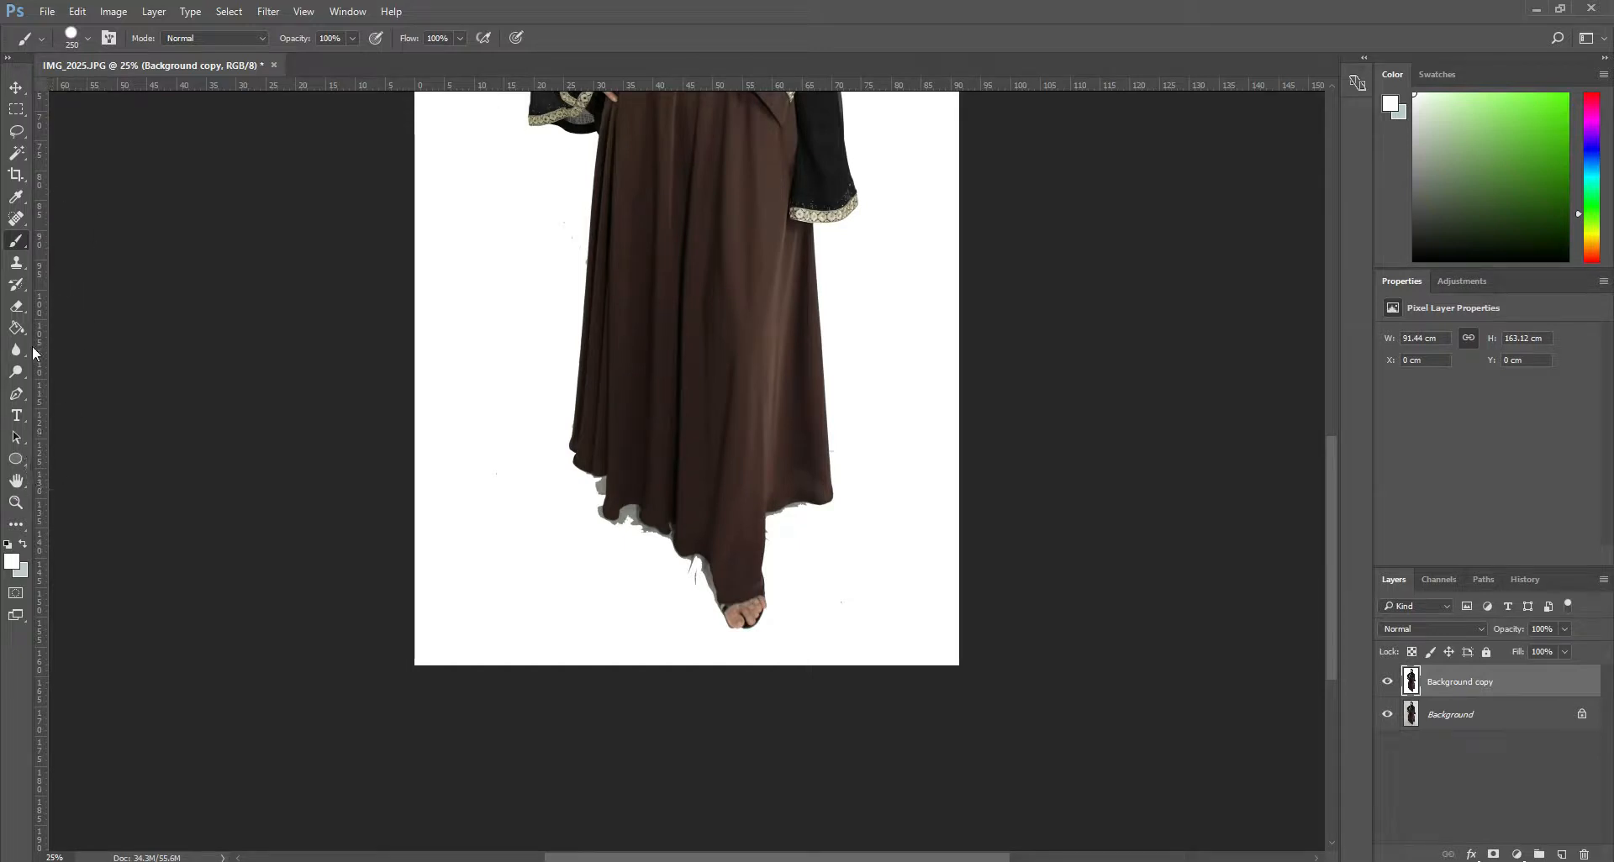
click(16, 328)
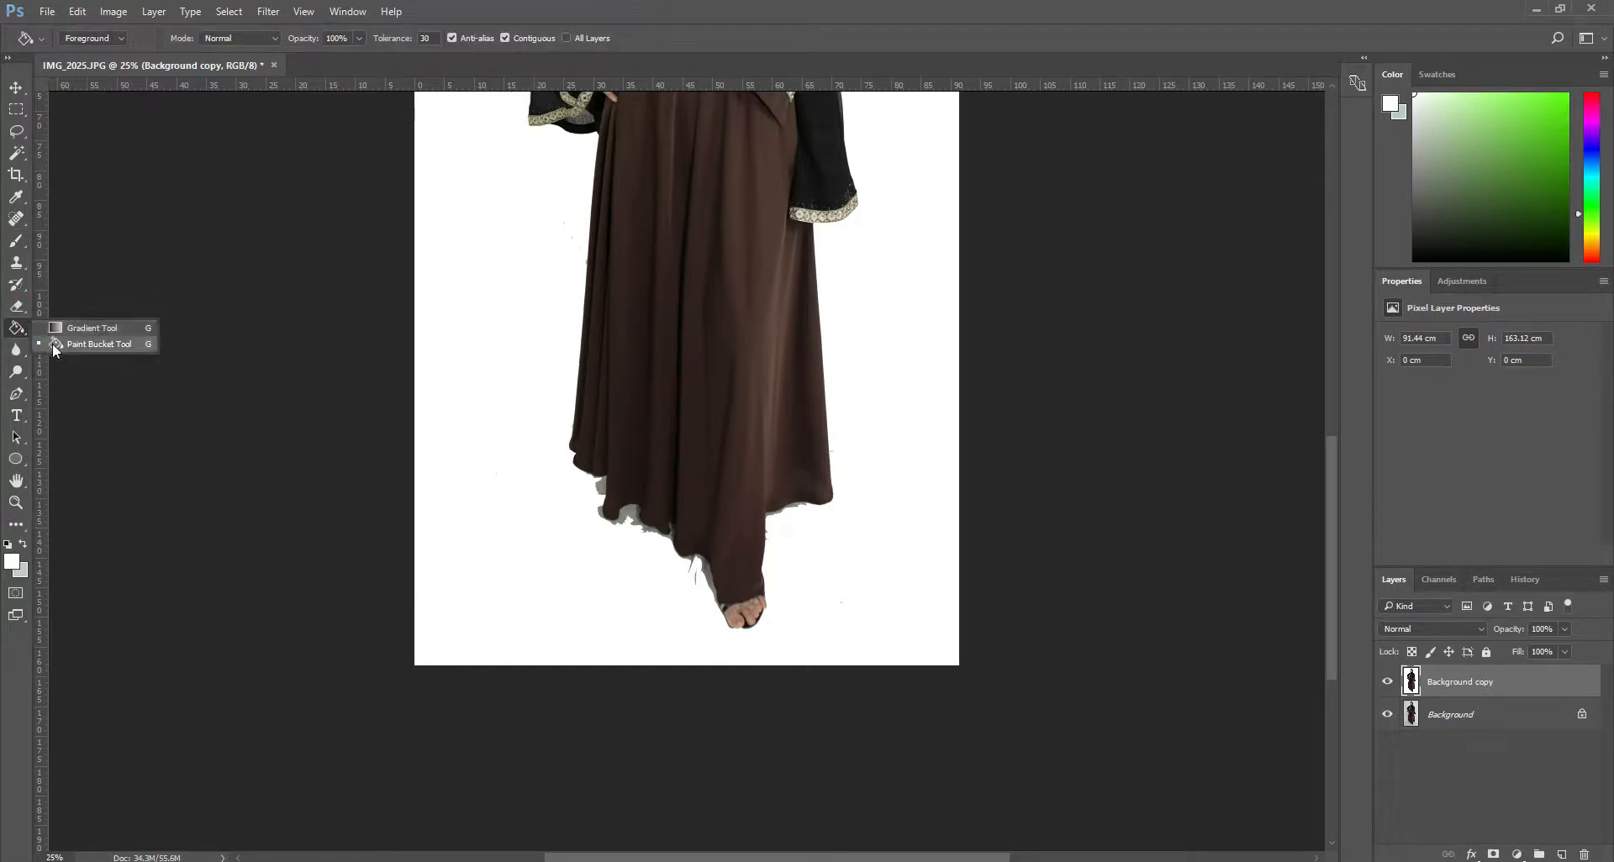
click(52, 343)
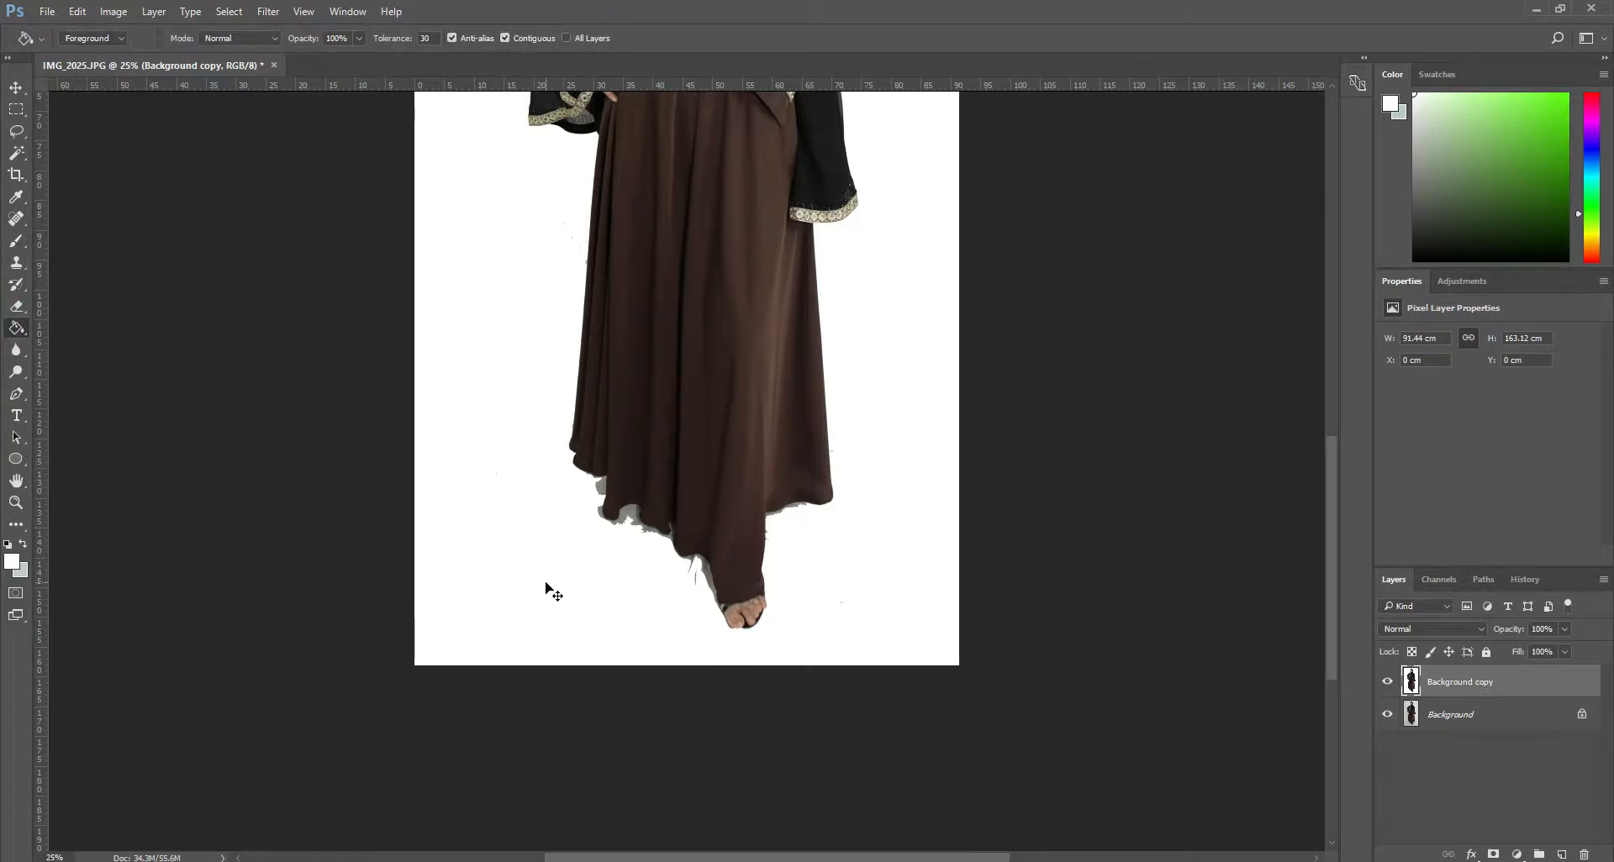
key(ctrl+plus)
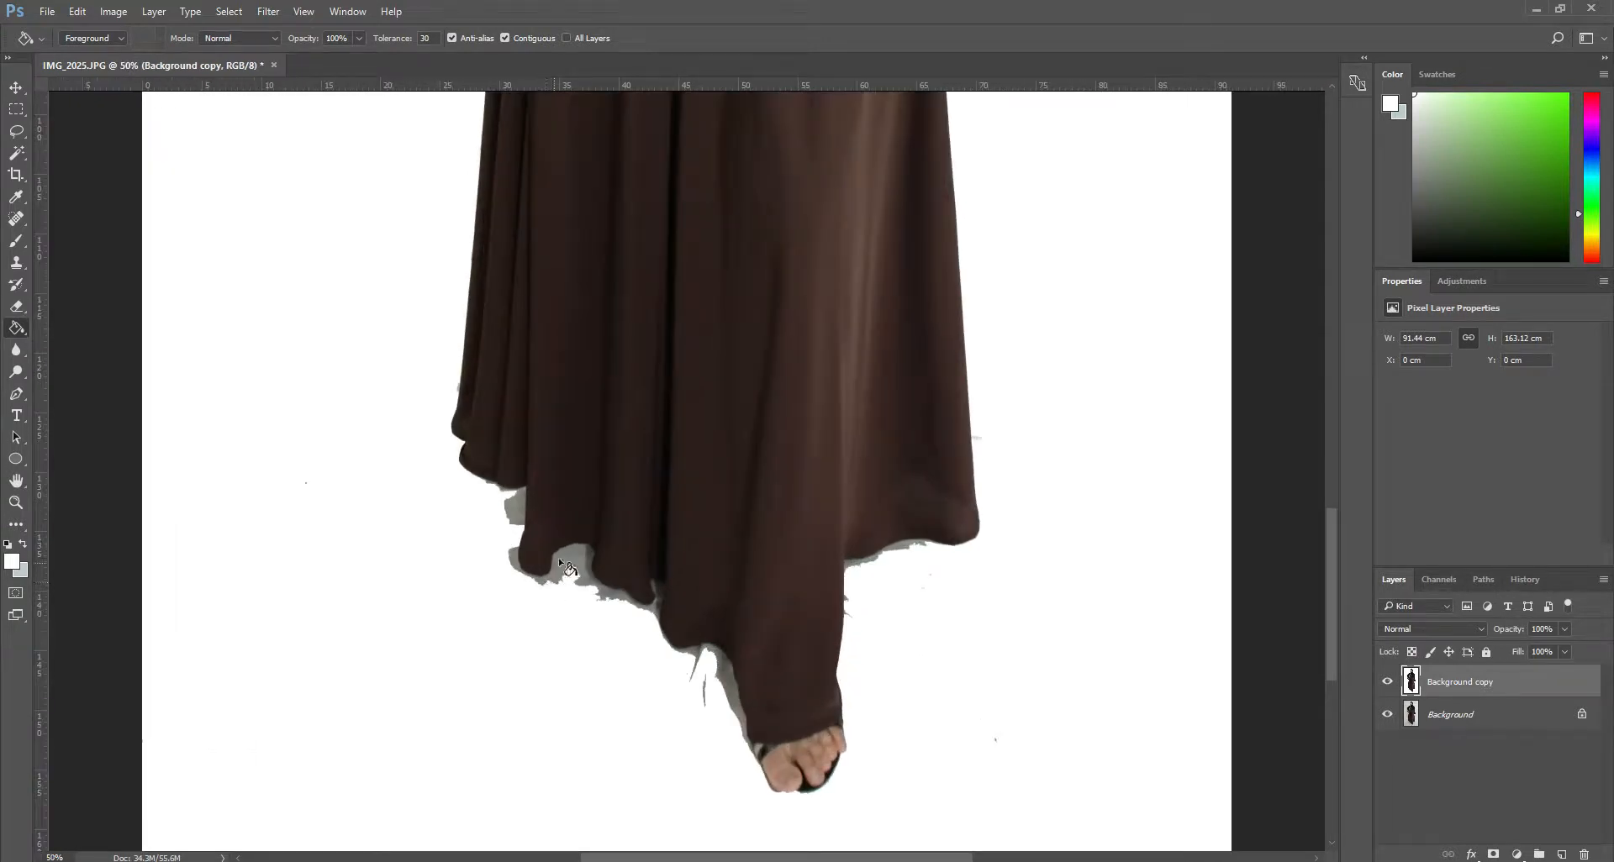
click(562, 561)
click(511, 502)
- Undo the trial fill beside the foot and fill the grey strips along the skirt's right hem and side edge with white
click(716, 682)
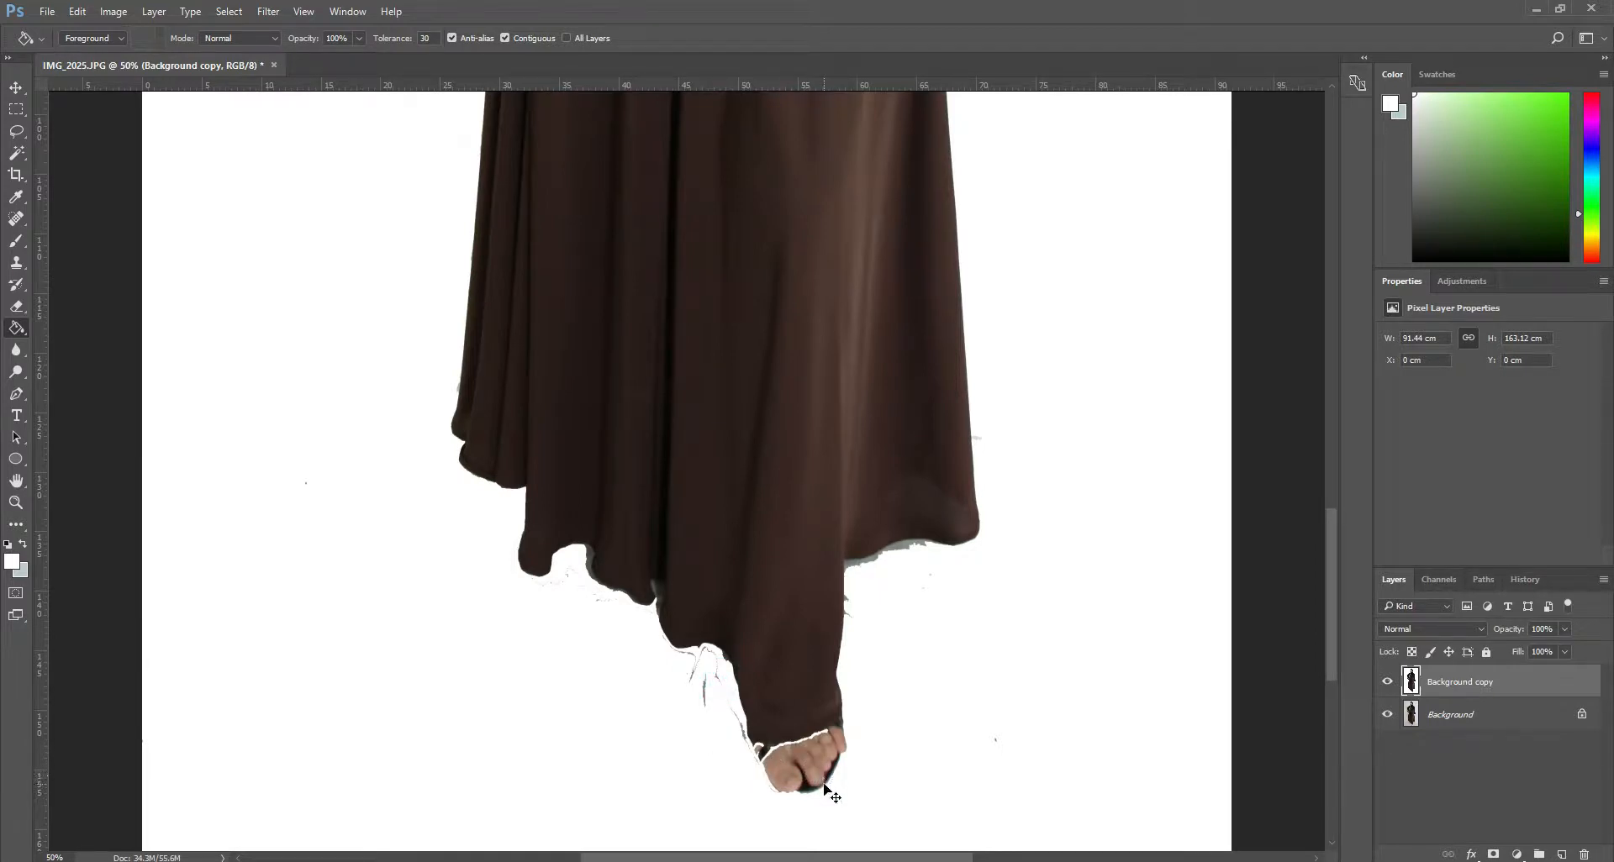
key(ctrl+z)
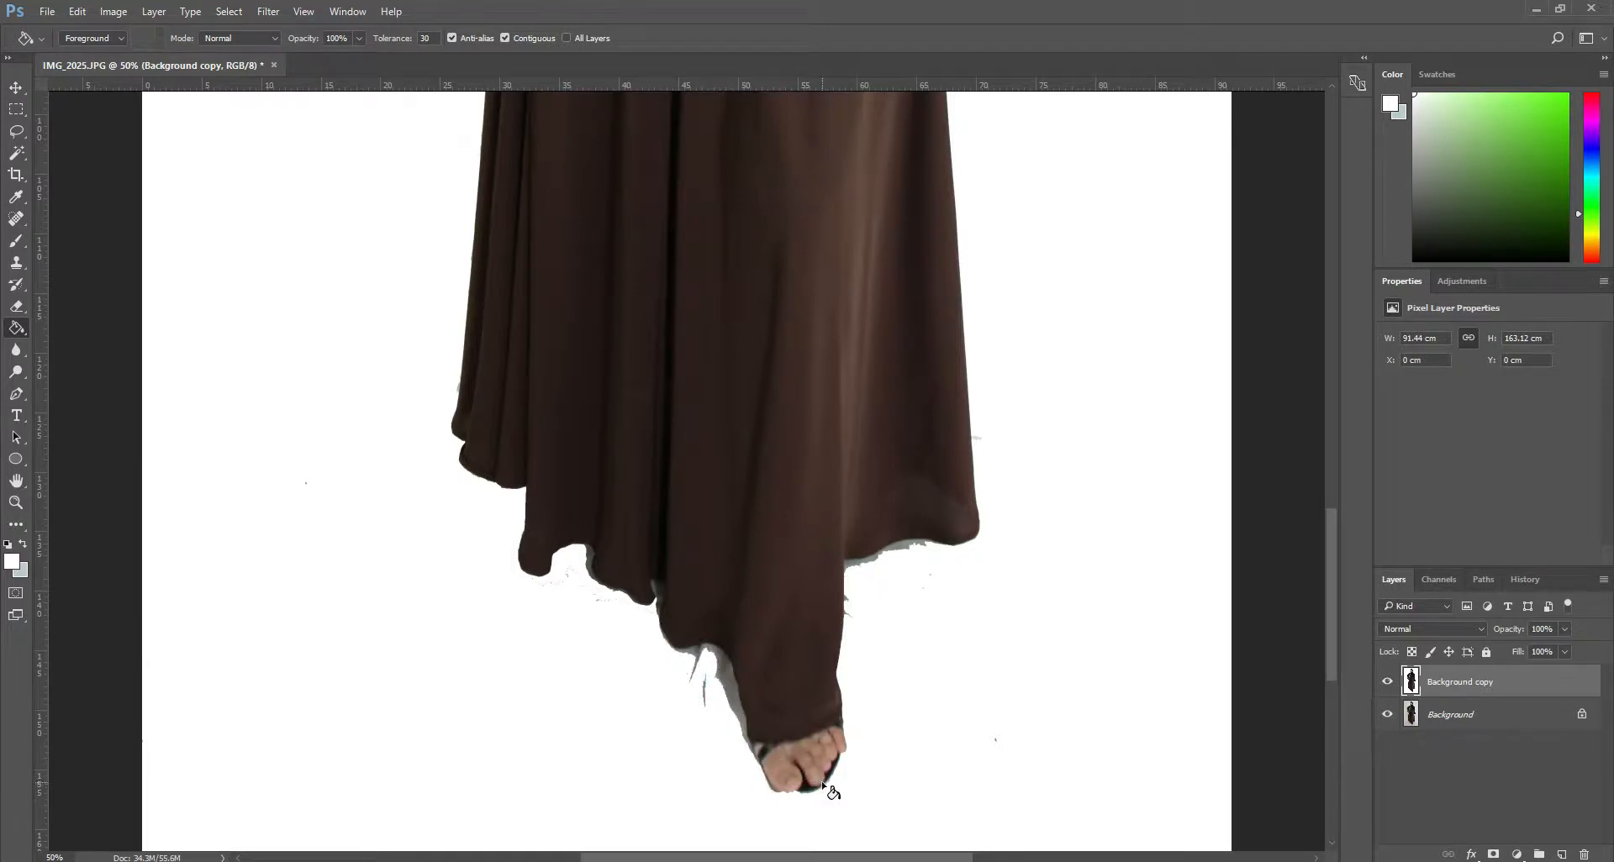
click(908, 546)
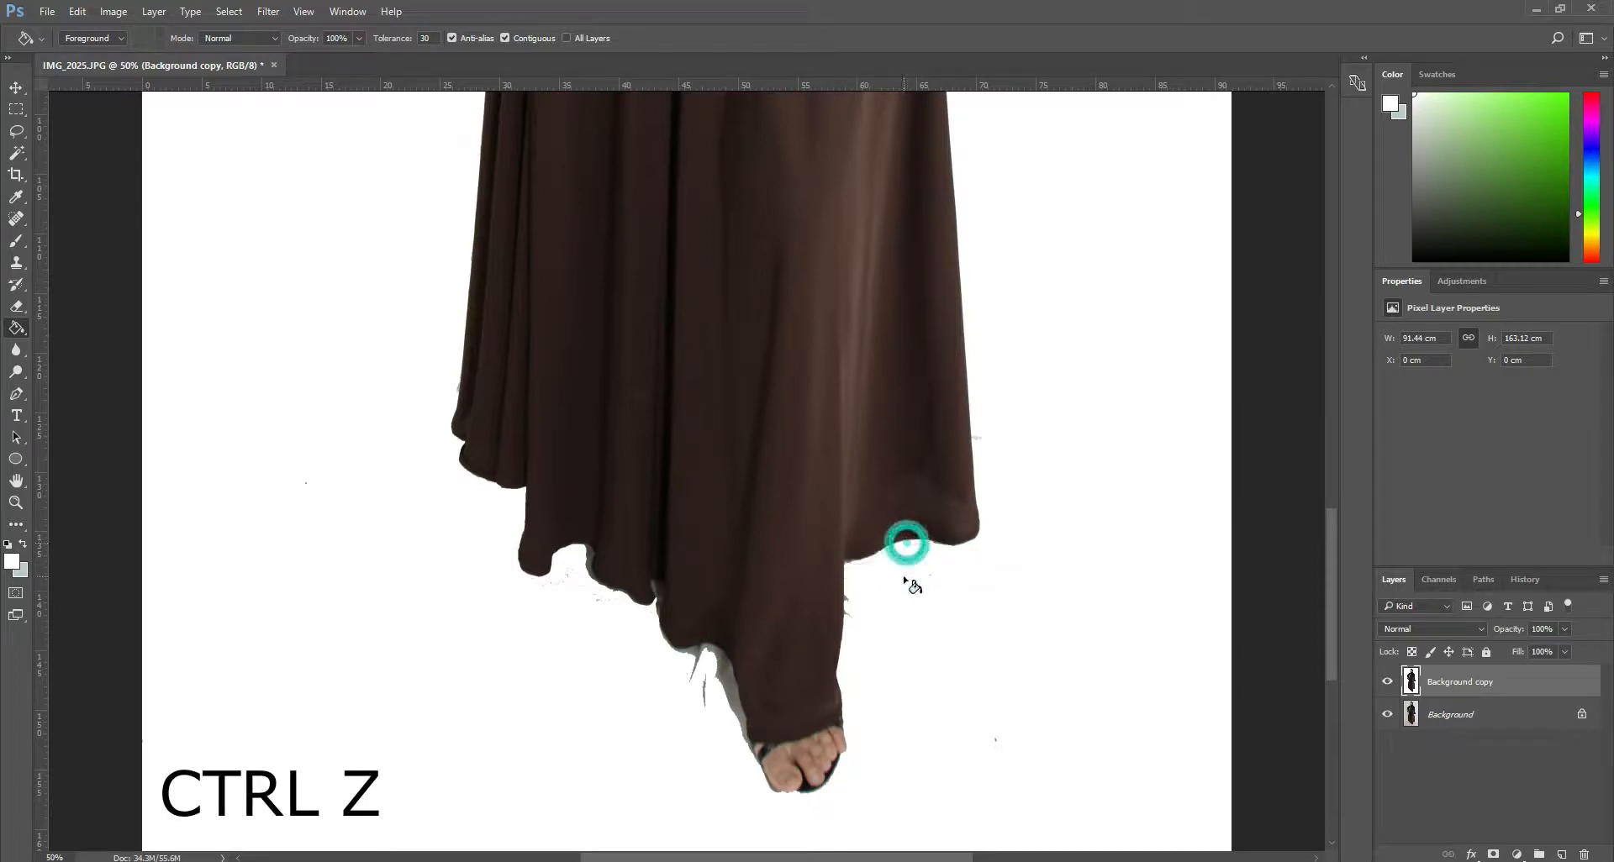
click(981, 439)
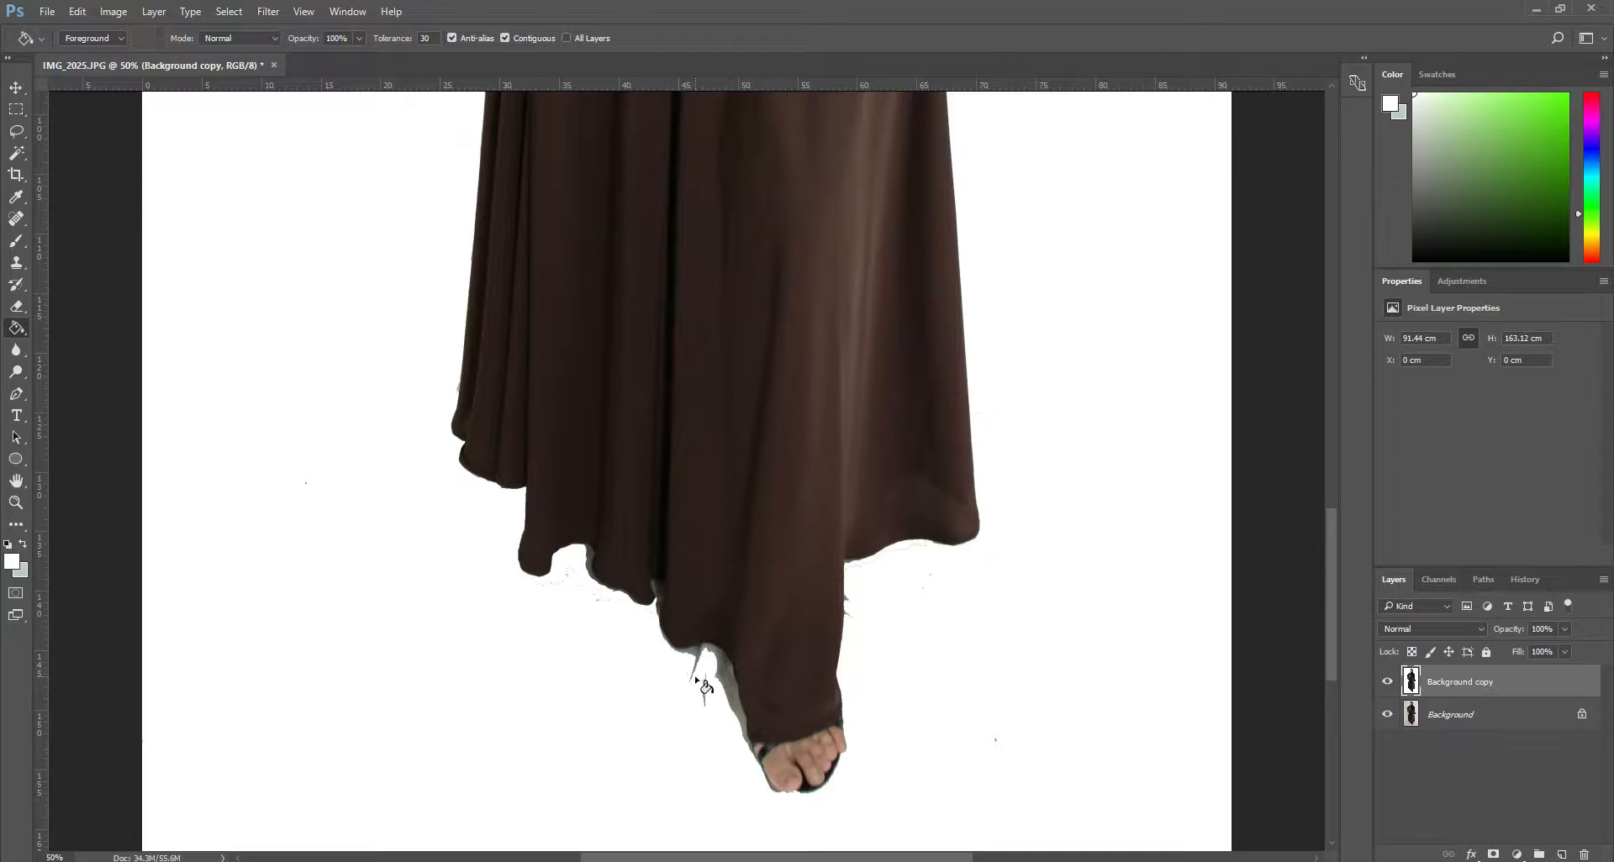
- Fill the grey shadow between the lower hem and the foot, and the dark remnants in the hem notch, with white
click(688, 653)
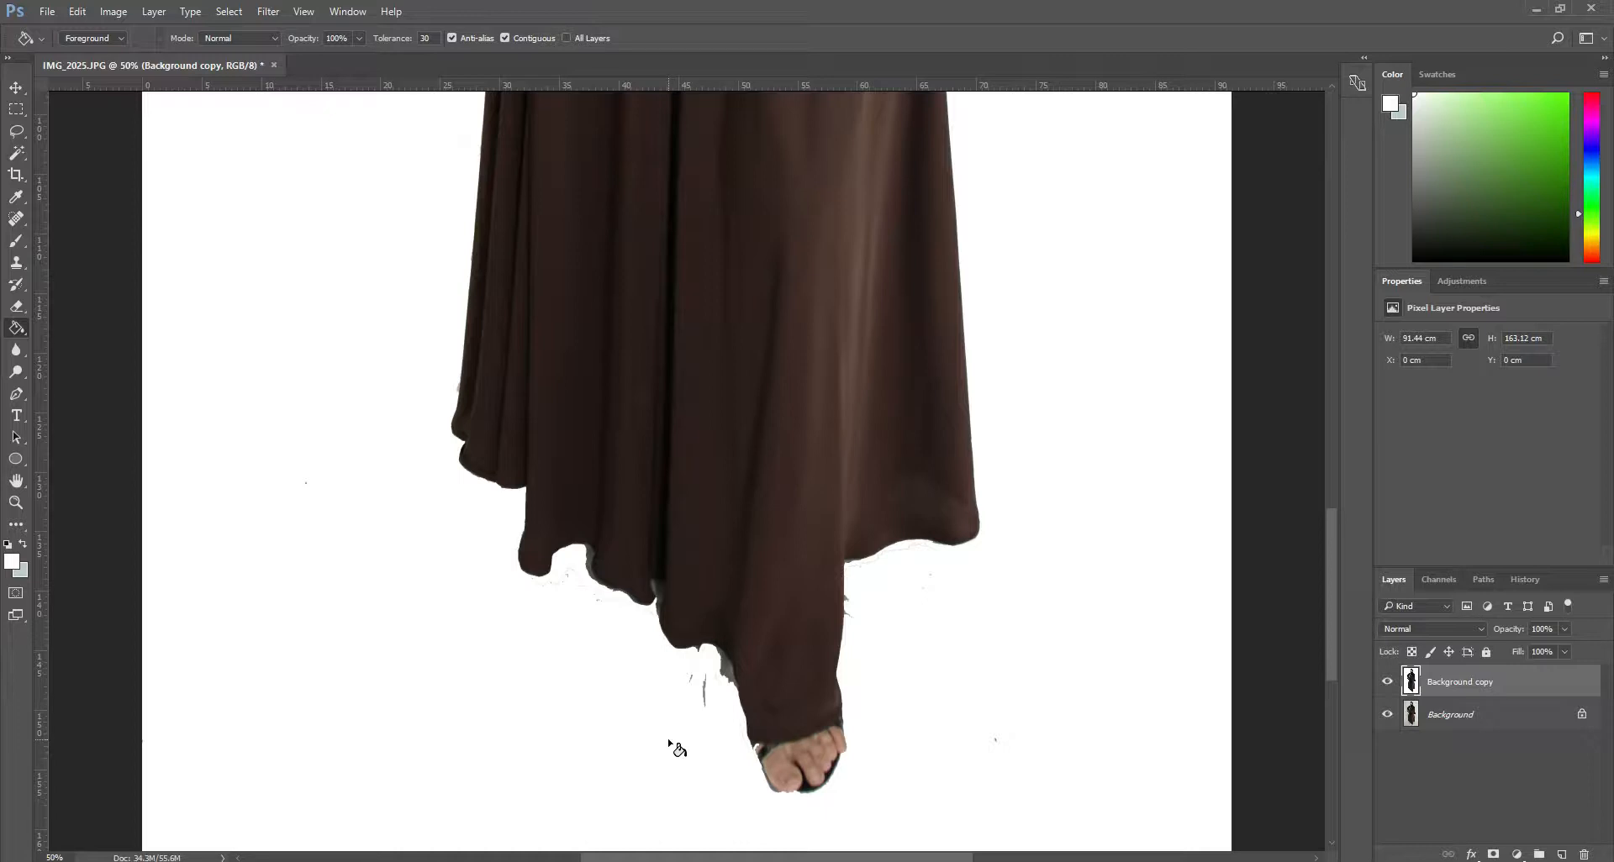
key(ctrl+z)
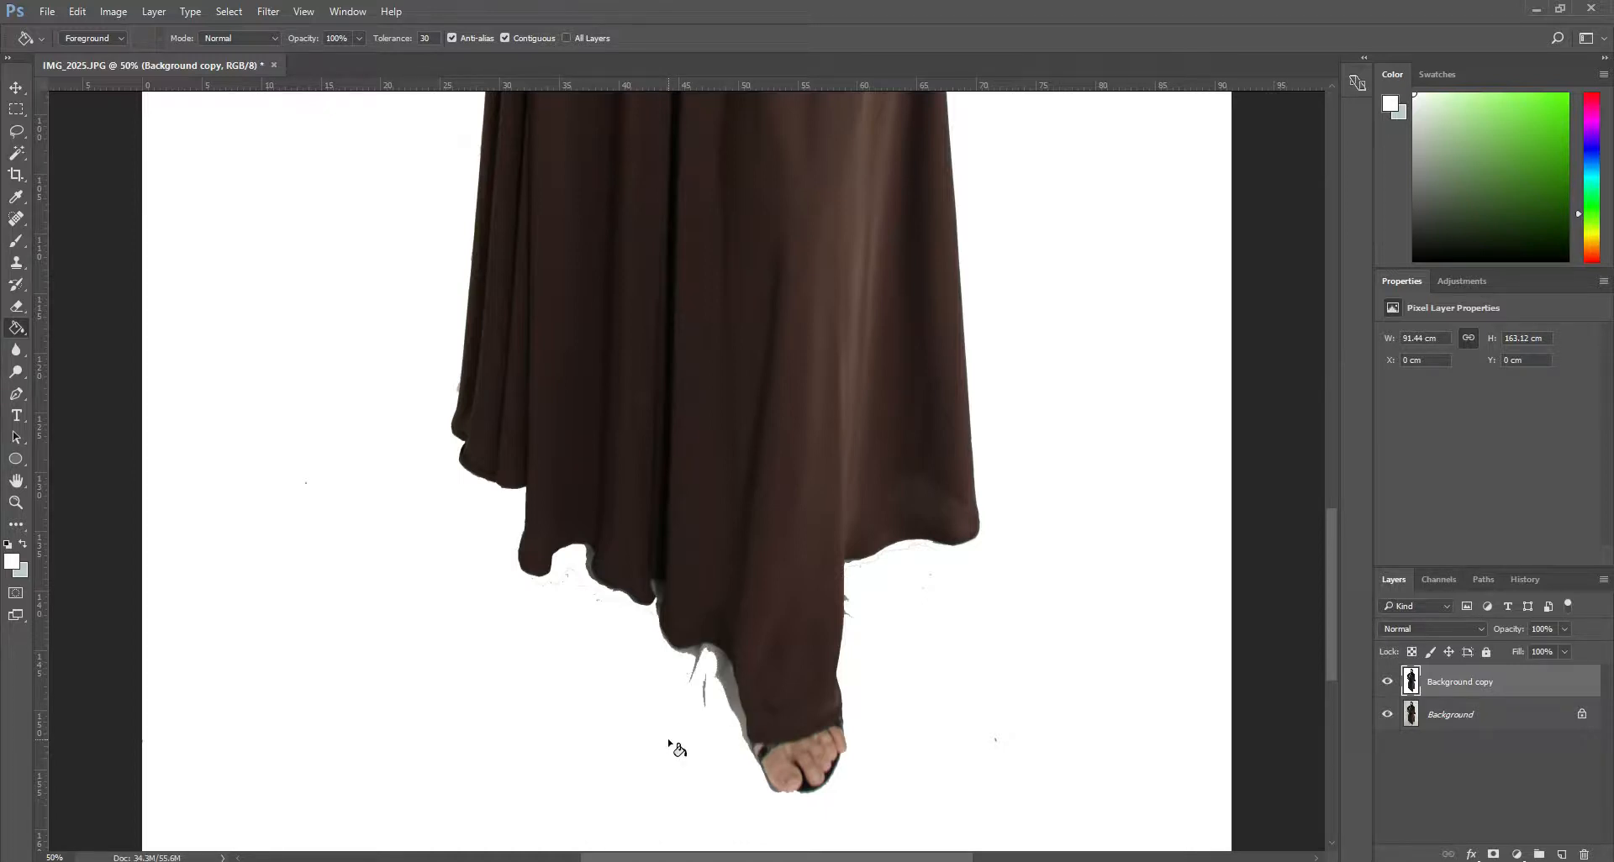
click(690, 672)
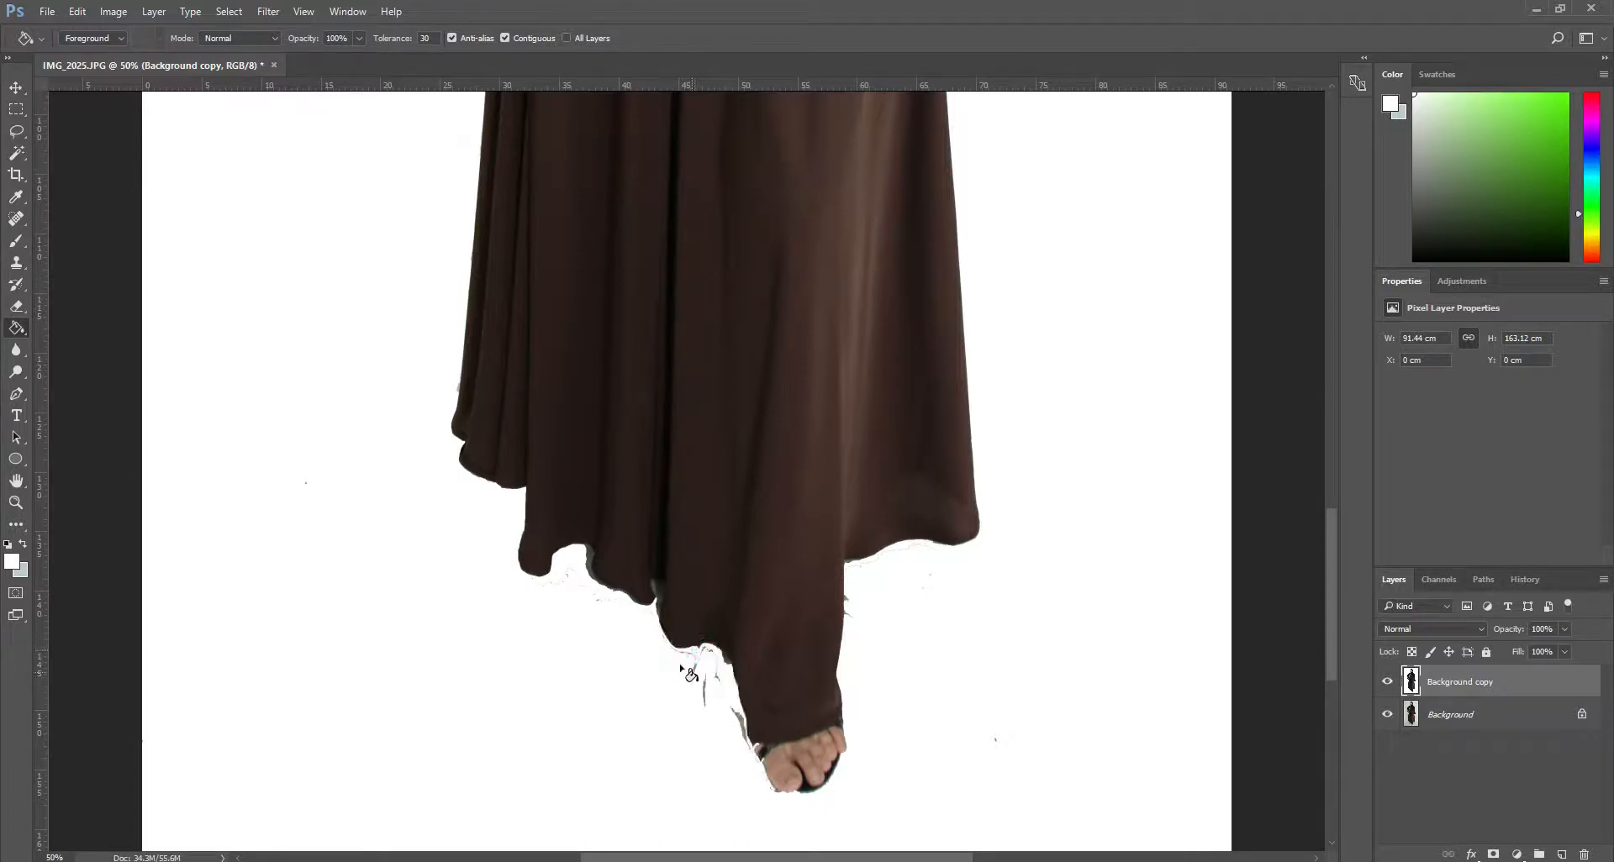
click(591, 560)
click(705, 696)
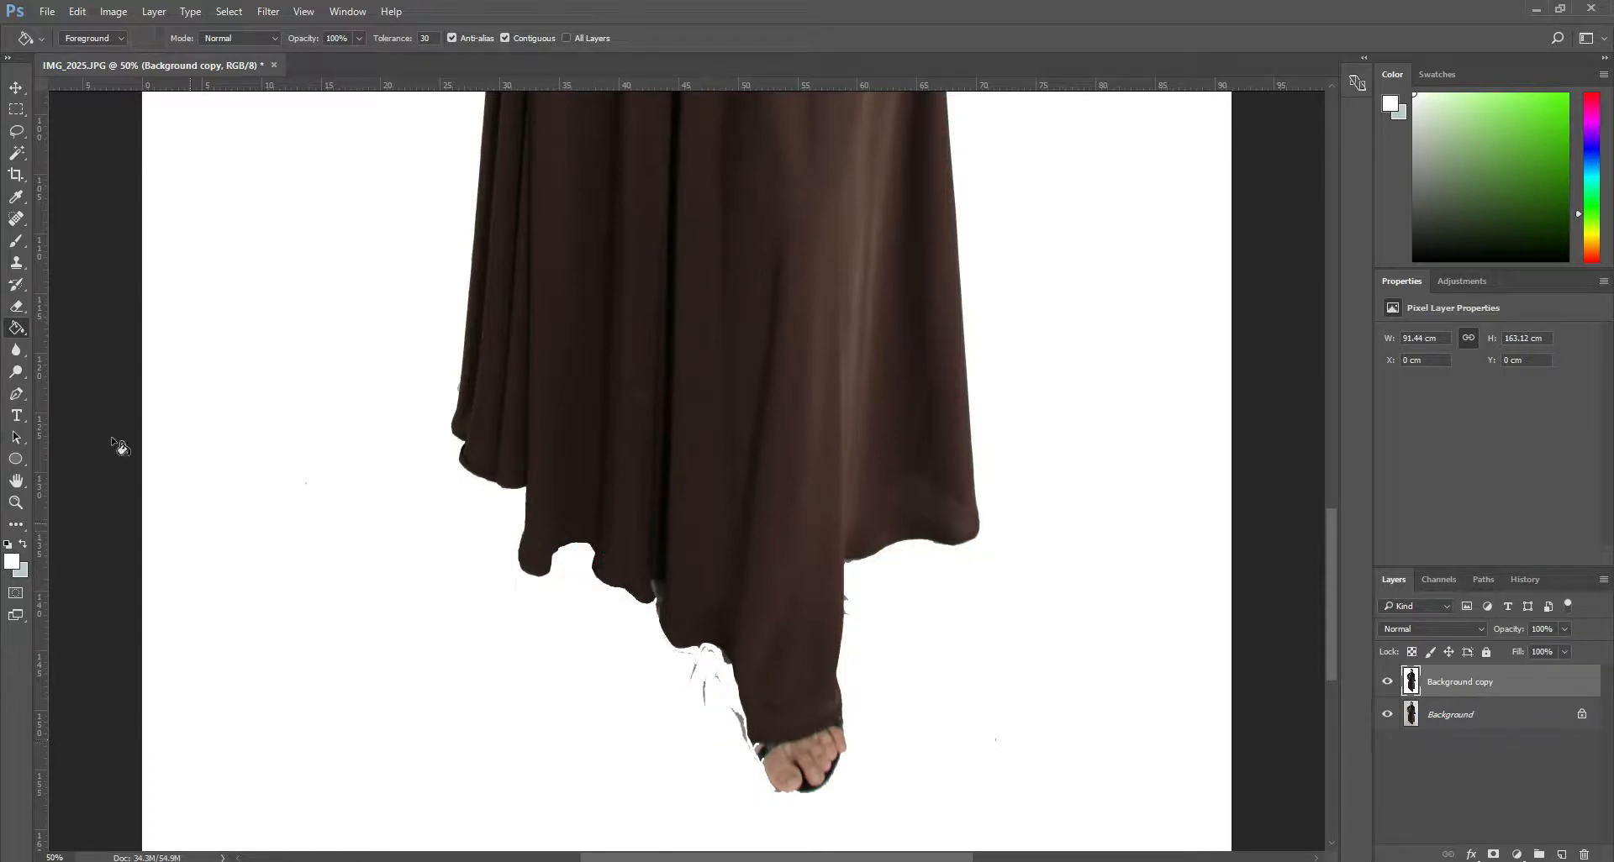
- Paint white over the stray marks between the lower hem and the foot with the Brush reduced to 90 px
click(17, 241)
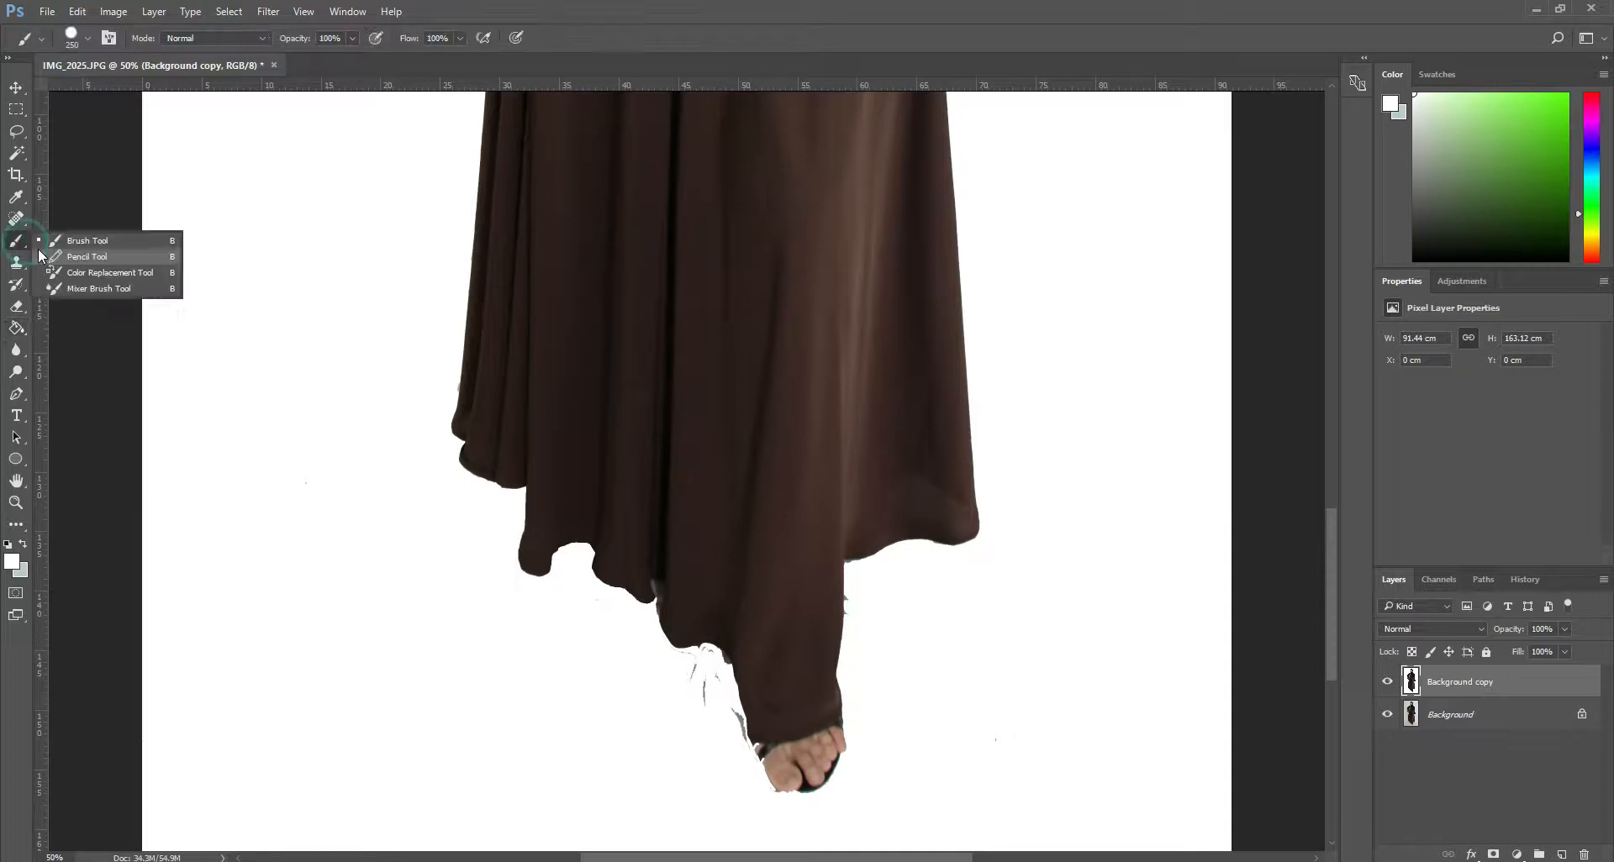
click(84, 240)
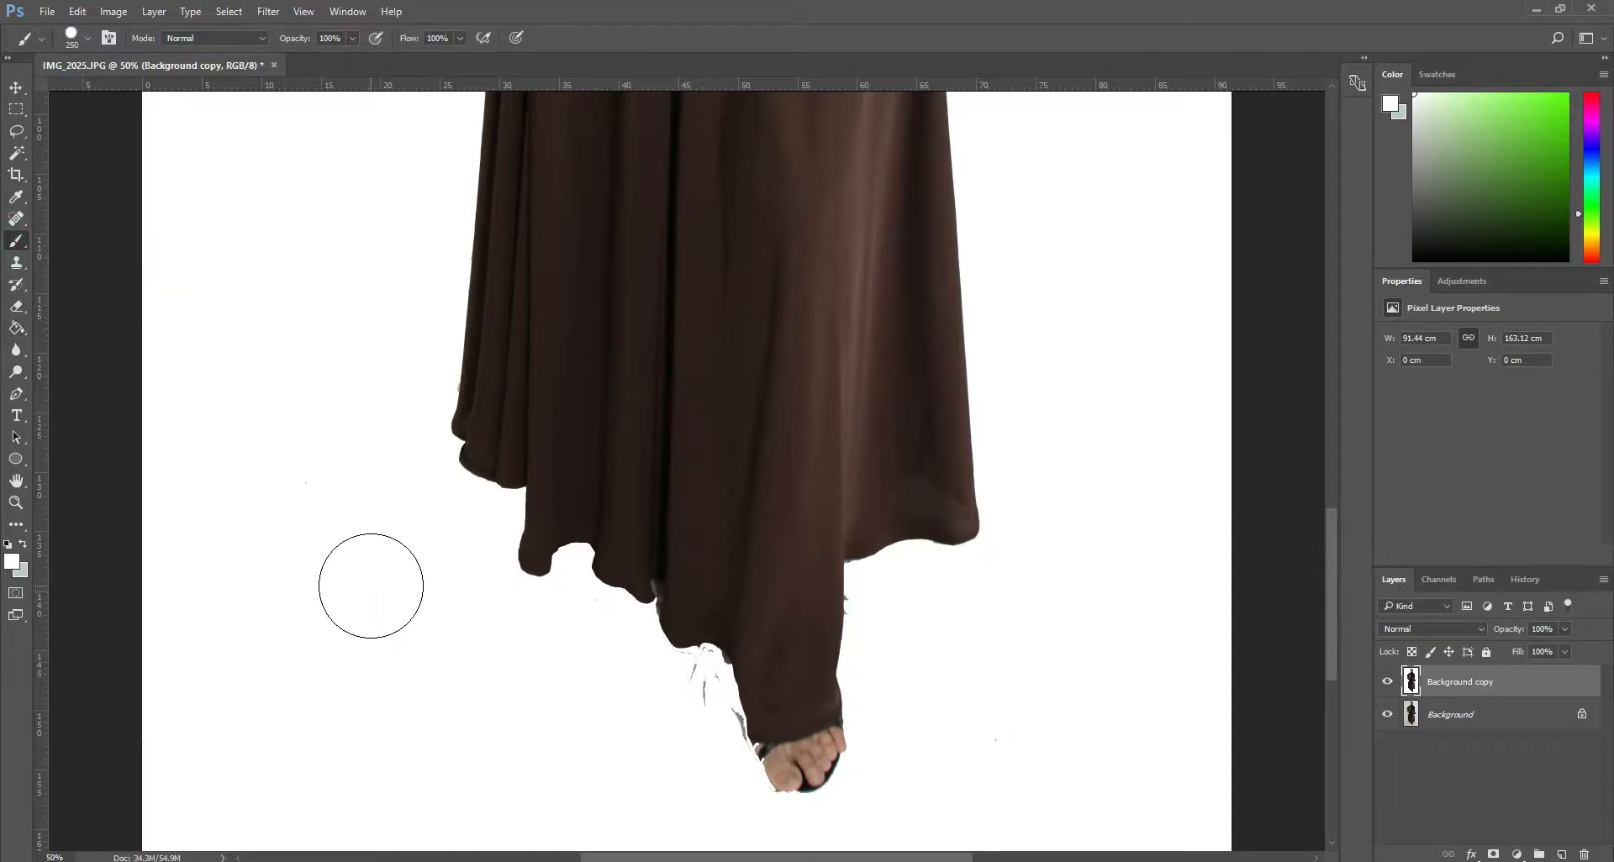
key(bracketleft)
key(bracketleft)
key(bracketleft)
key(bracketleft)
key(bracketleft)
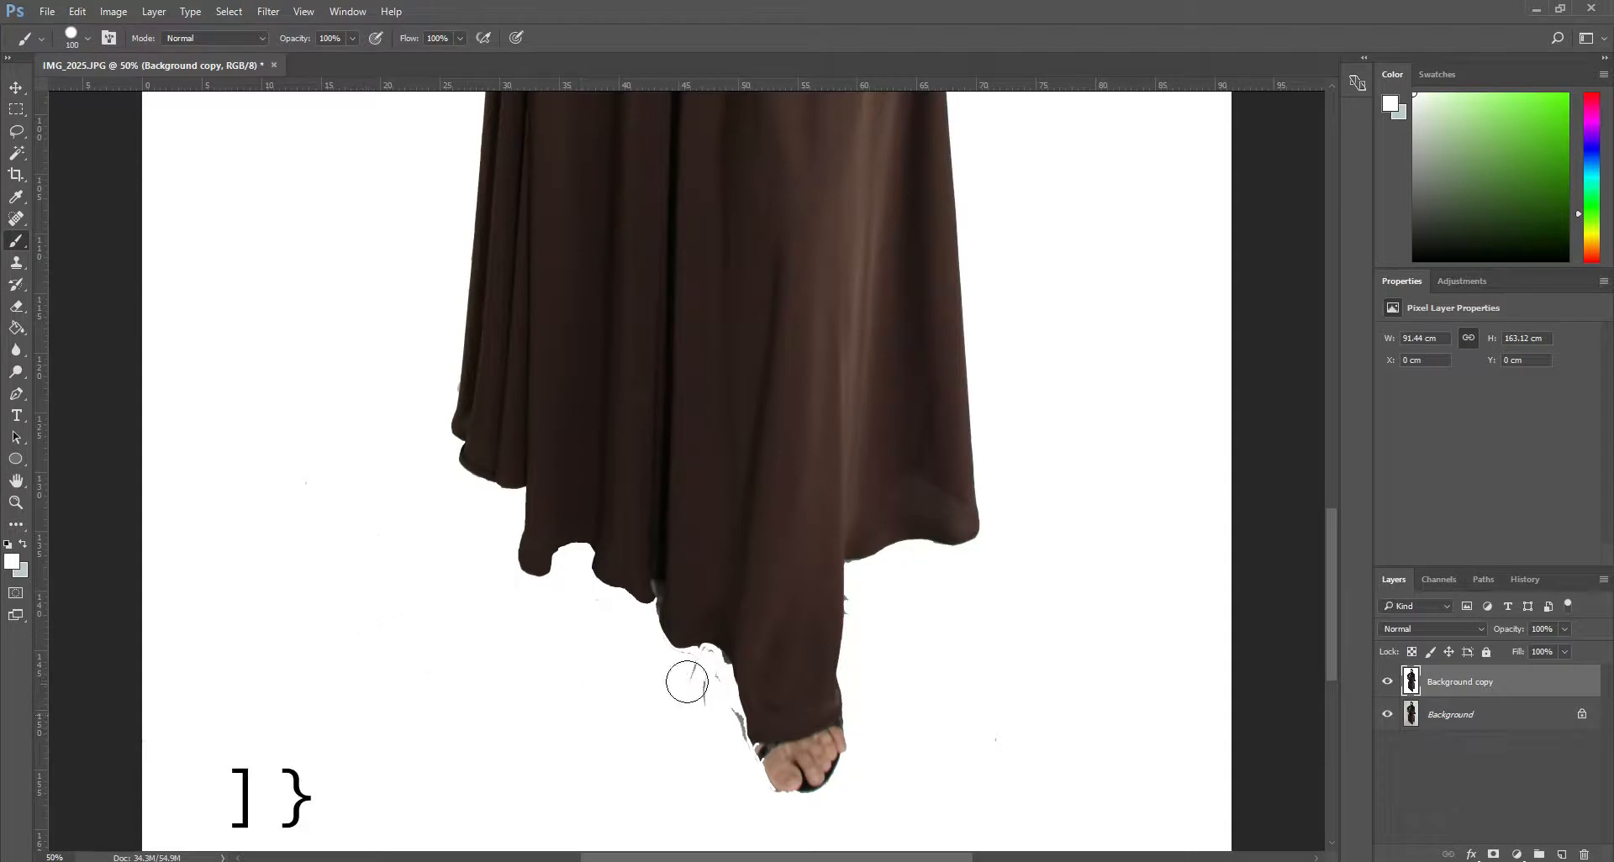
key(bracketleft)
mouse_move(691, 670)
mouse_down()
mouse_move(728, 731)
mouse_move(707, 662)
mouse_move(702, 702)
mouse_up()
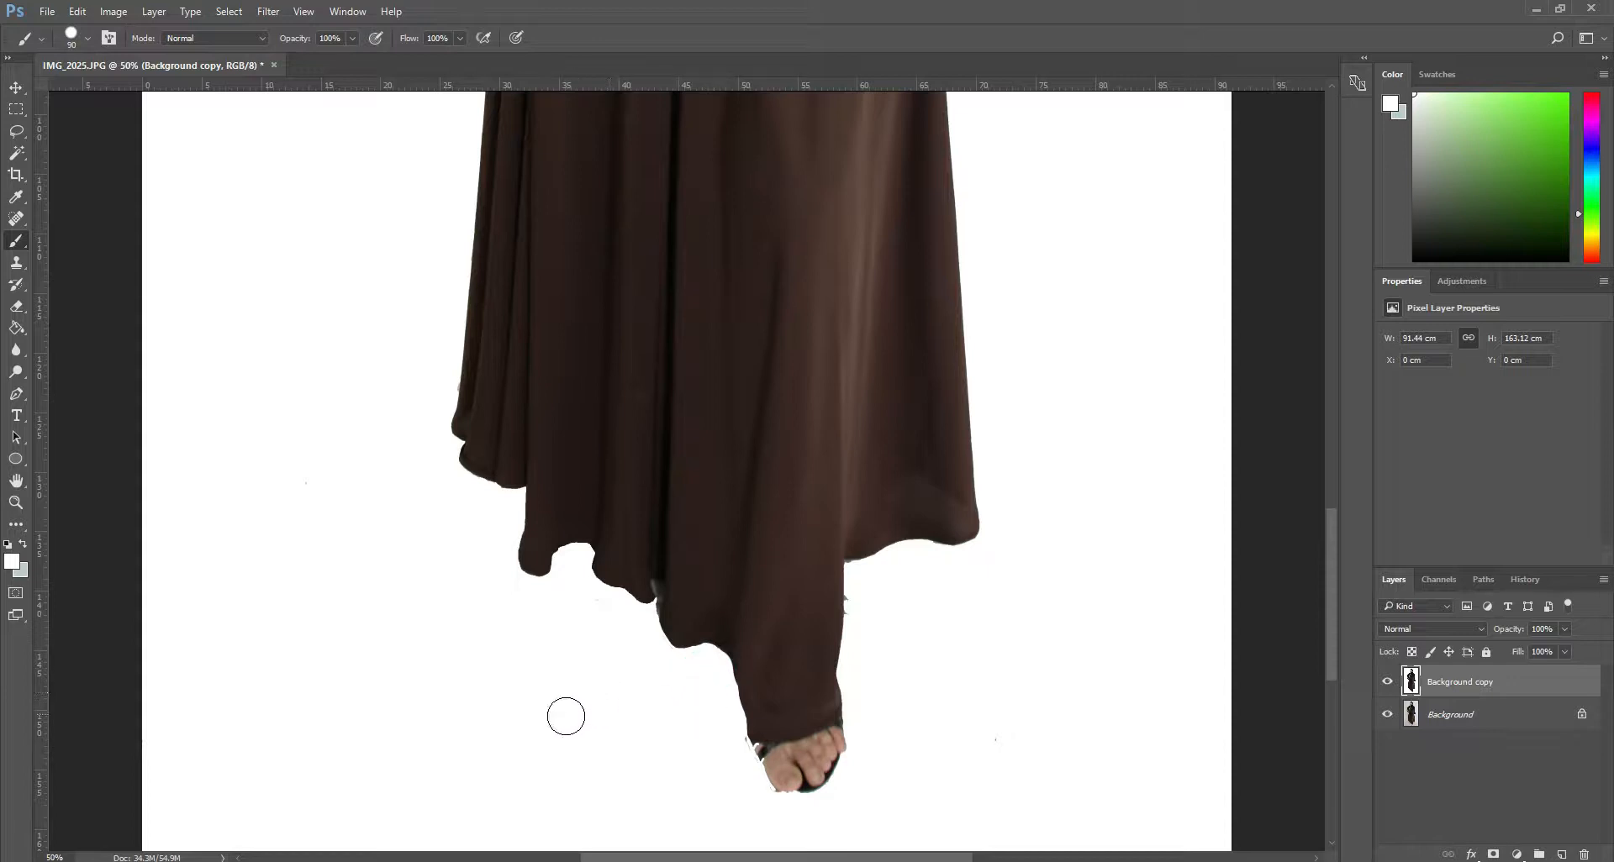
- Paint white over the residue beside the foot and reduce the brush size to 45 px
drag(729, 745, 750, 803)
key(bracketleft)
key(bracketleft)
key(bracketleft)
key(bracketleft)
key(bracketleft)
- Extend the black sandal sole beneath the big toe with the Clone Stamp, sampling from the nearby sole
click(22, 261)
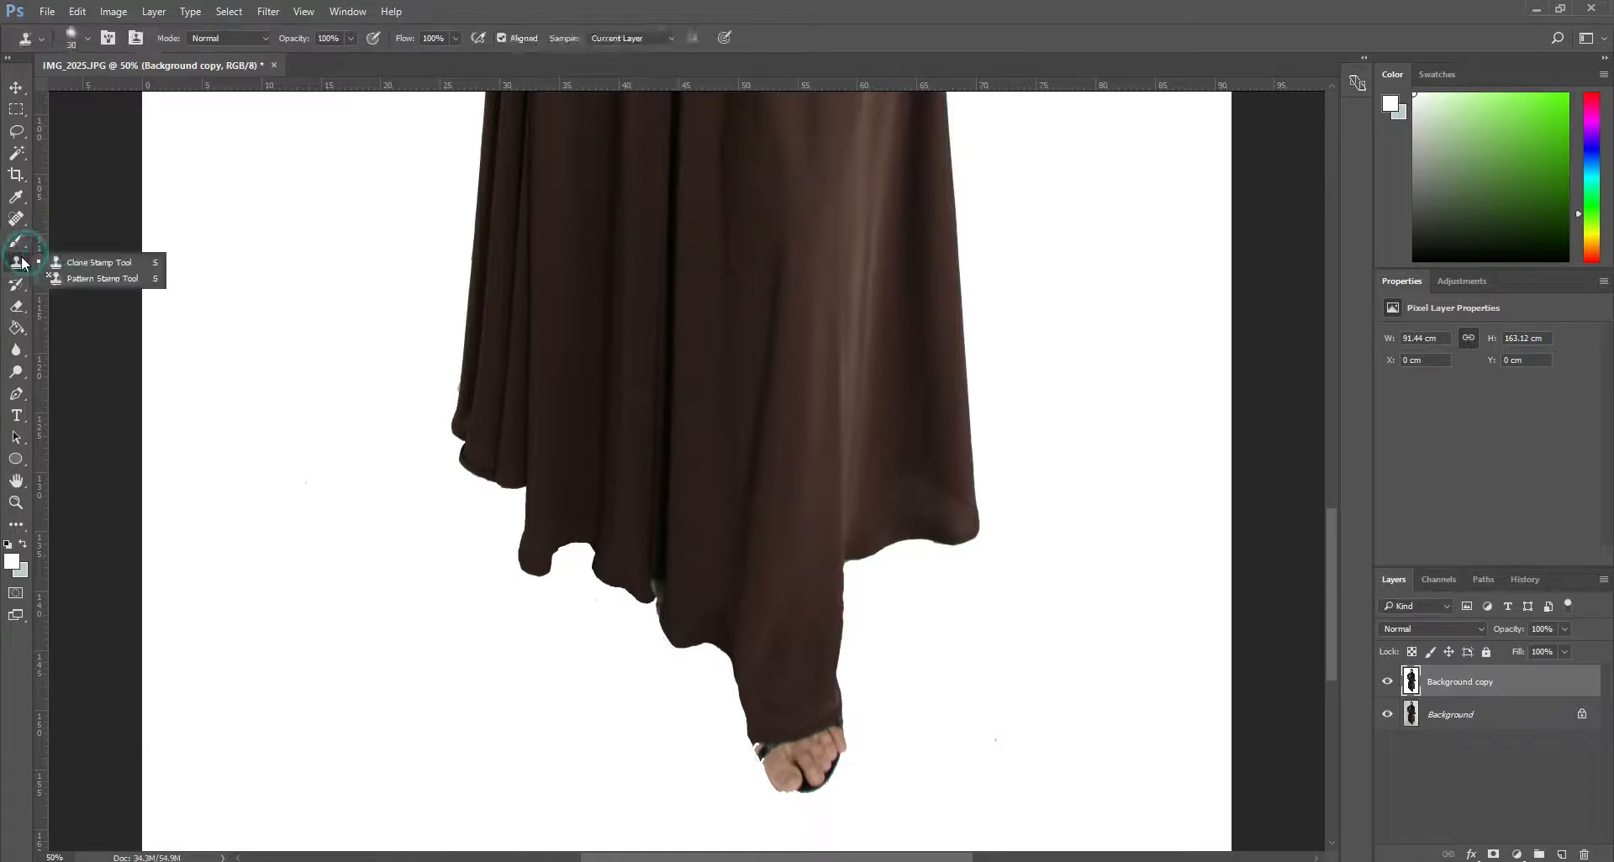
click(76, 265)
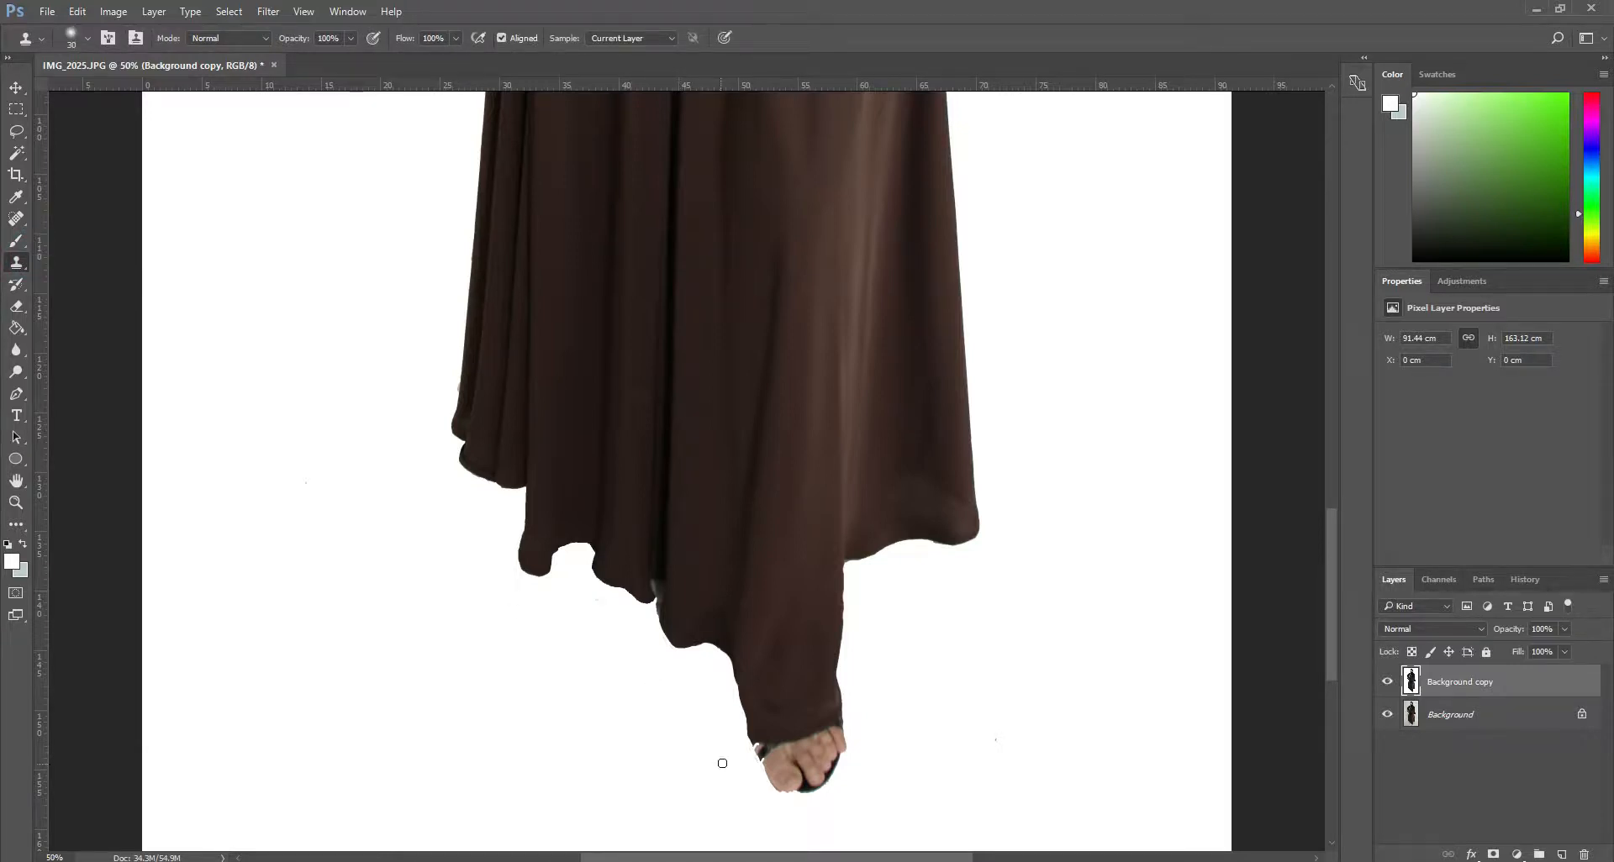
scroll(729, 761, up, 2)
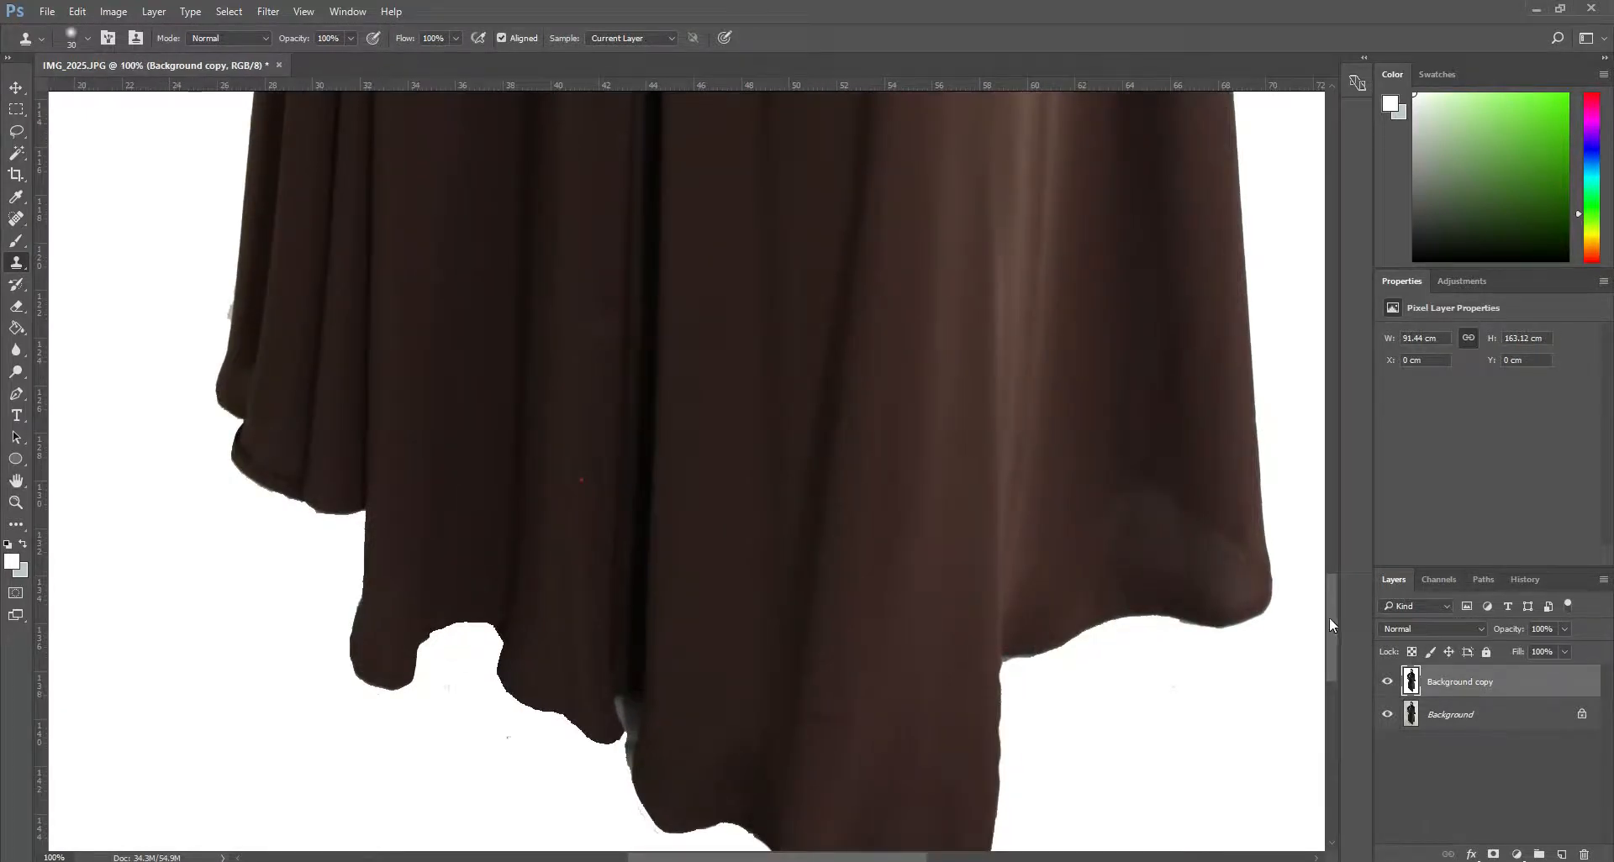
drag(1328, 619, 1333, 688)
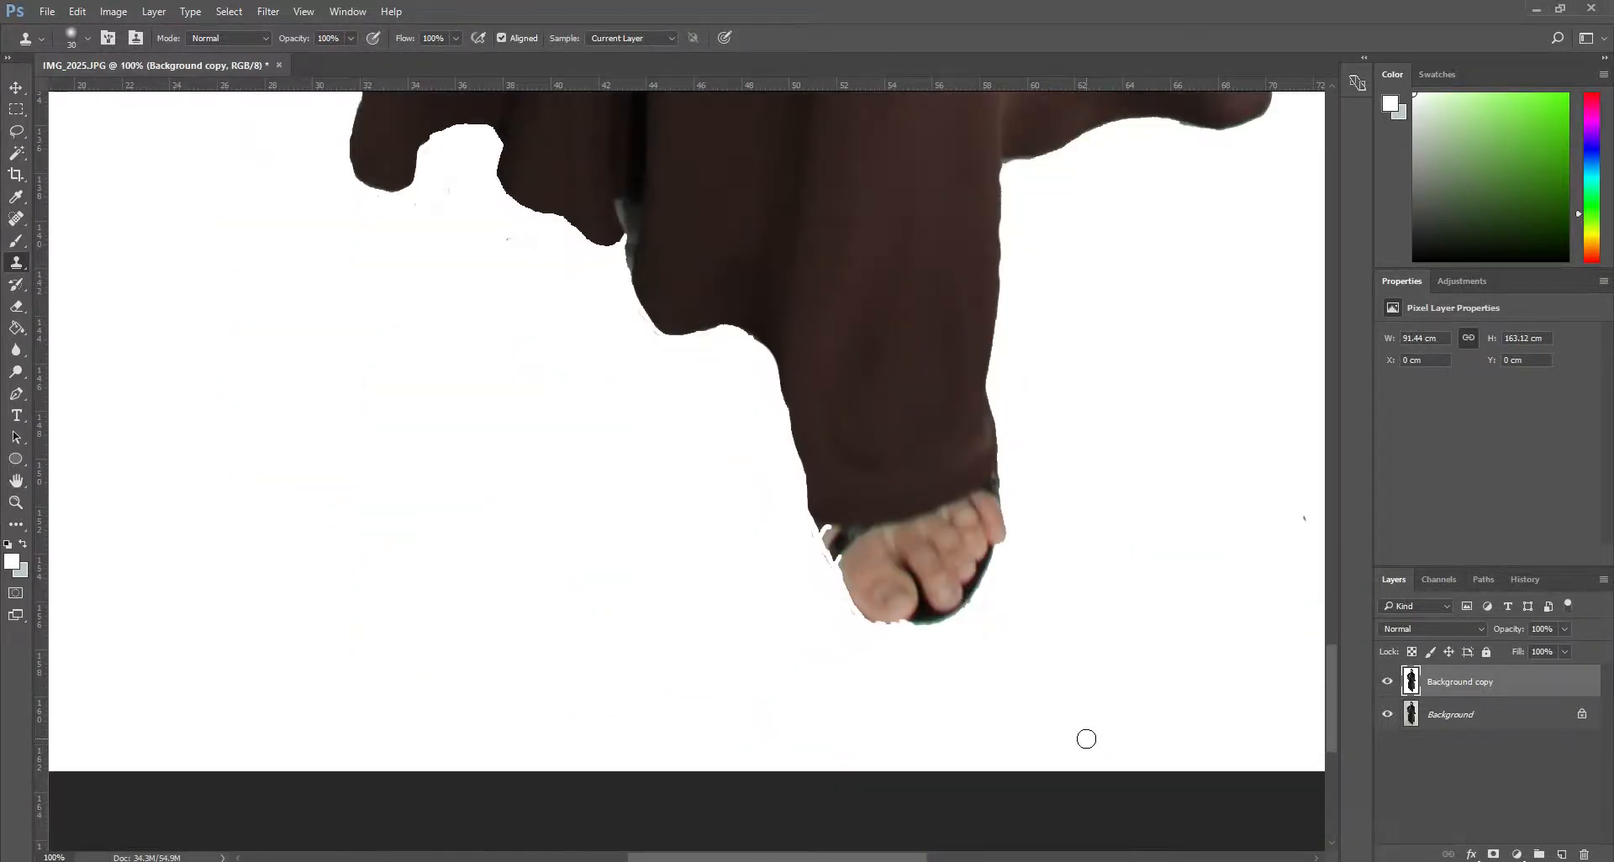
alt+click(926, 618)
alt+click(916, 617)
click(902, 617)
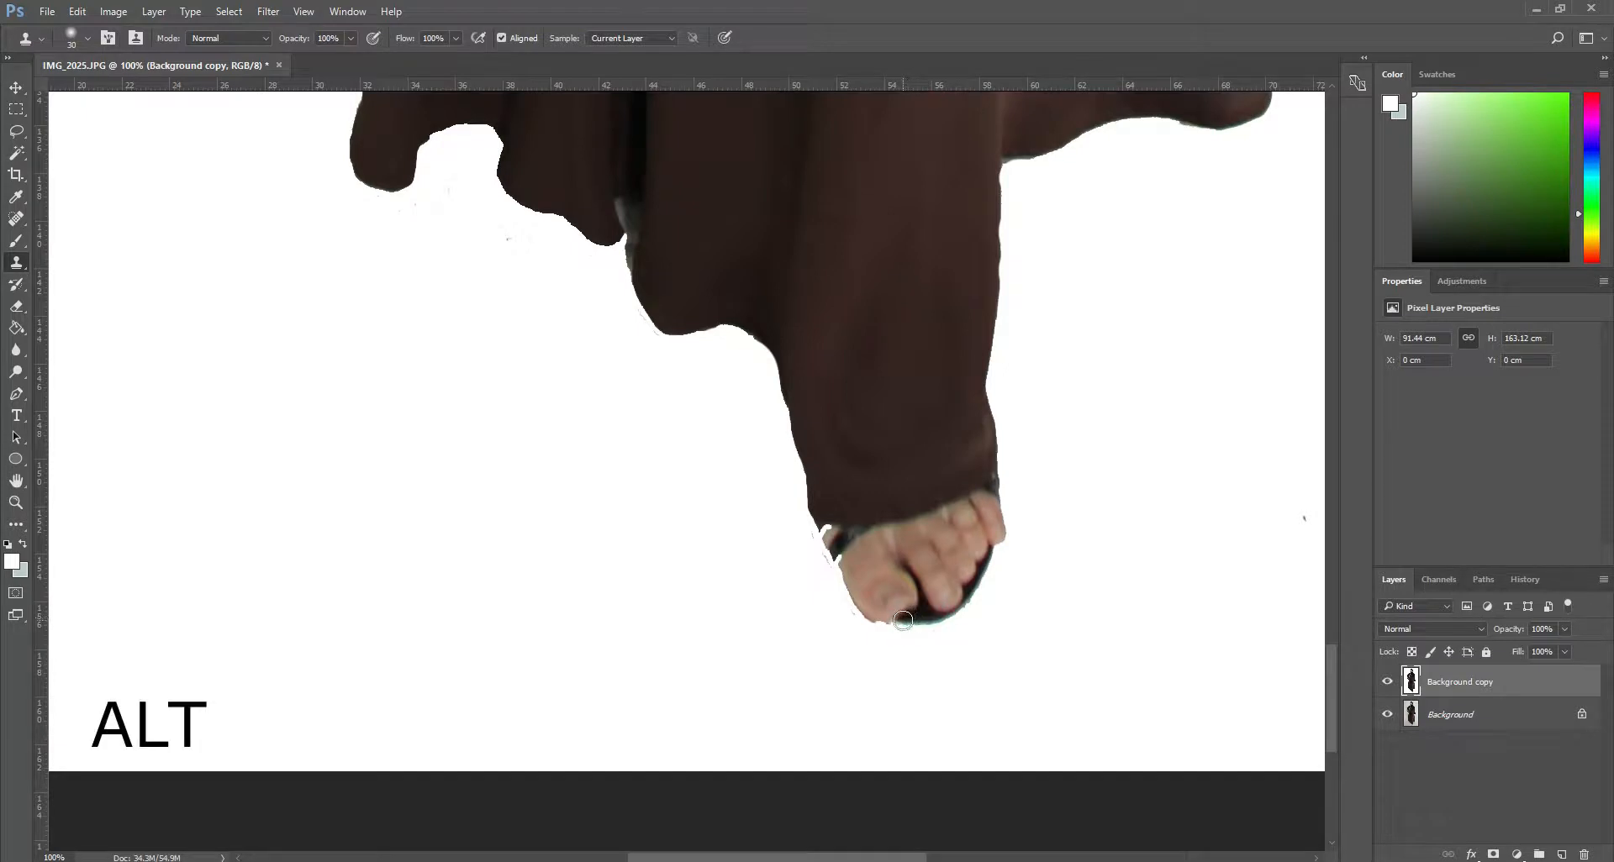
alt+click(904, 622)
drag(890, 622, 878, 623)
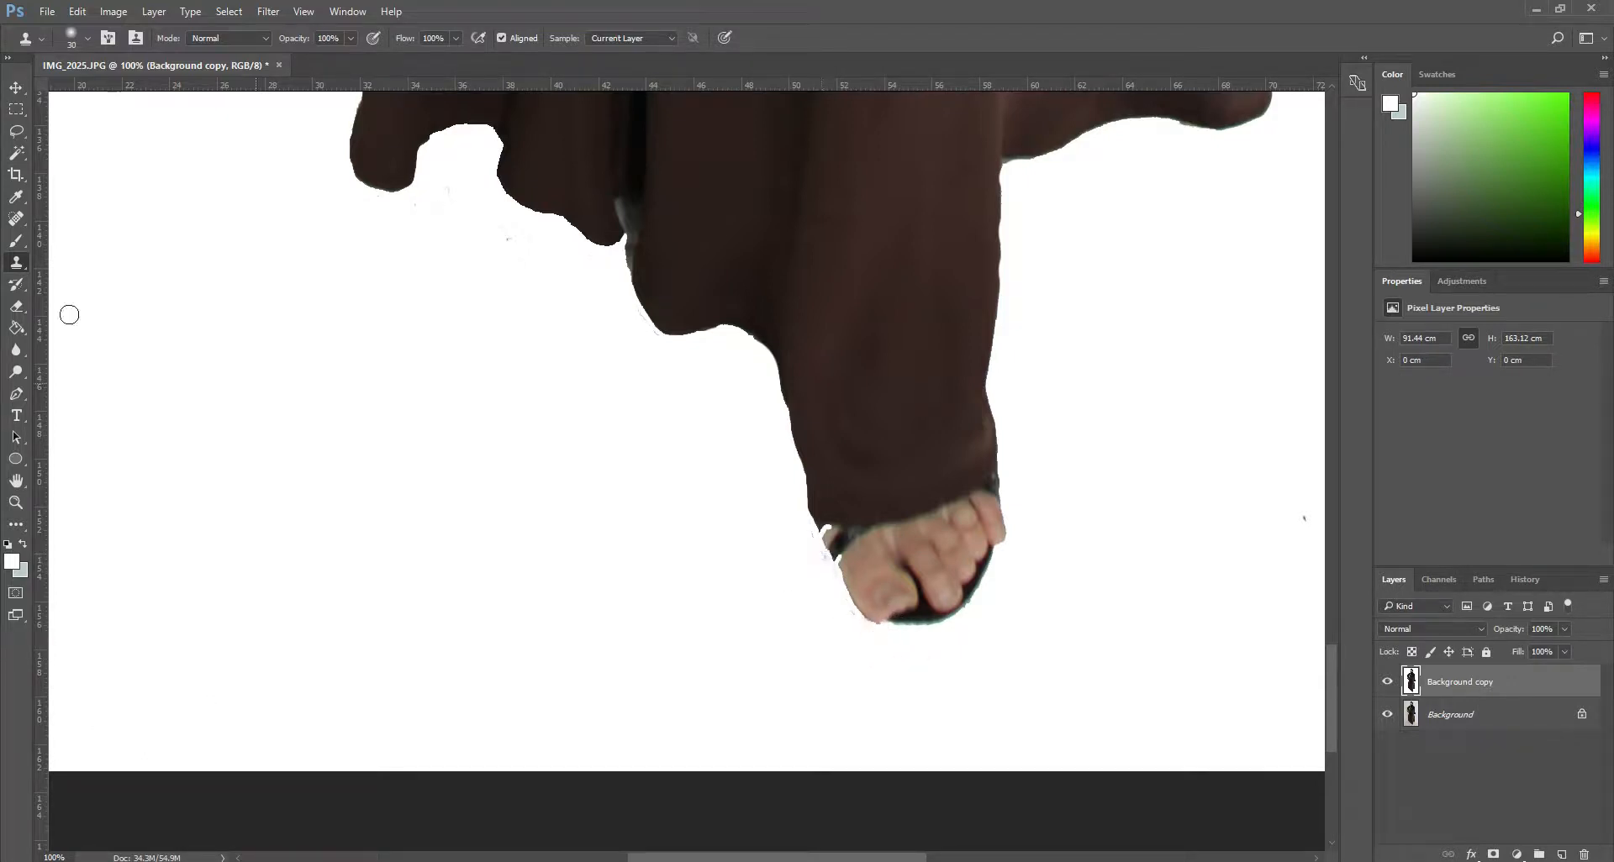
- Clean the left outline of the foot and sandal with white using a 15 px brush
right_click(16, 241)
click(54, 245)
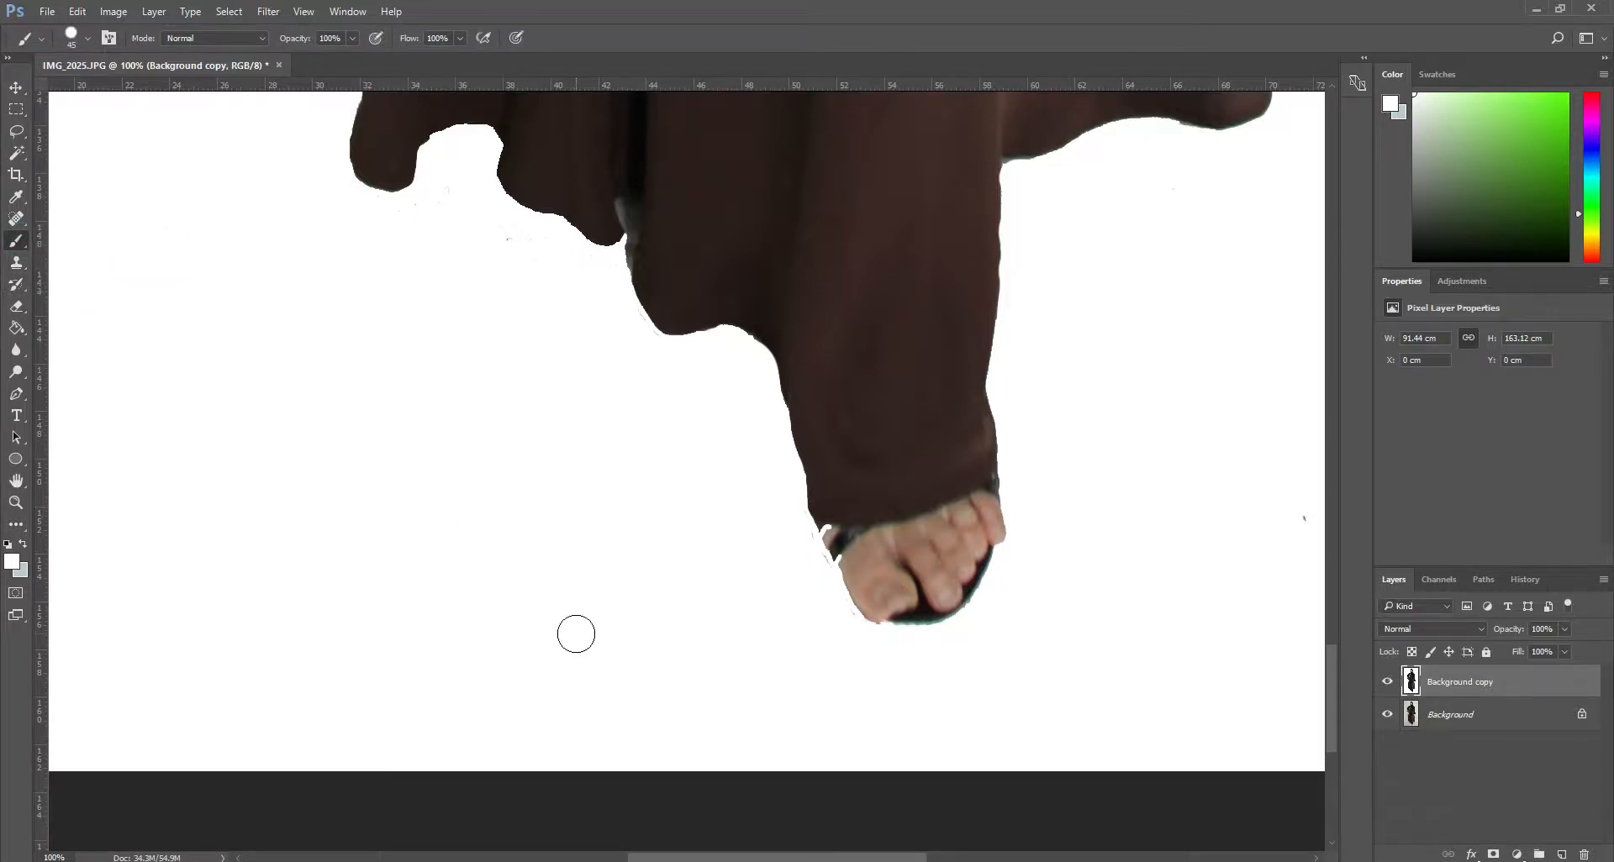
key(bracketleft)
key(bracketleft)
key(bracketleft)
drag(802, 521, 807, 559)
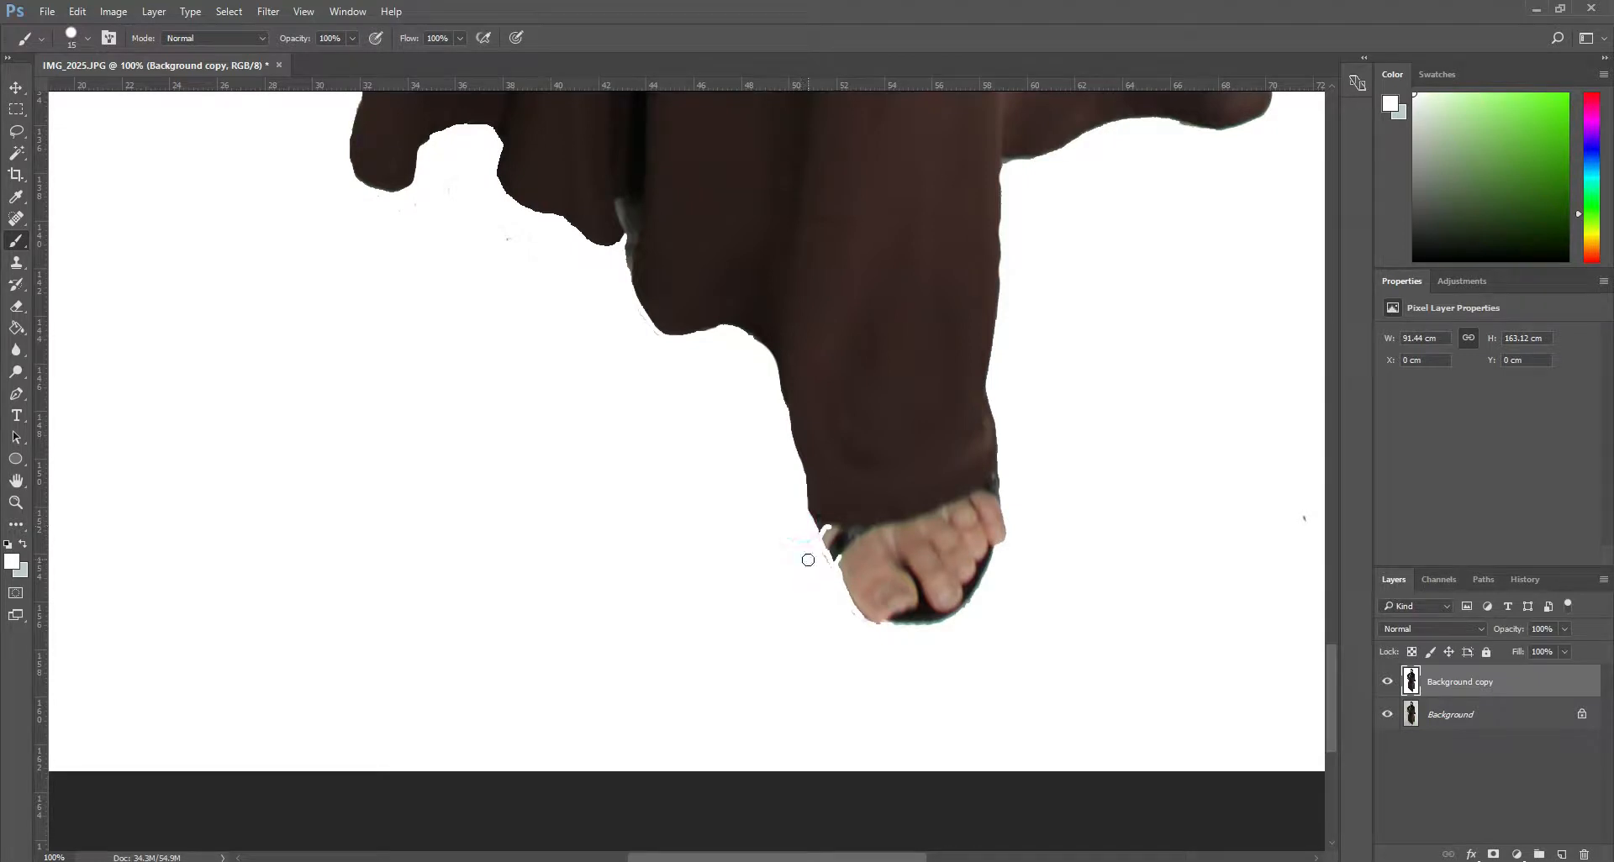
click(849, 618)
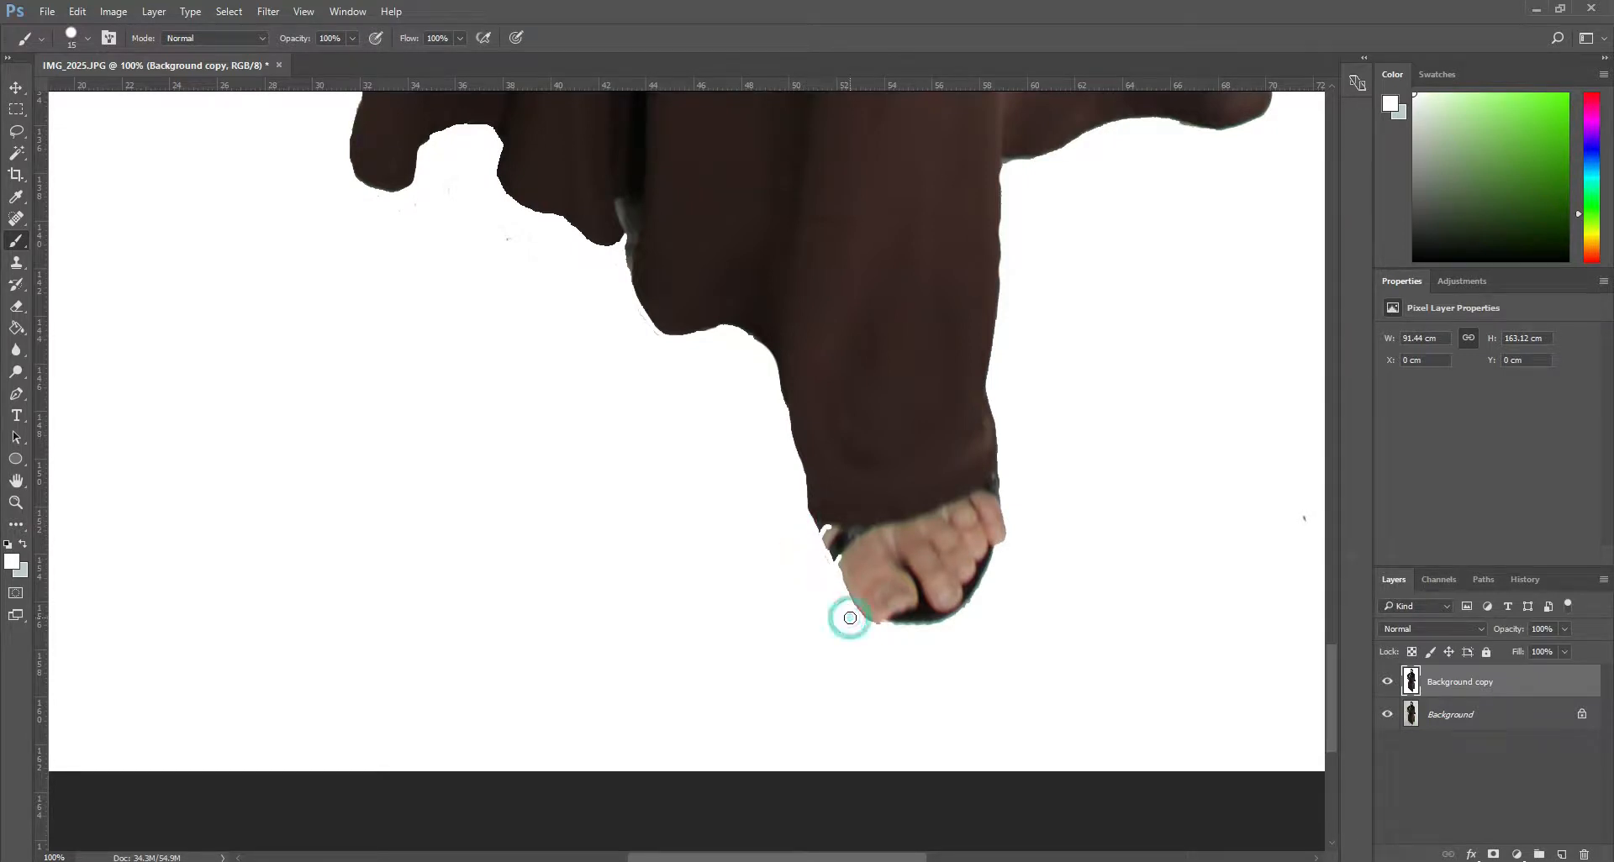
click(819, 560)
- Paint white over the specks below the scalloped hem and to the right of the foot, enlarging the brush to 40 px
click(520, 236)
key(bracketright)
key(bracketright)
key(bracketright)
key(bracketright)
key(bracketright)
click(454, 188)
click(372, 231)
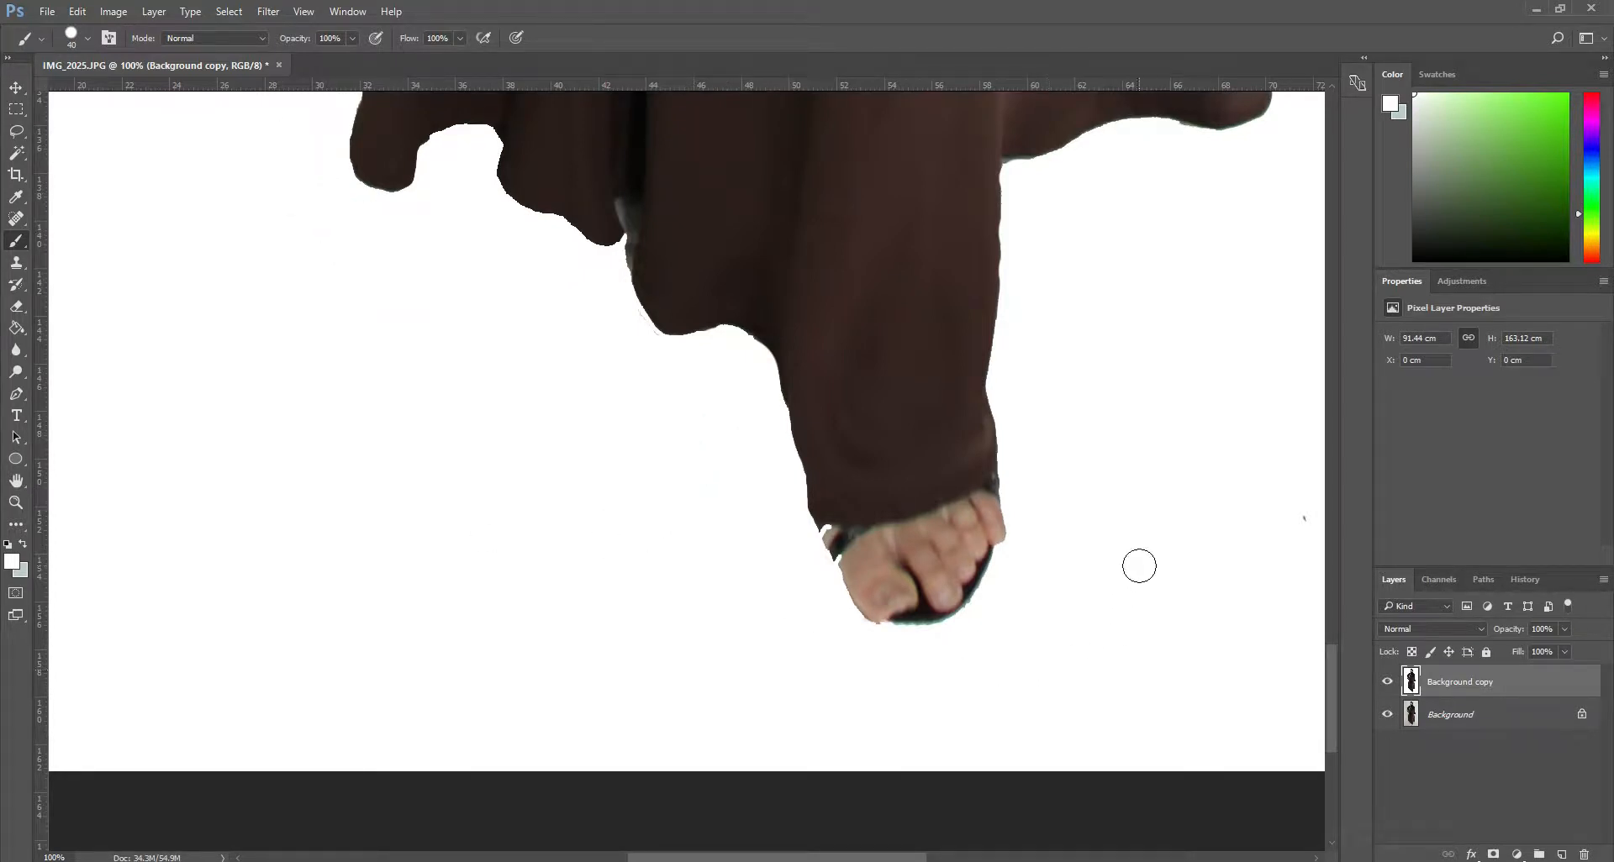
click(1306, 516)
- Paint white over the grey smudges along the skirt's left edge, near the hem and below the bent arm
drag(1333, 704, 1332, 632)
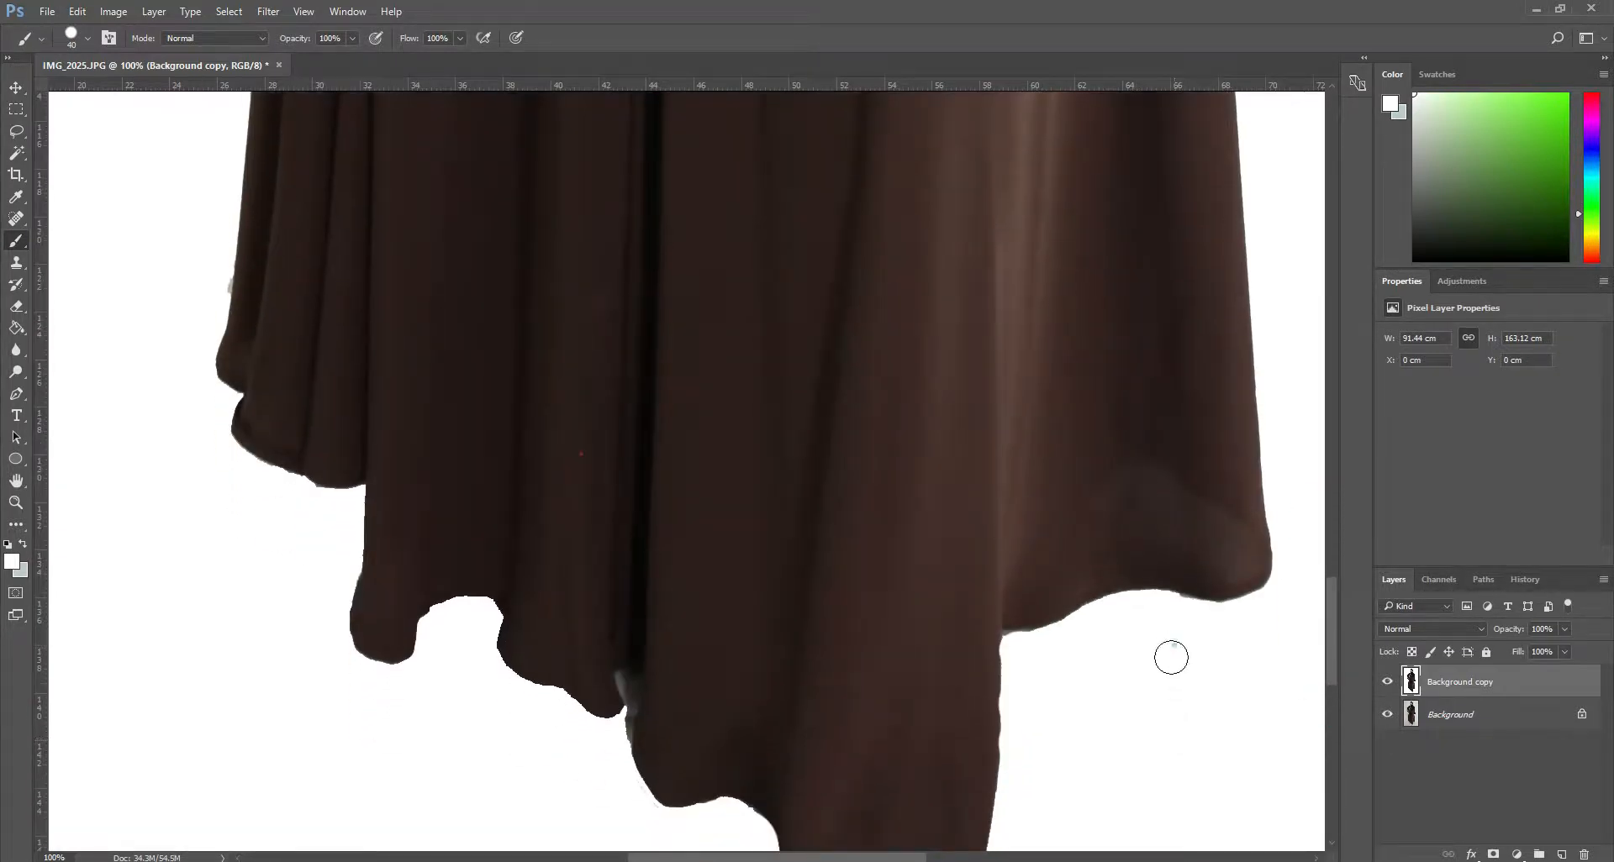
drag(1334, 658, 1330, 632)
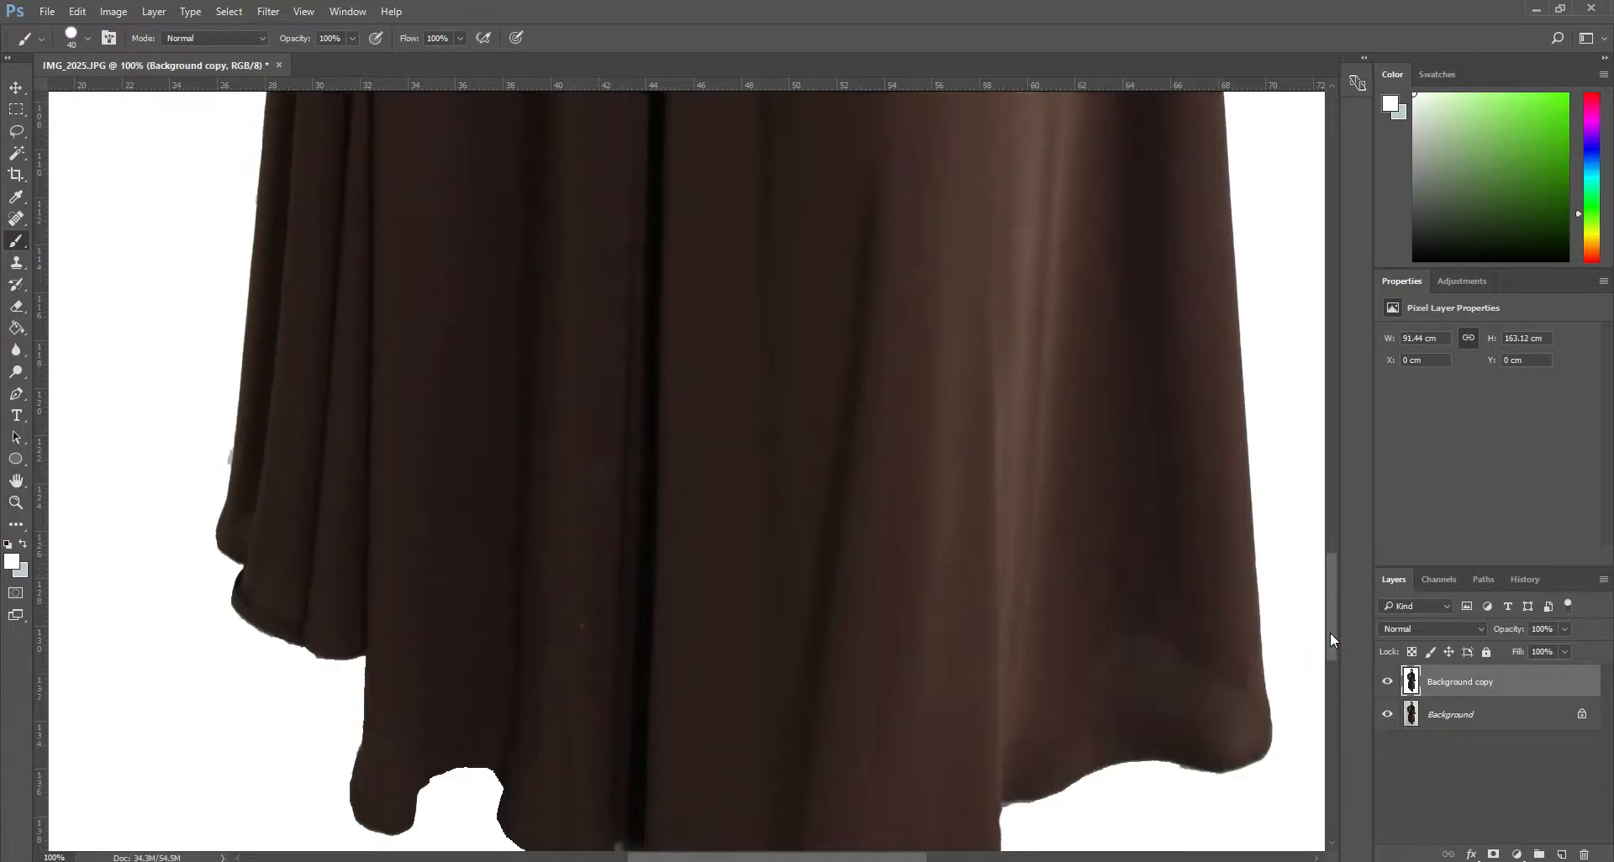
drag(216, 457, 215, 476)
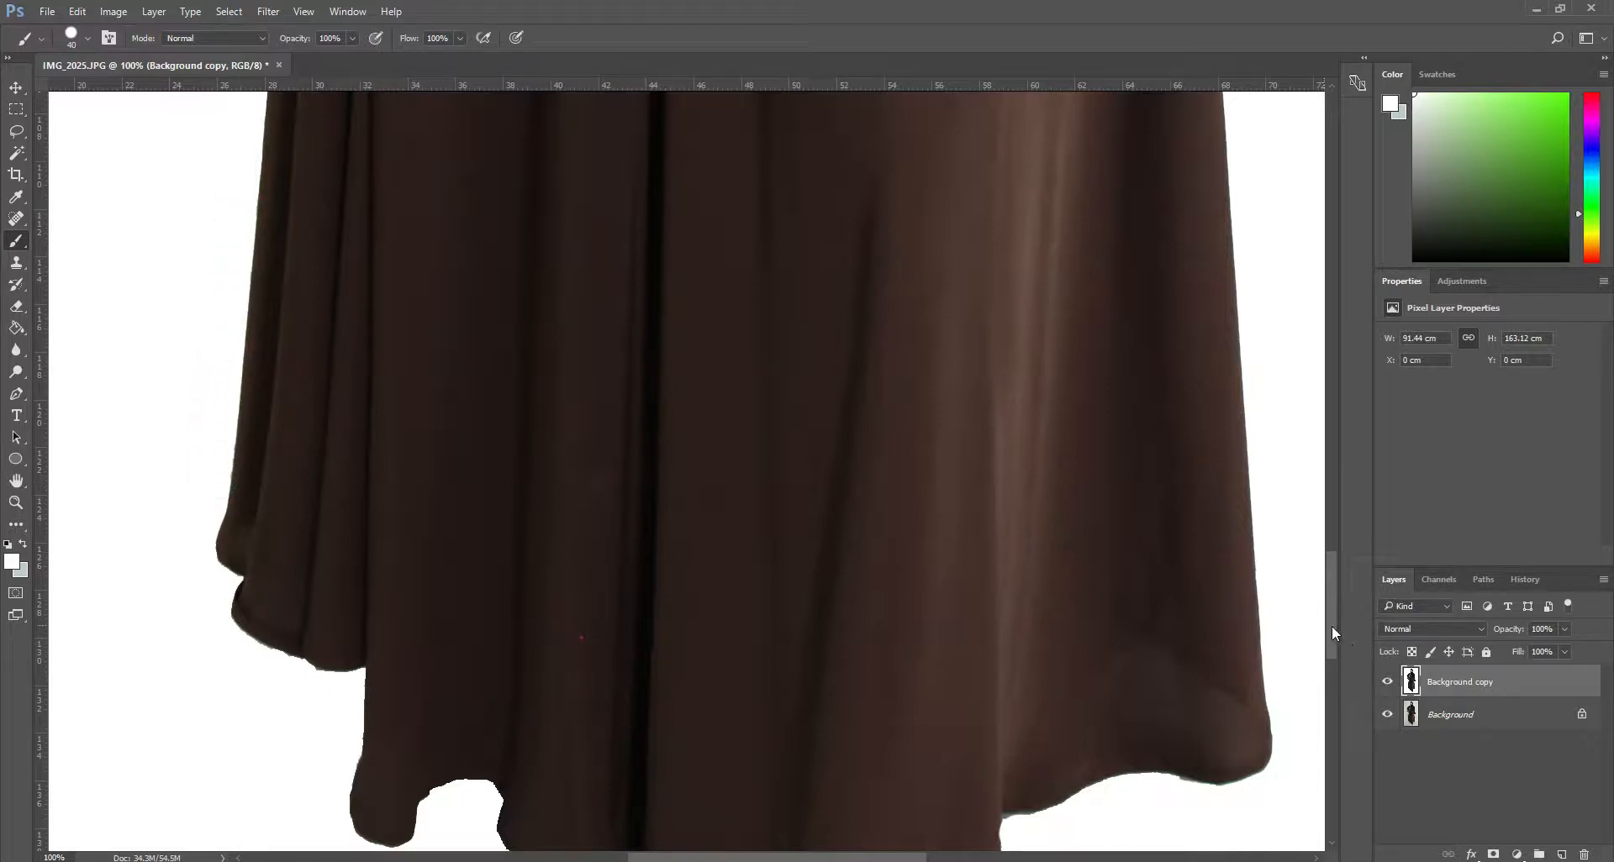
drag(1331, 627, 1331, 491)
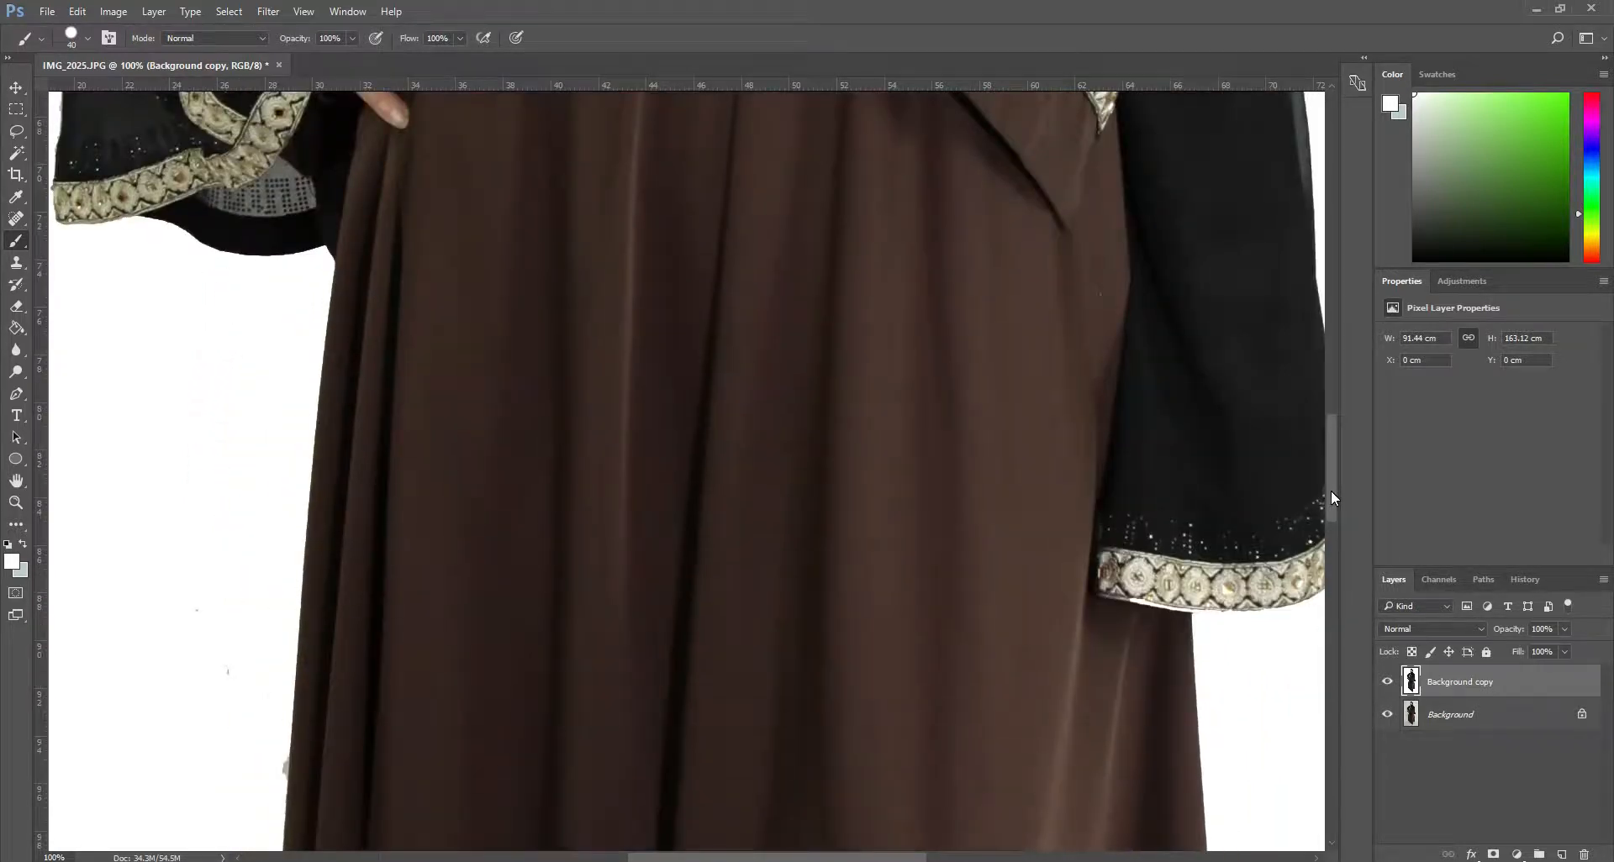
click(272, 769)
click(272, 770)
- Examine the white backdrop around the hanging sleeve and head, and fit the whole photo in view with the Move tool active
drag(782, 857, 824, 857)
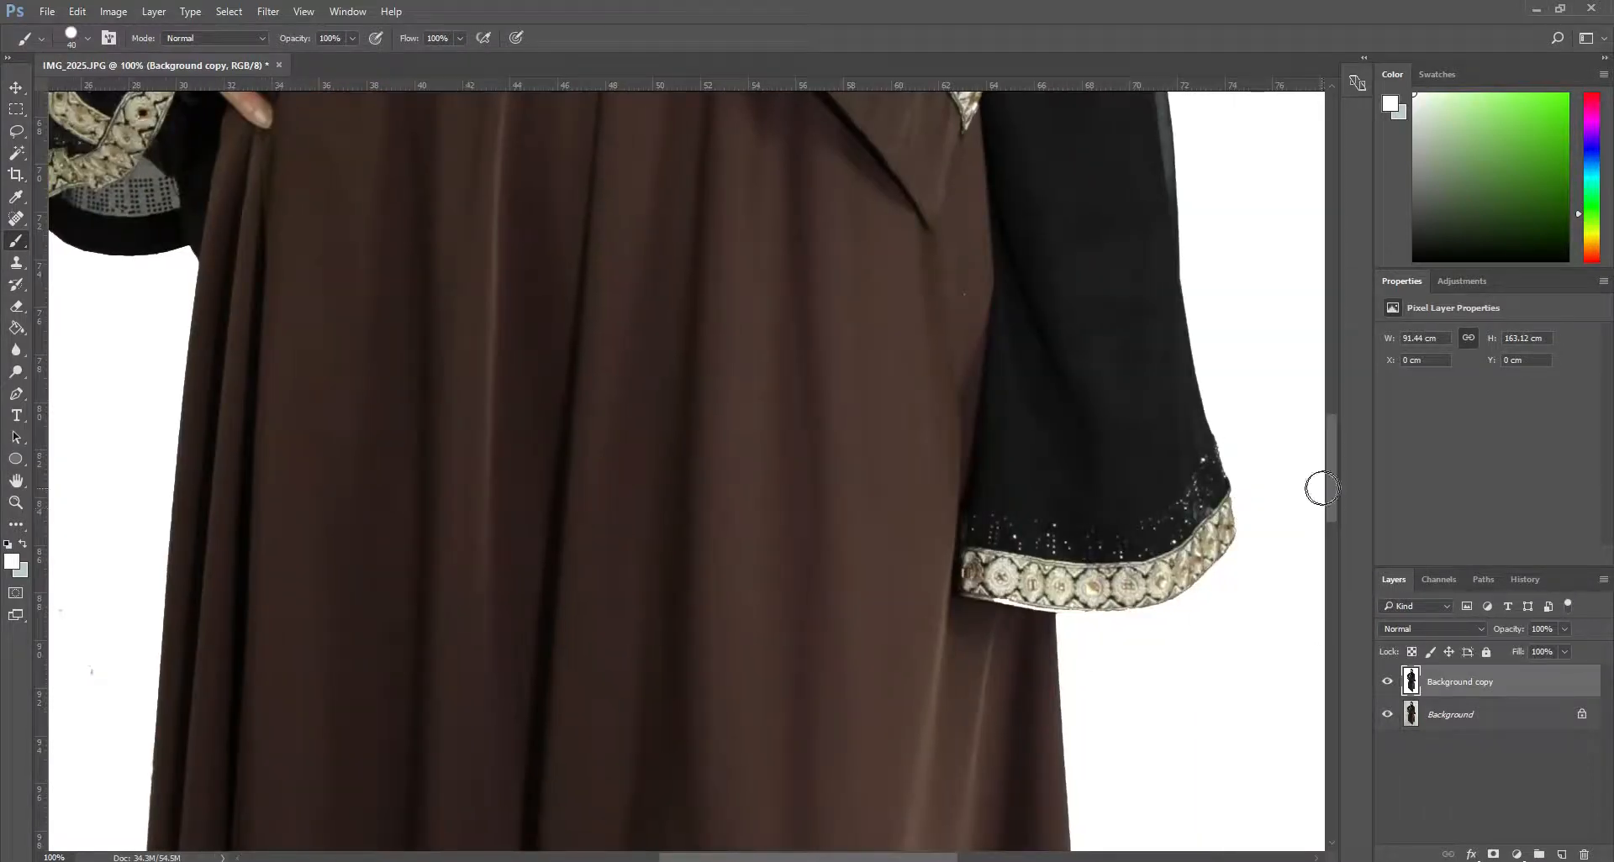
drag(1333, 482, 1320, 232)
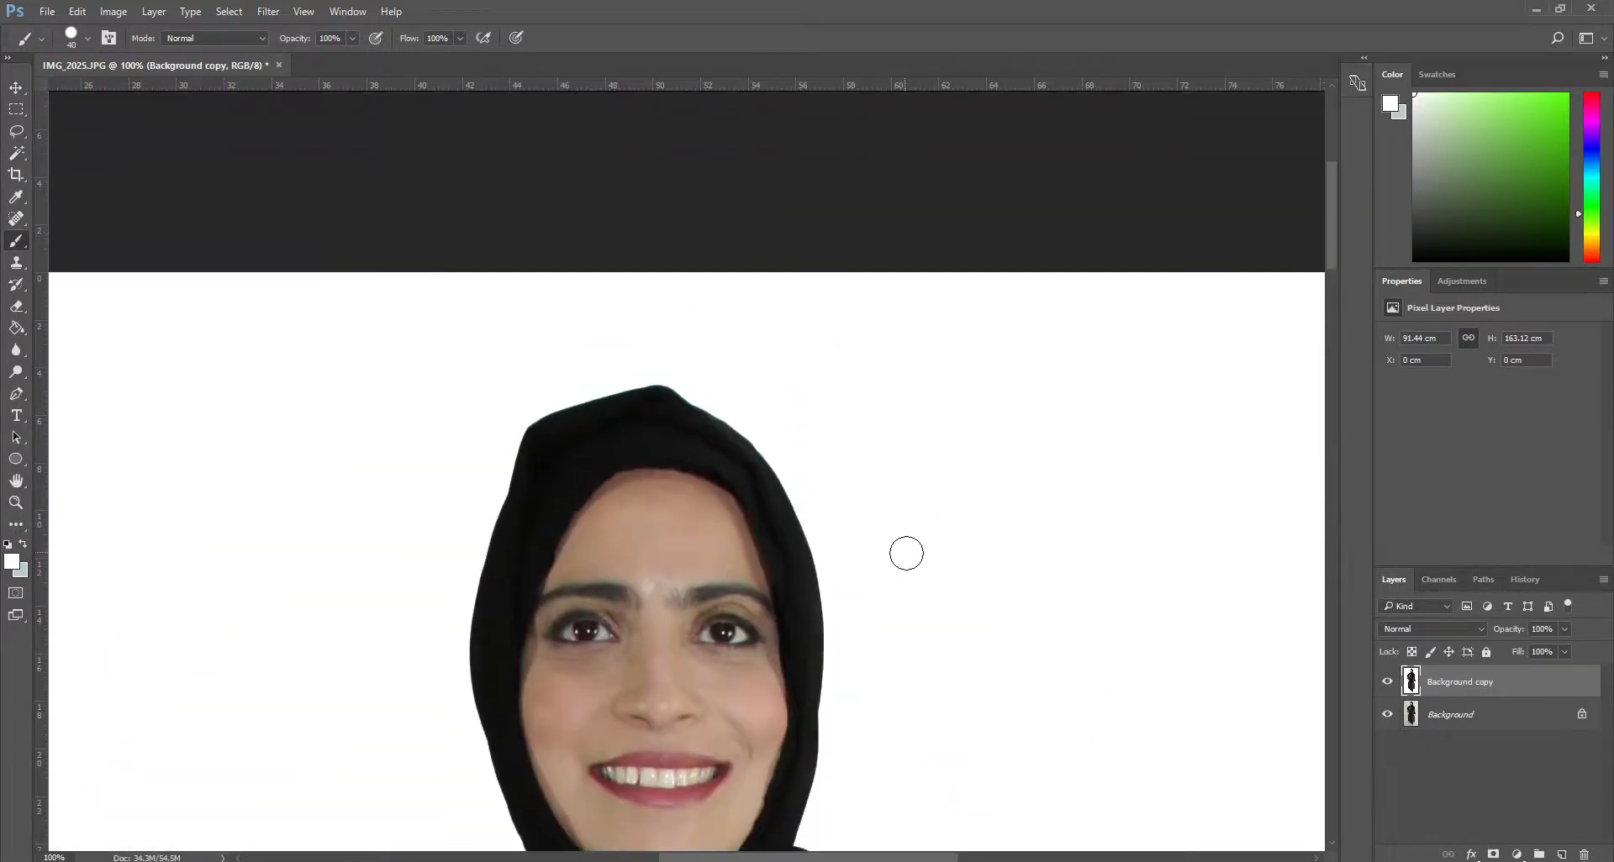
click(16, 88)
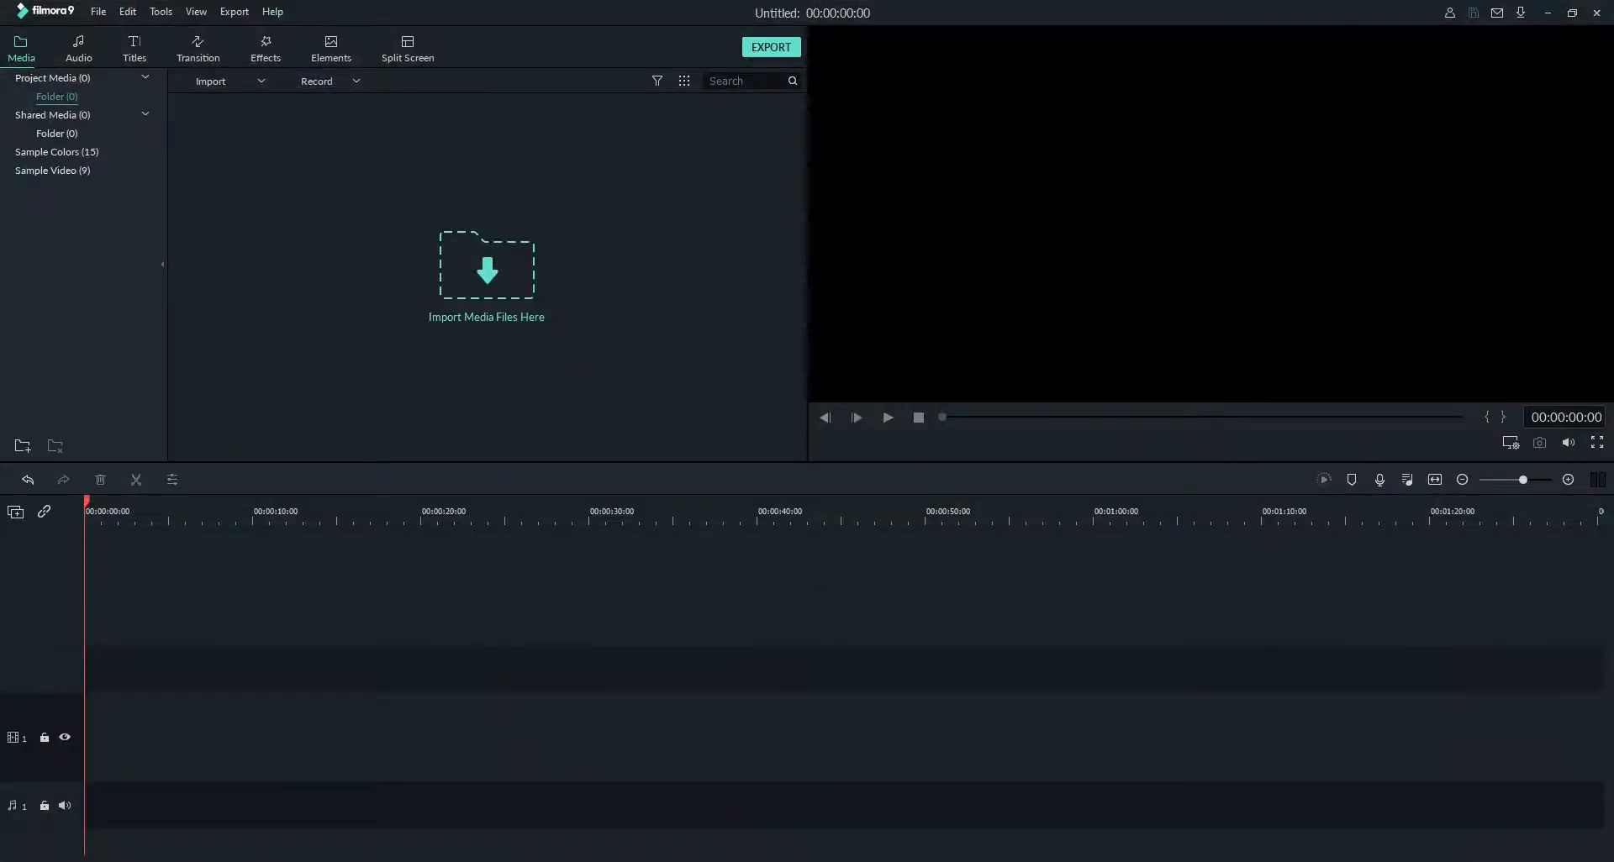
click(1547, 12)
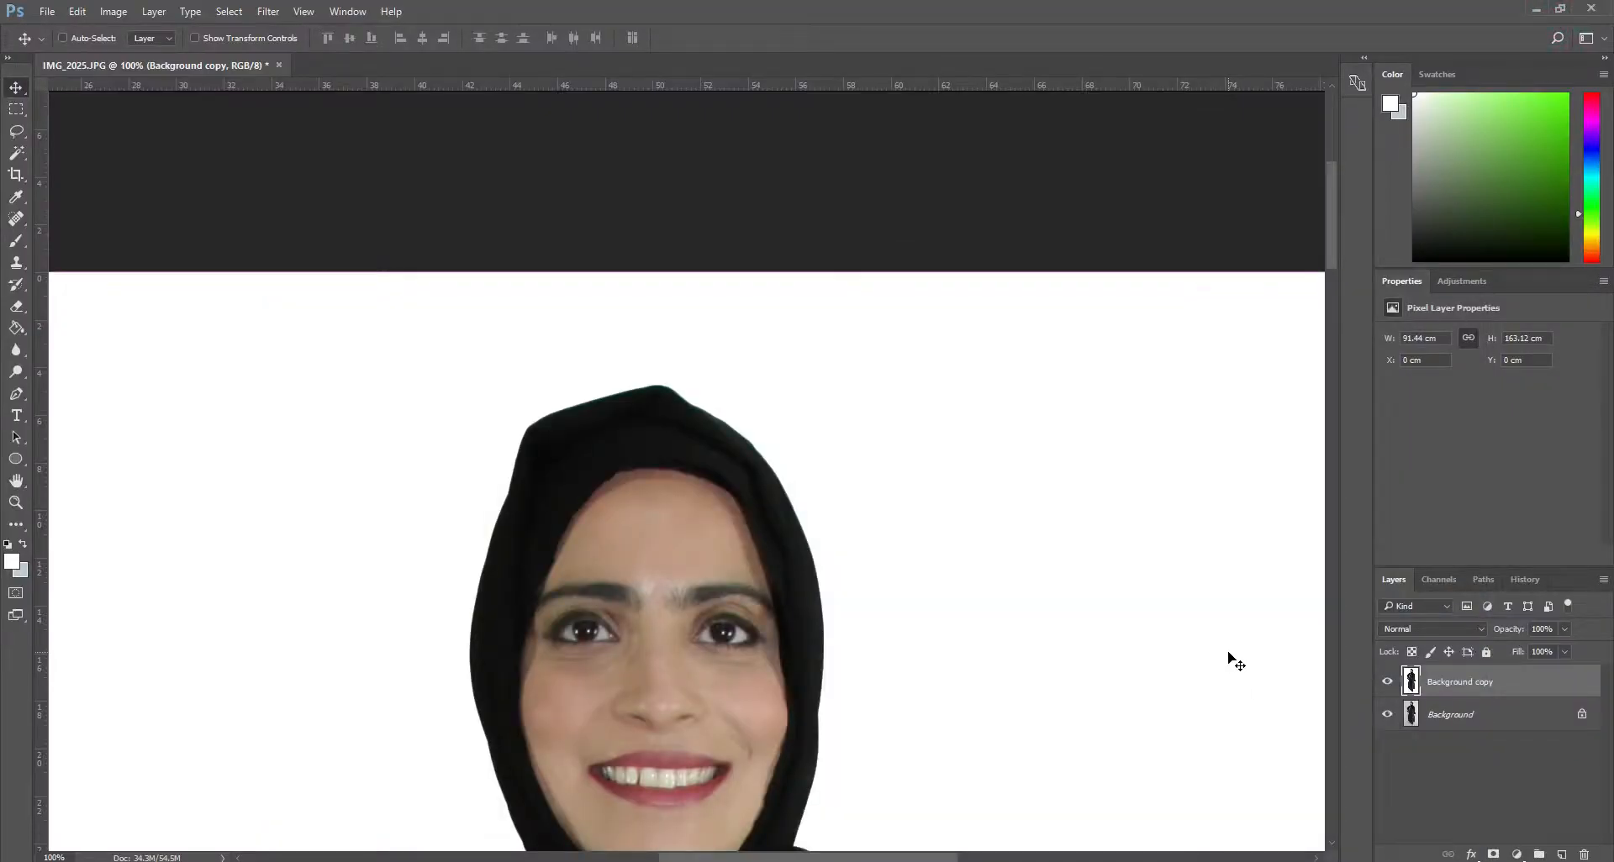
key(ctrl+0)
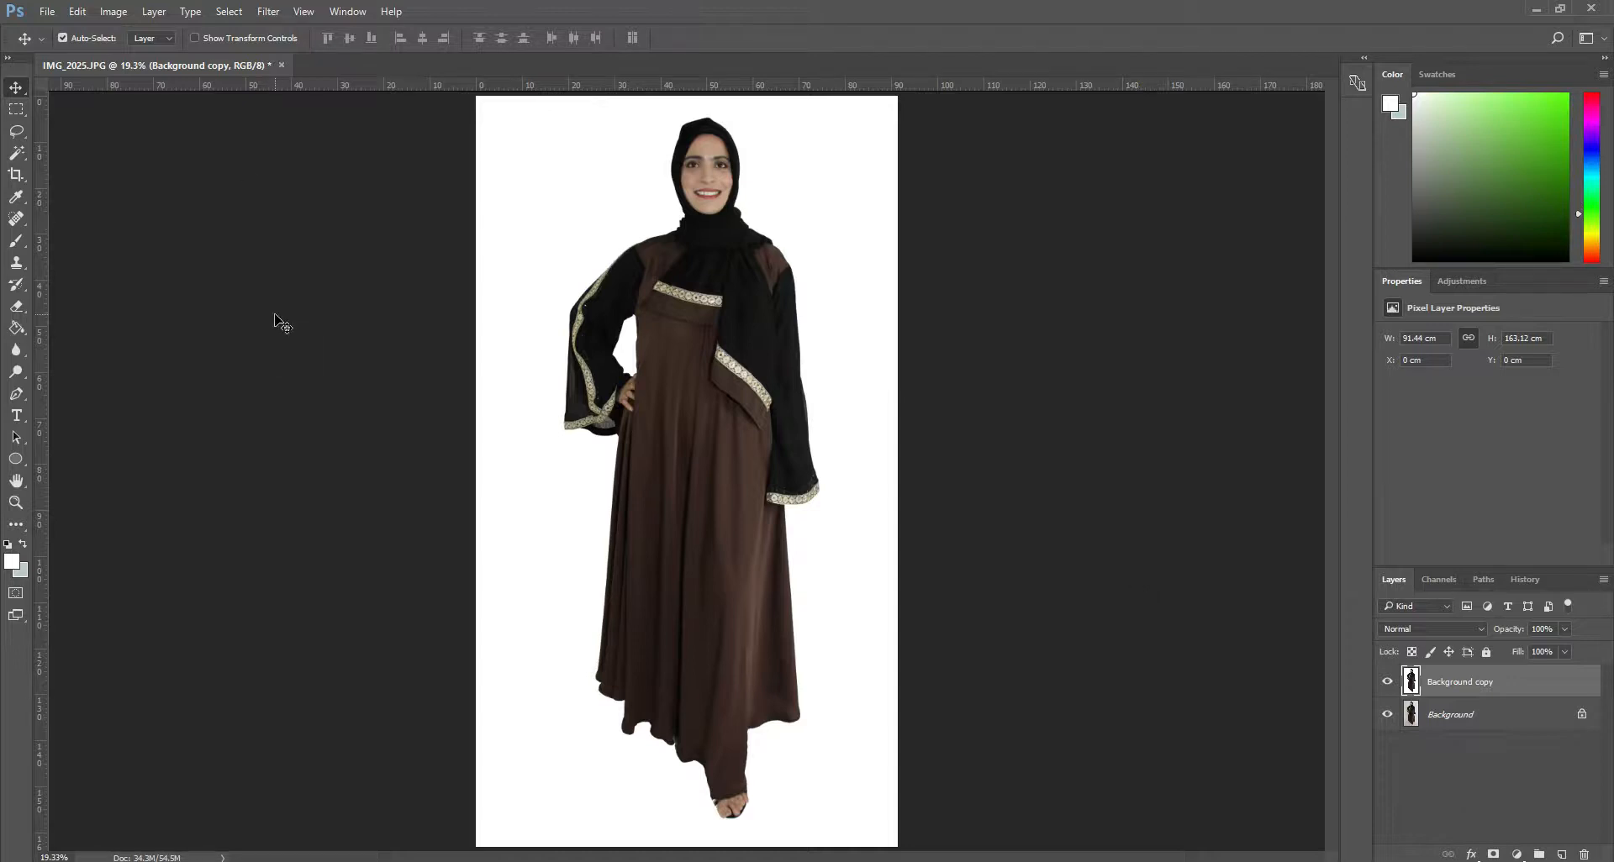
- Brighten the Background copy layer with Levels, setting the RGB input levels to 8, 1.12 and 203
key(ctrl+l)
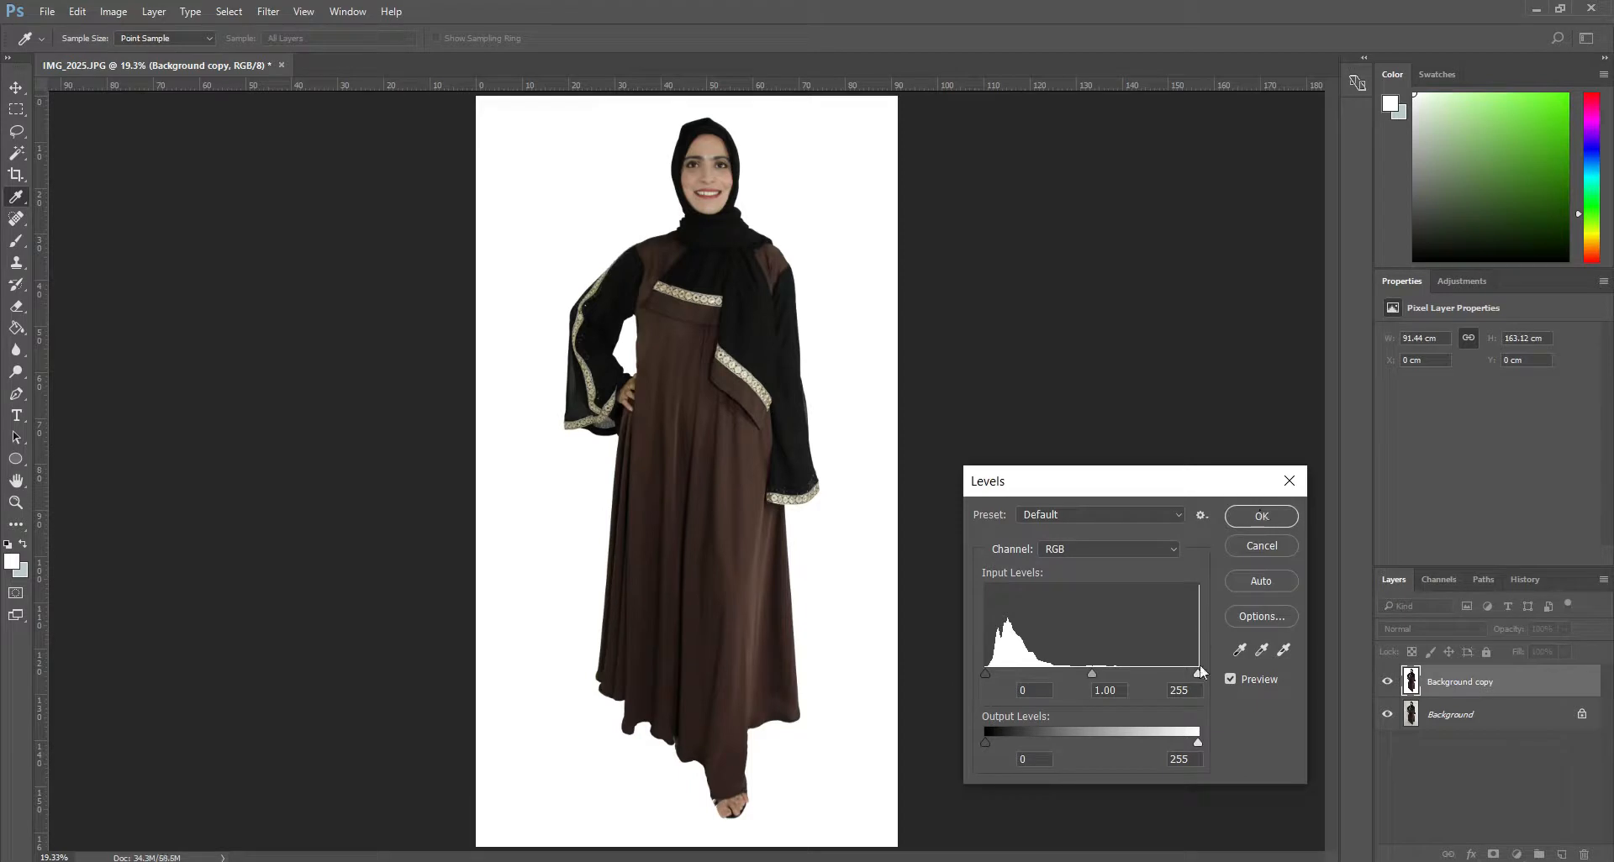
drag(1198, 671, 990, 672)
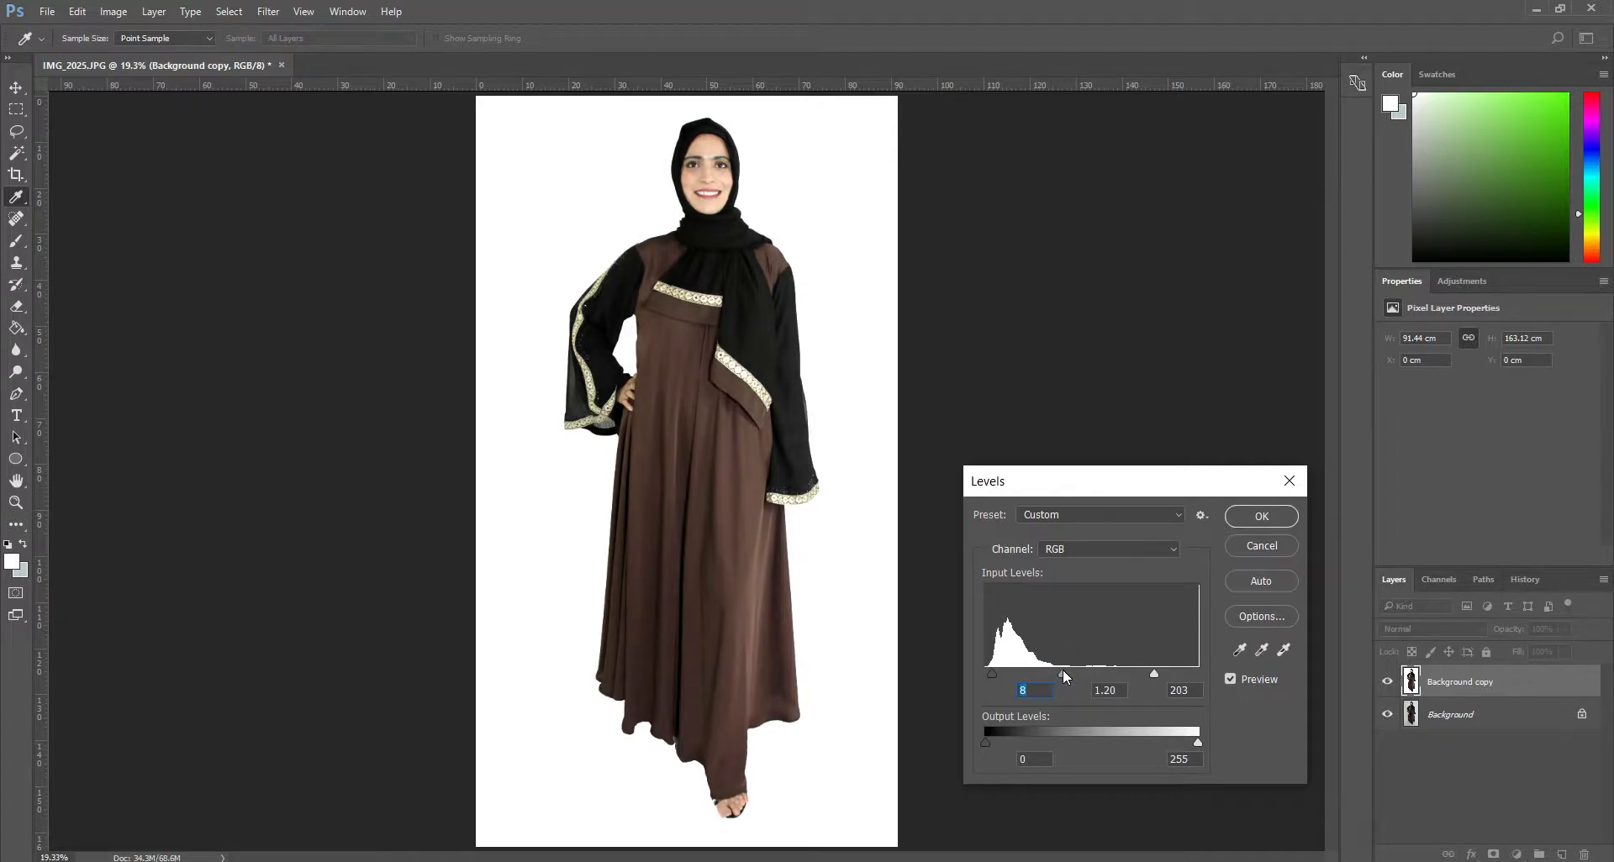
drag(1066, 672, 1067, 672)
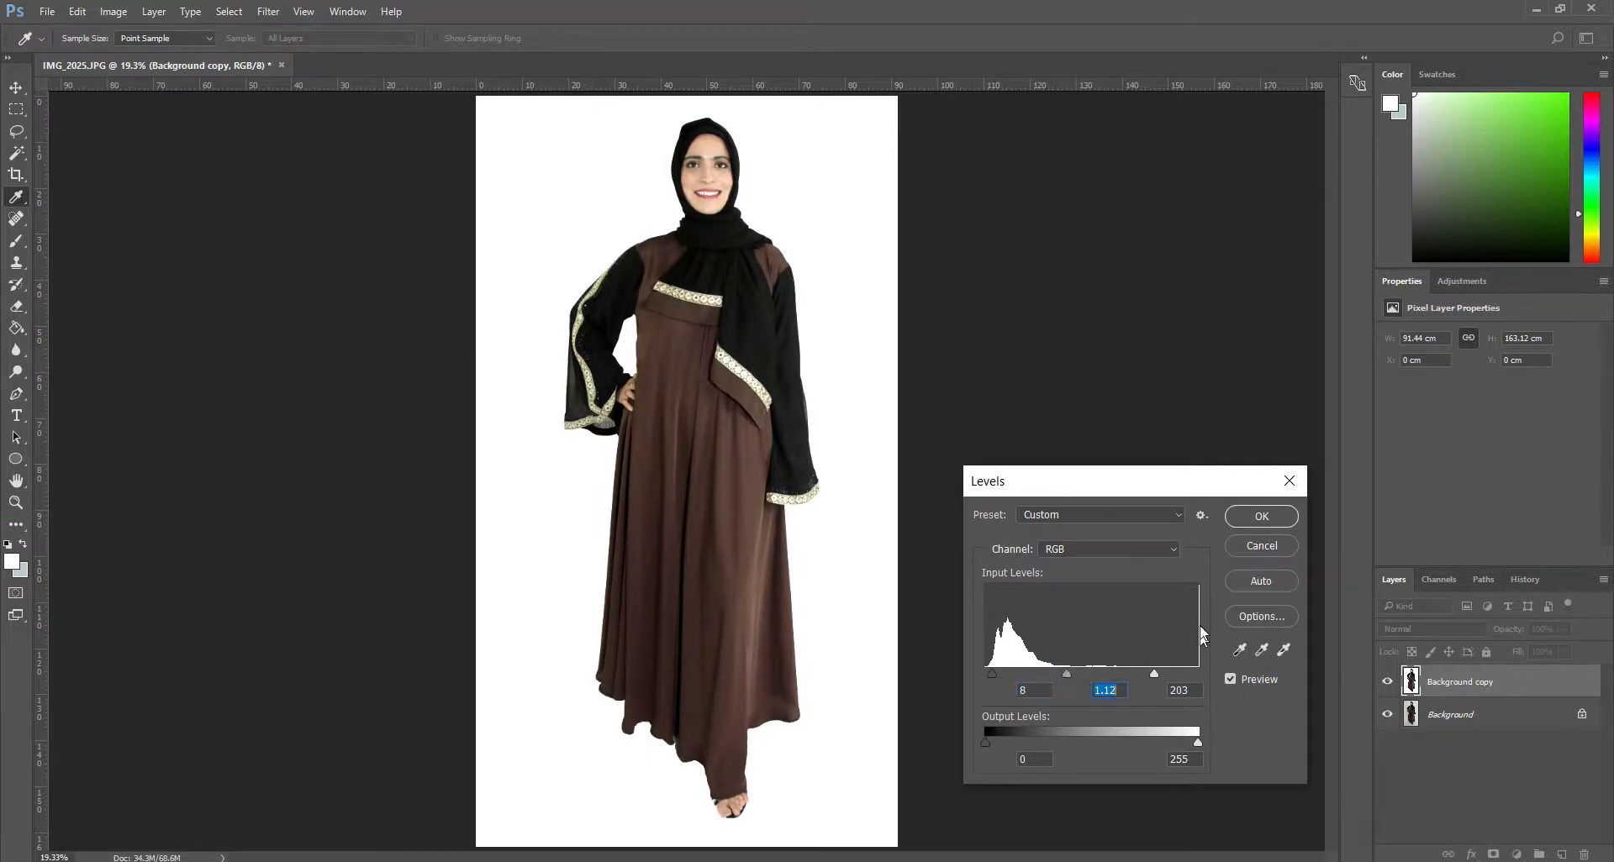
click(1250, 519)
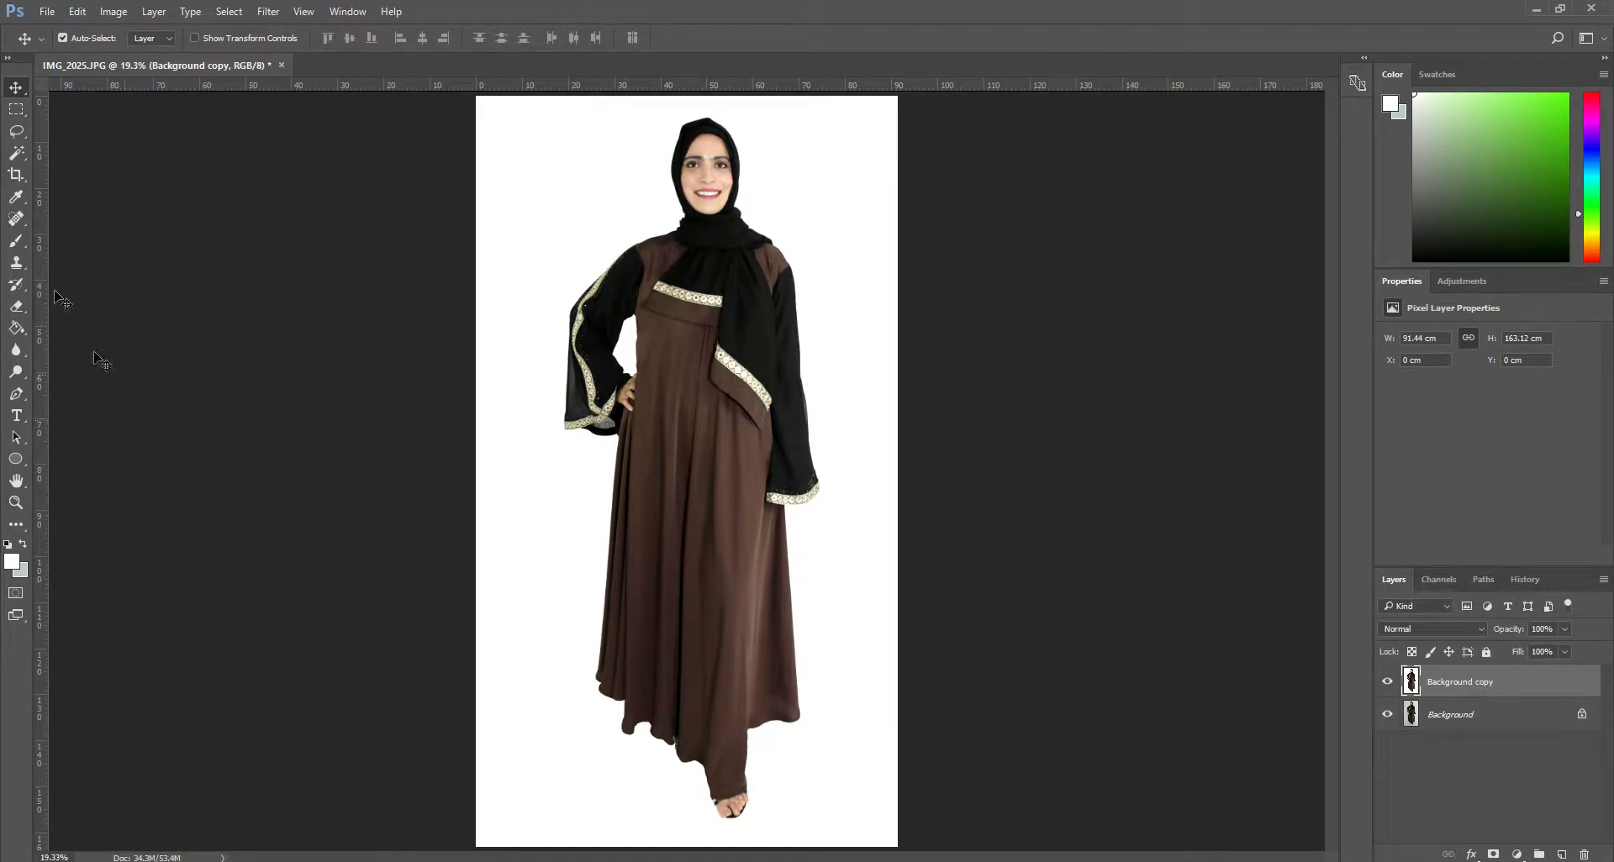
- Activate the Dodge tool and set it up with a soft round brush of 600 px
click(16, 372)
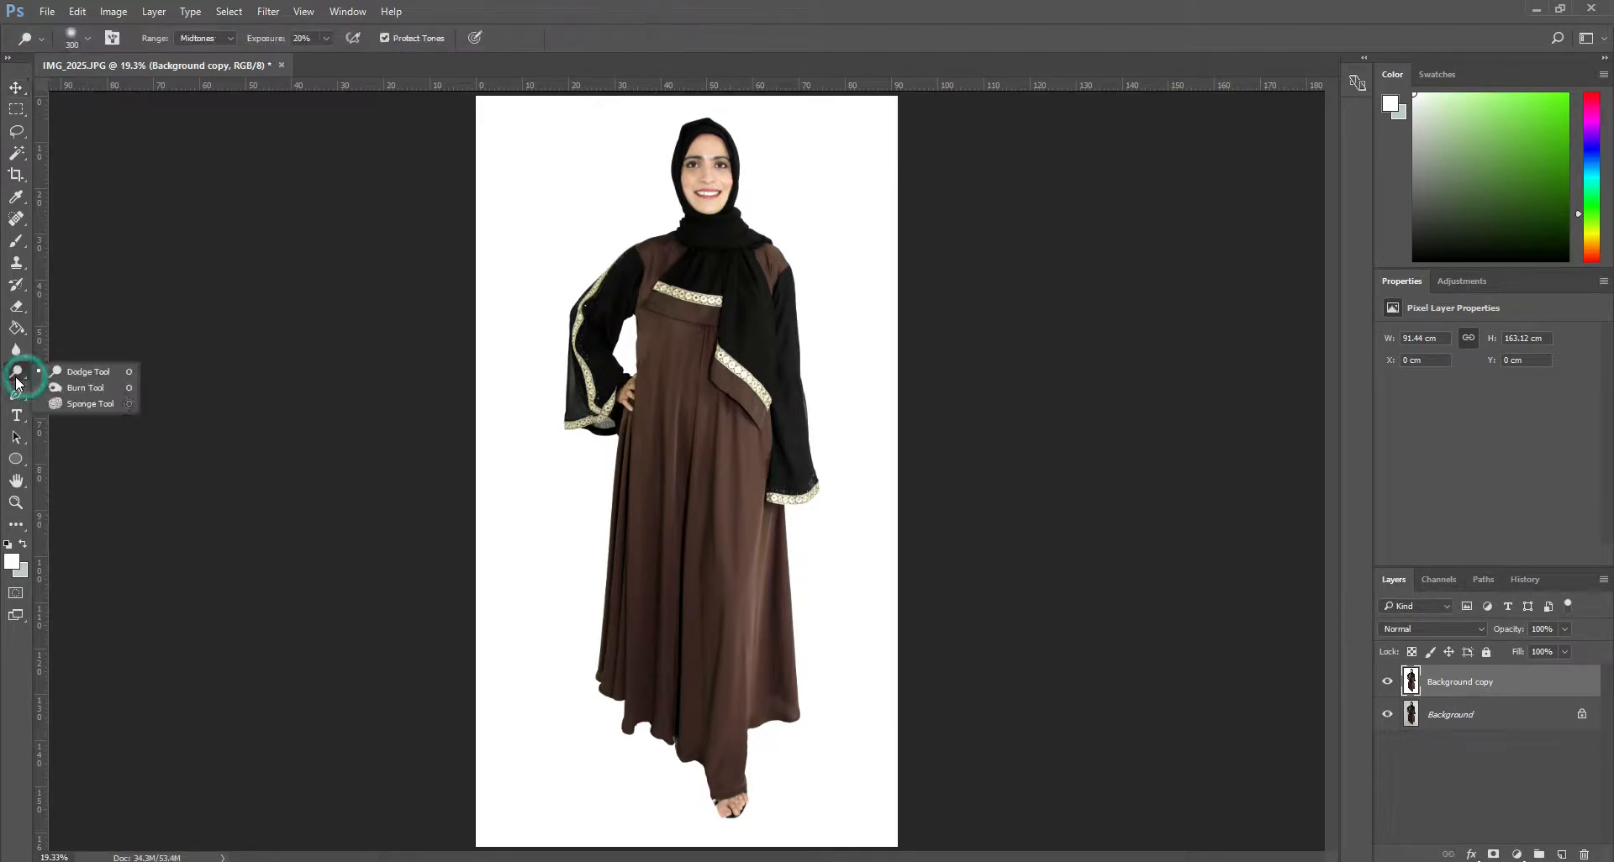
click(99, 373)
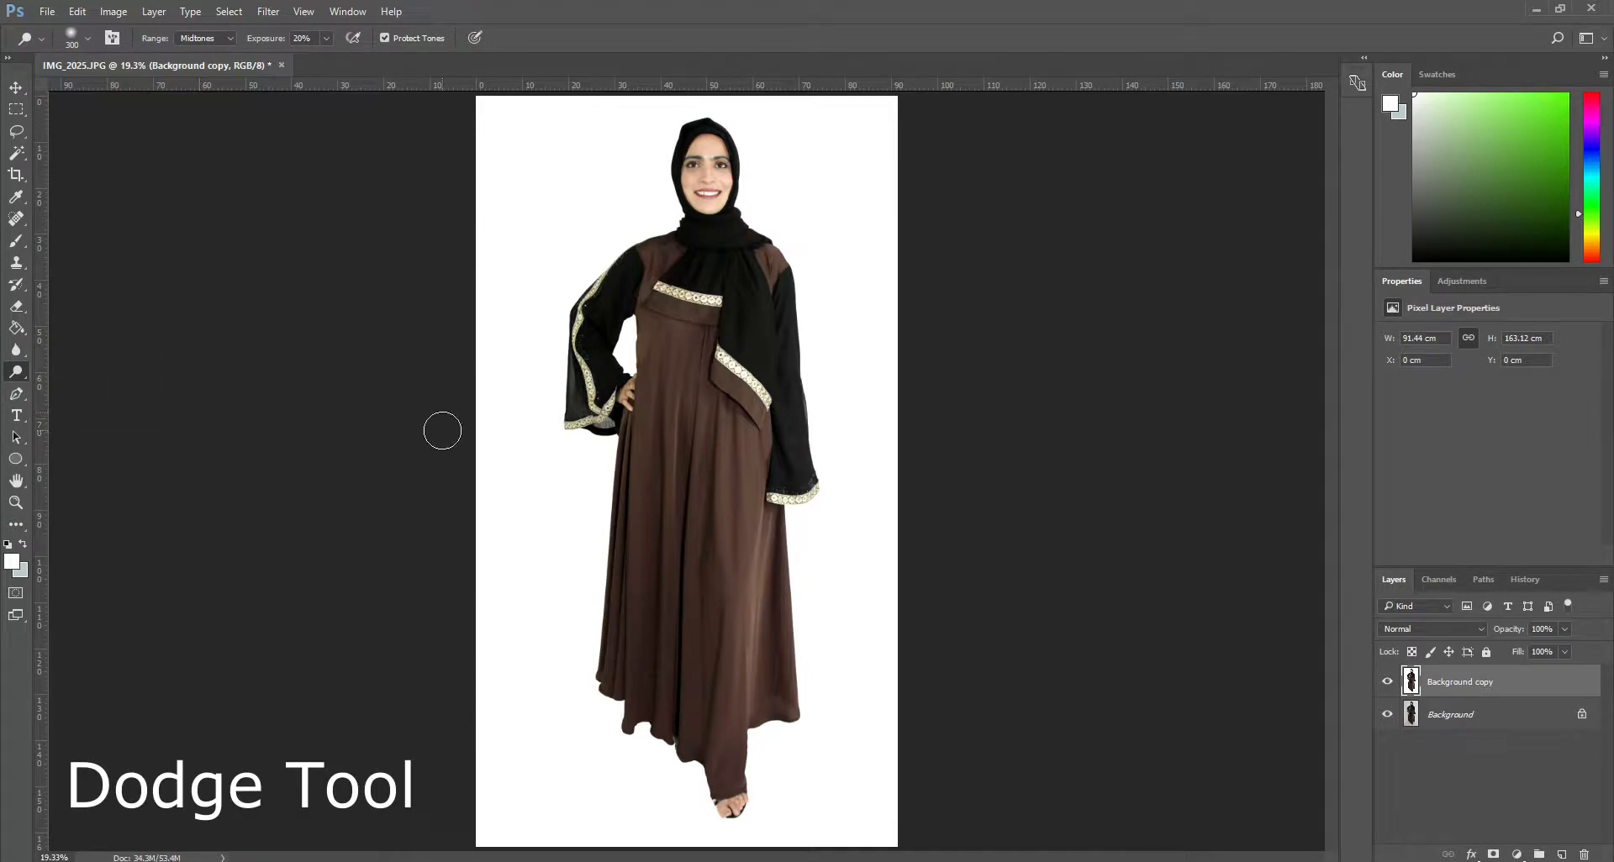
key(bracketright)
key(bracketright)
key(bracketright)
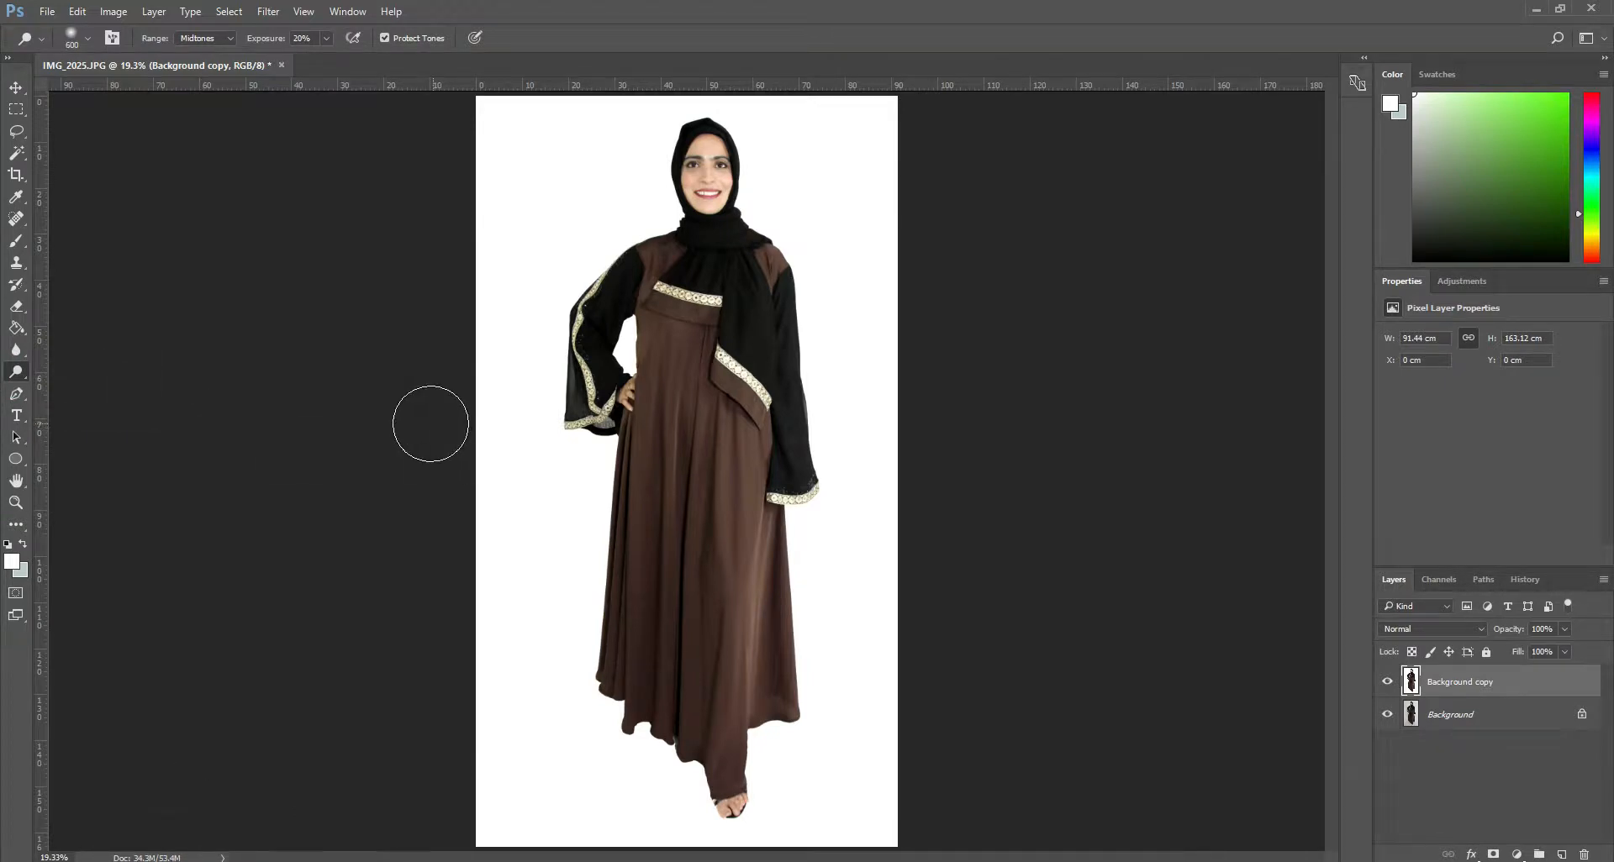
click(87, 38)
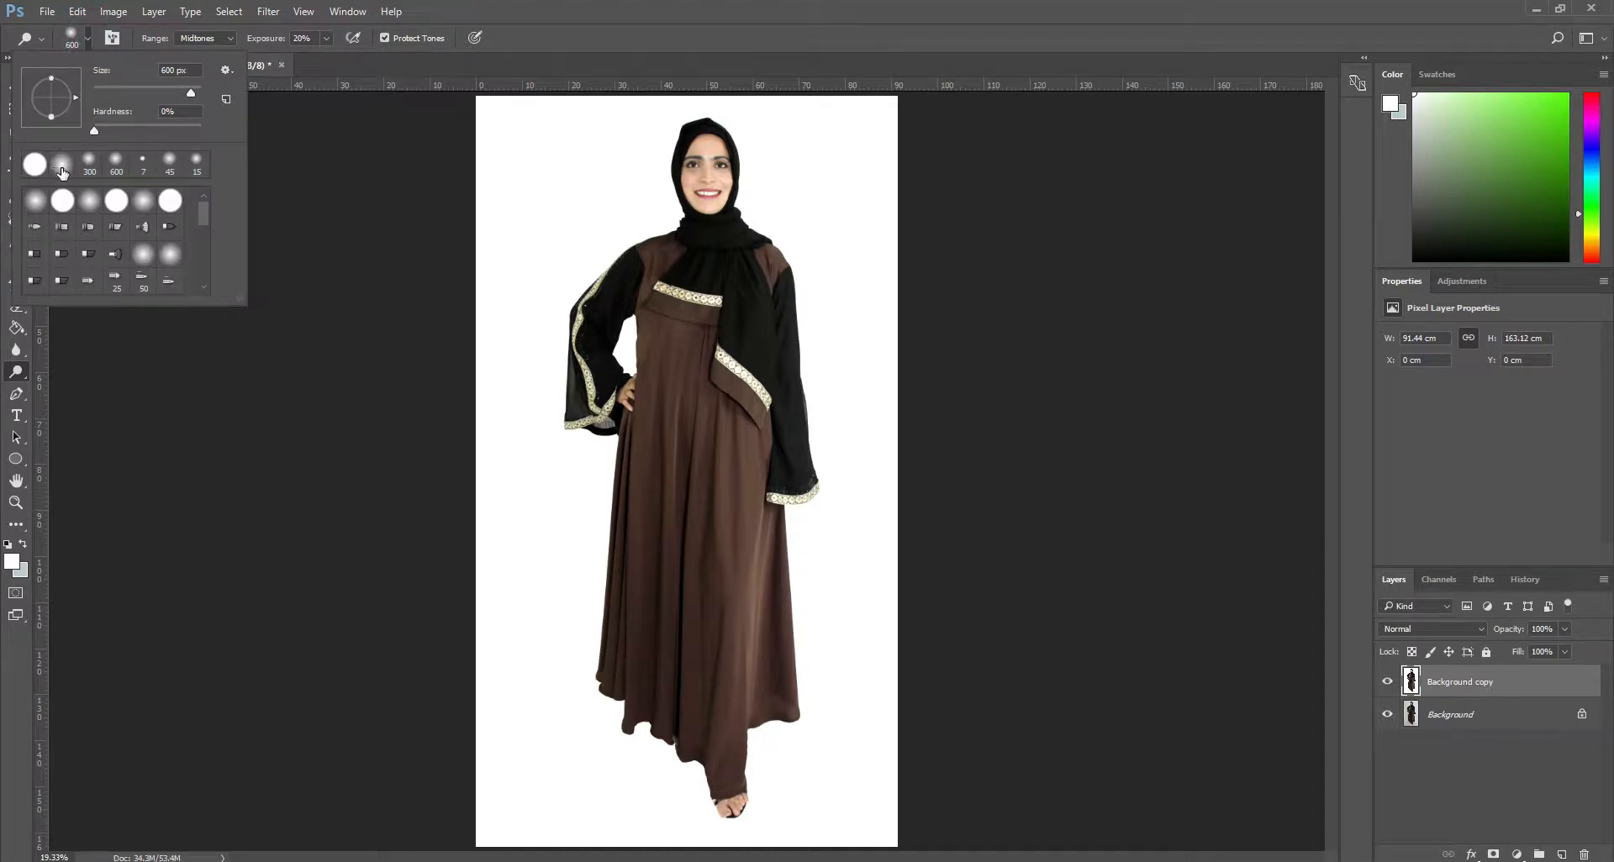
click(63, 174)
click(89, 43)
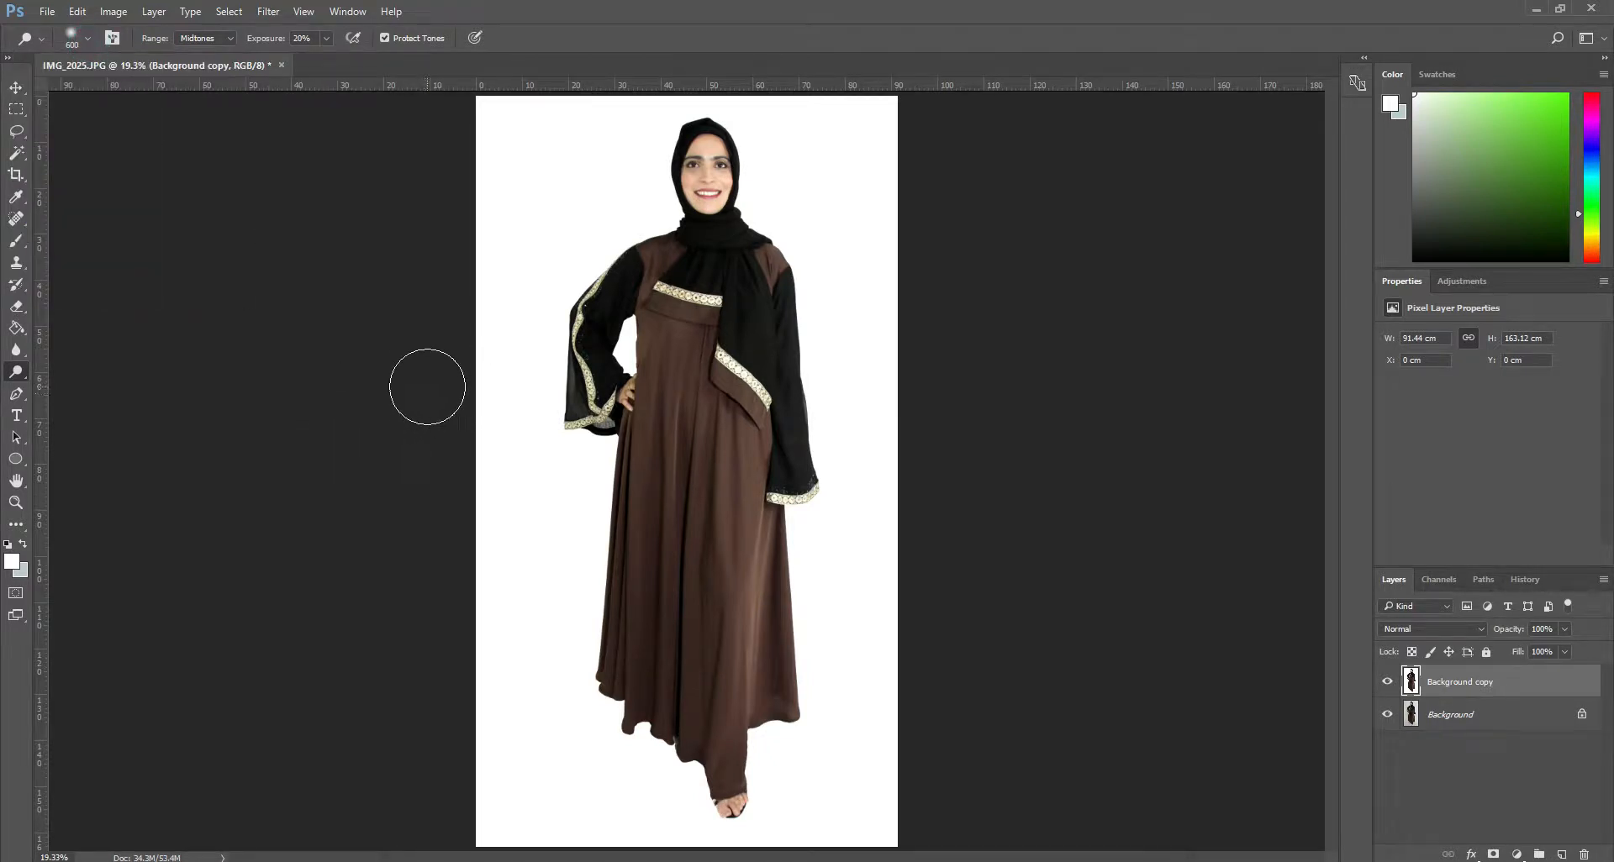
- Lighten the model's foot with a smaller Dodge brush, and return to the Move tool
key(bracketleft)
key(bracketleft)
key(bracketleft)
key(bracketleft)
click(732, 811)
click(16, 89)
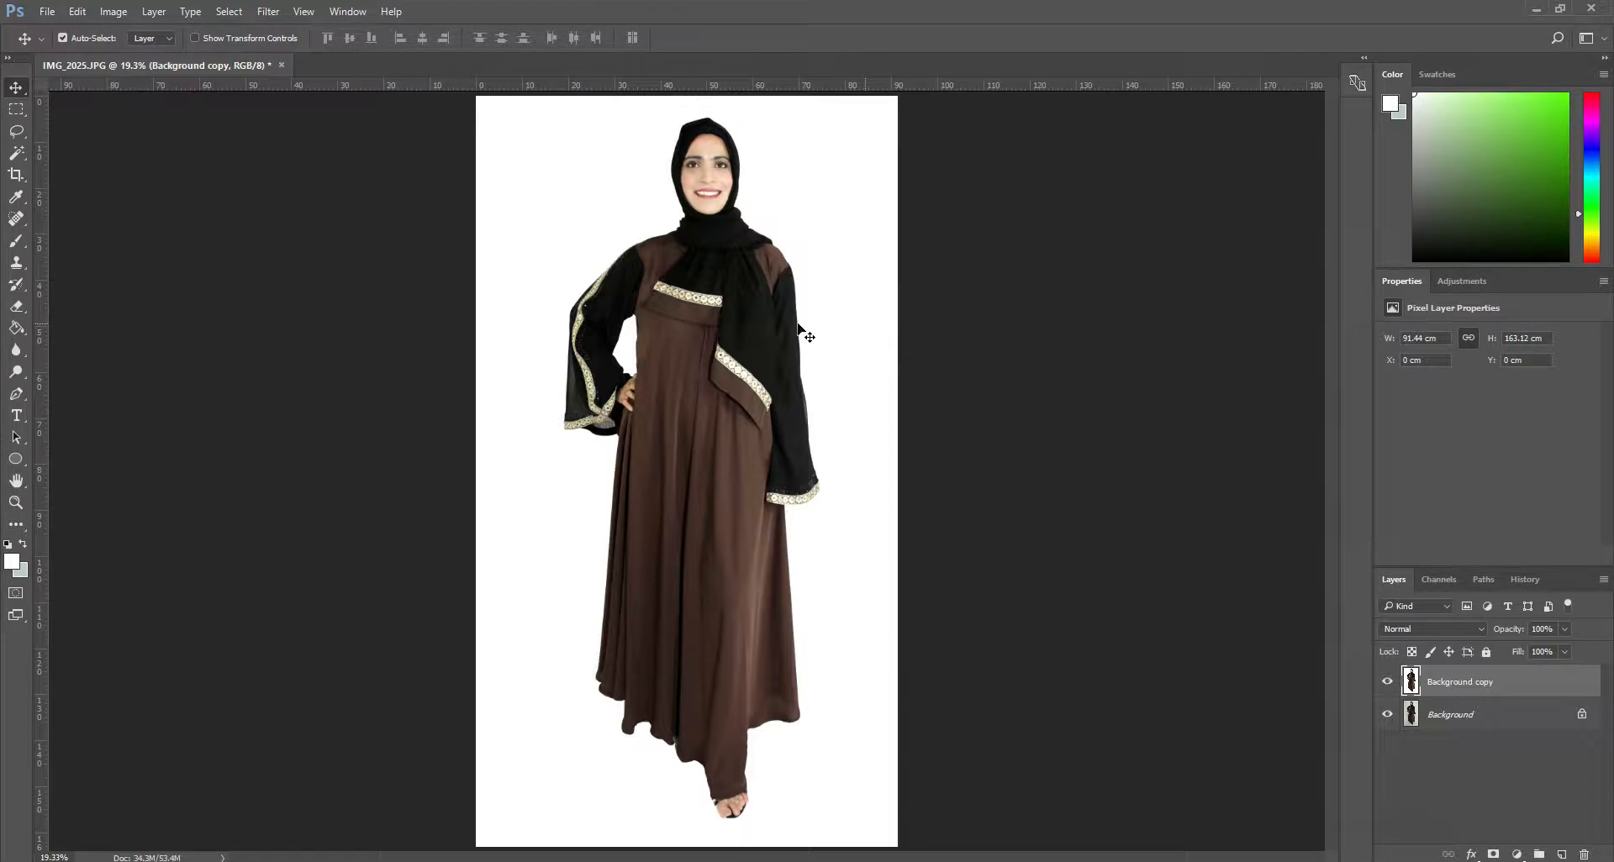
click(47, 11)
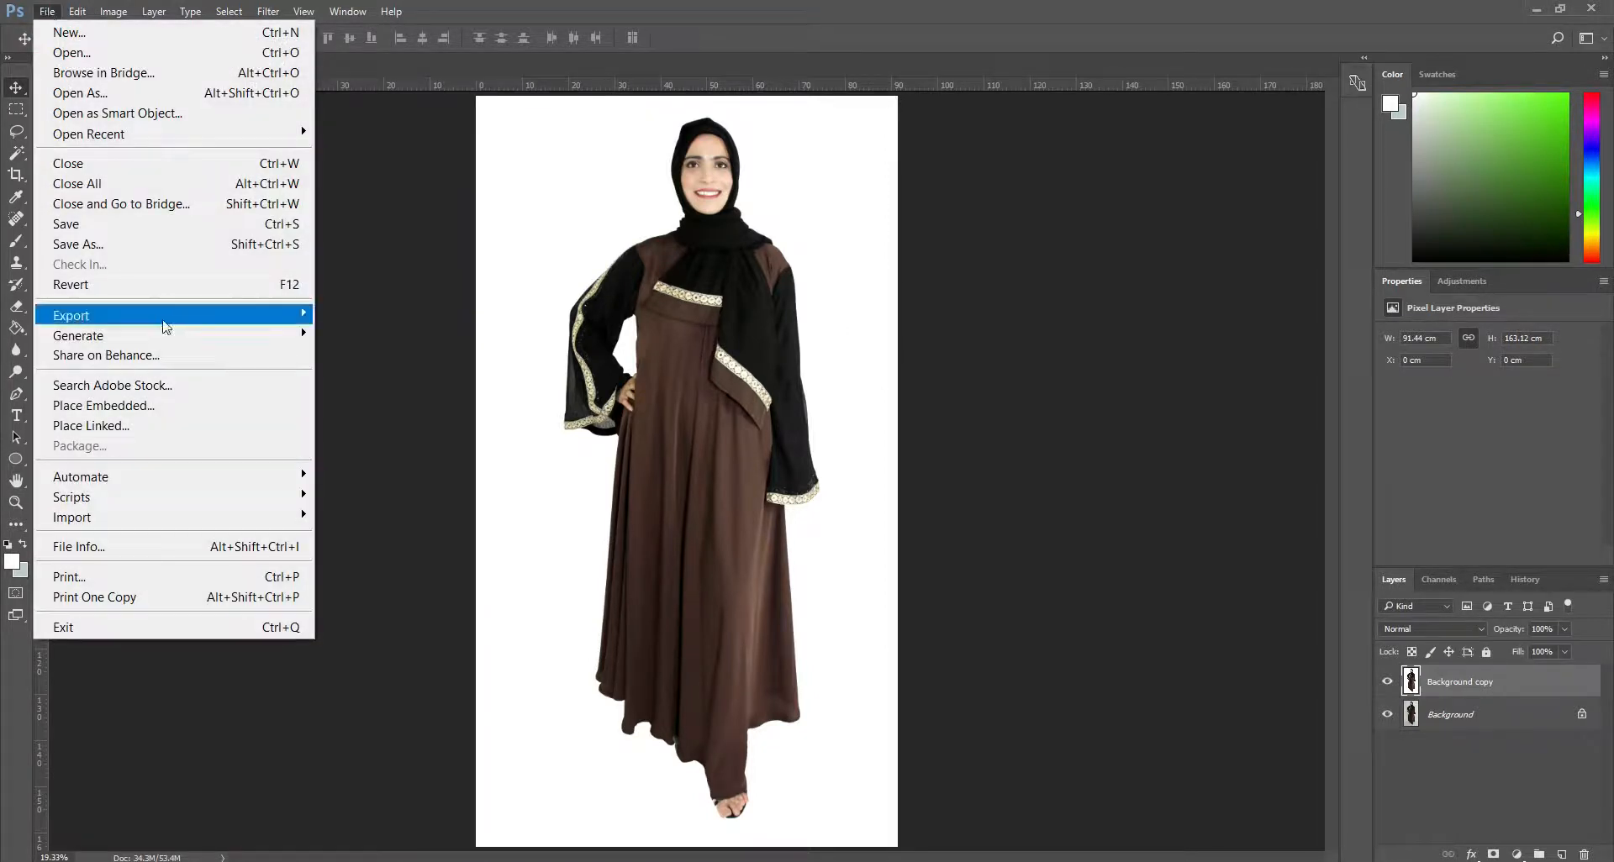
mouse_move(238, 326)
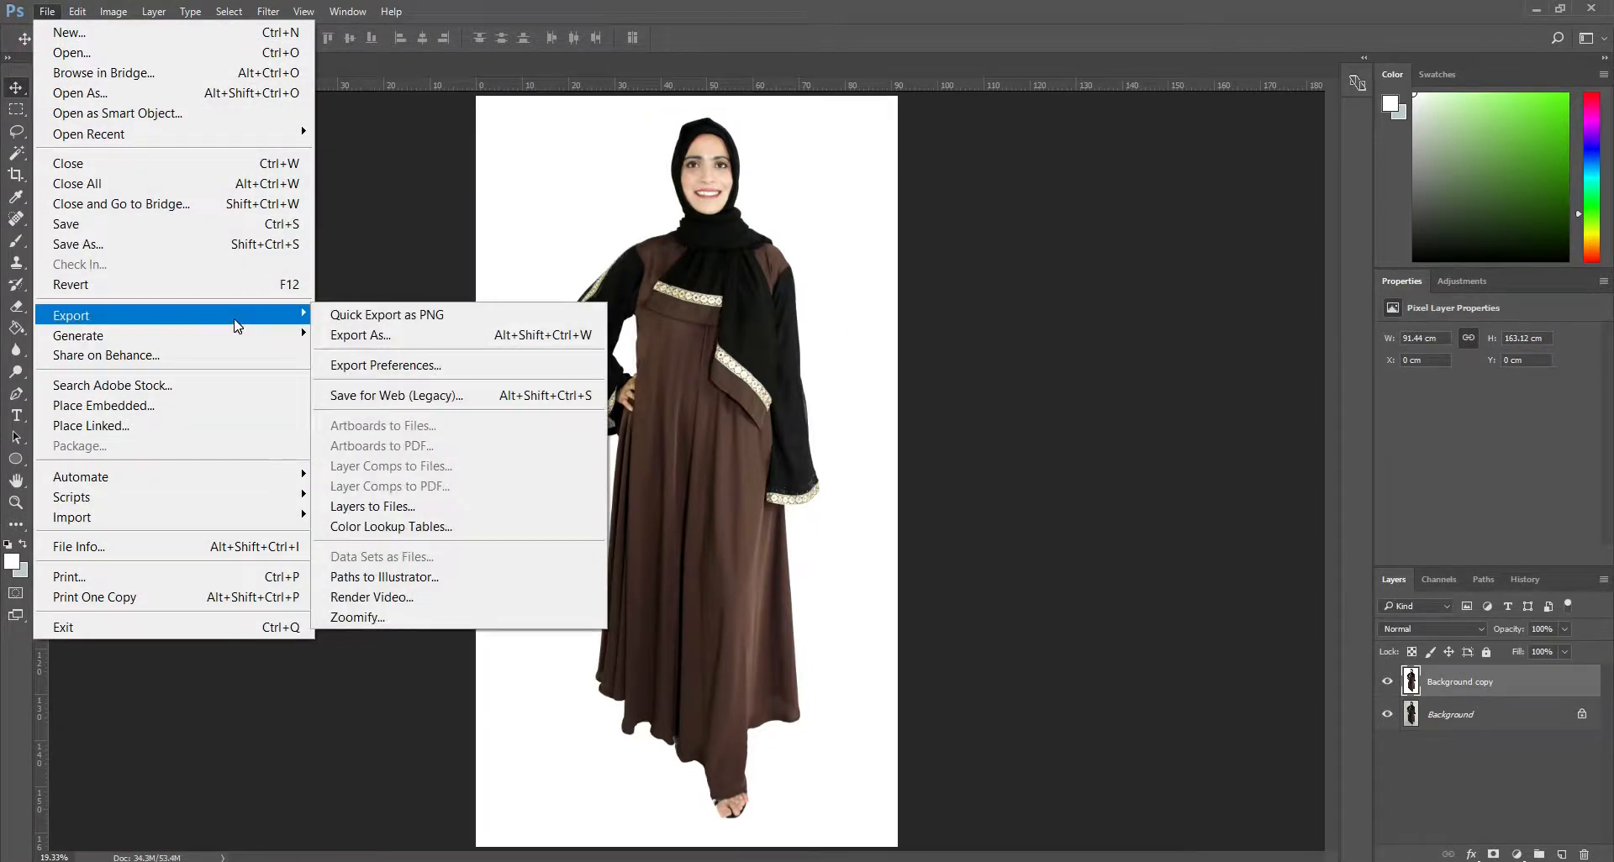
click(416, 337)
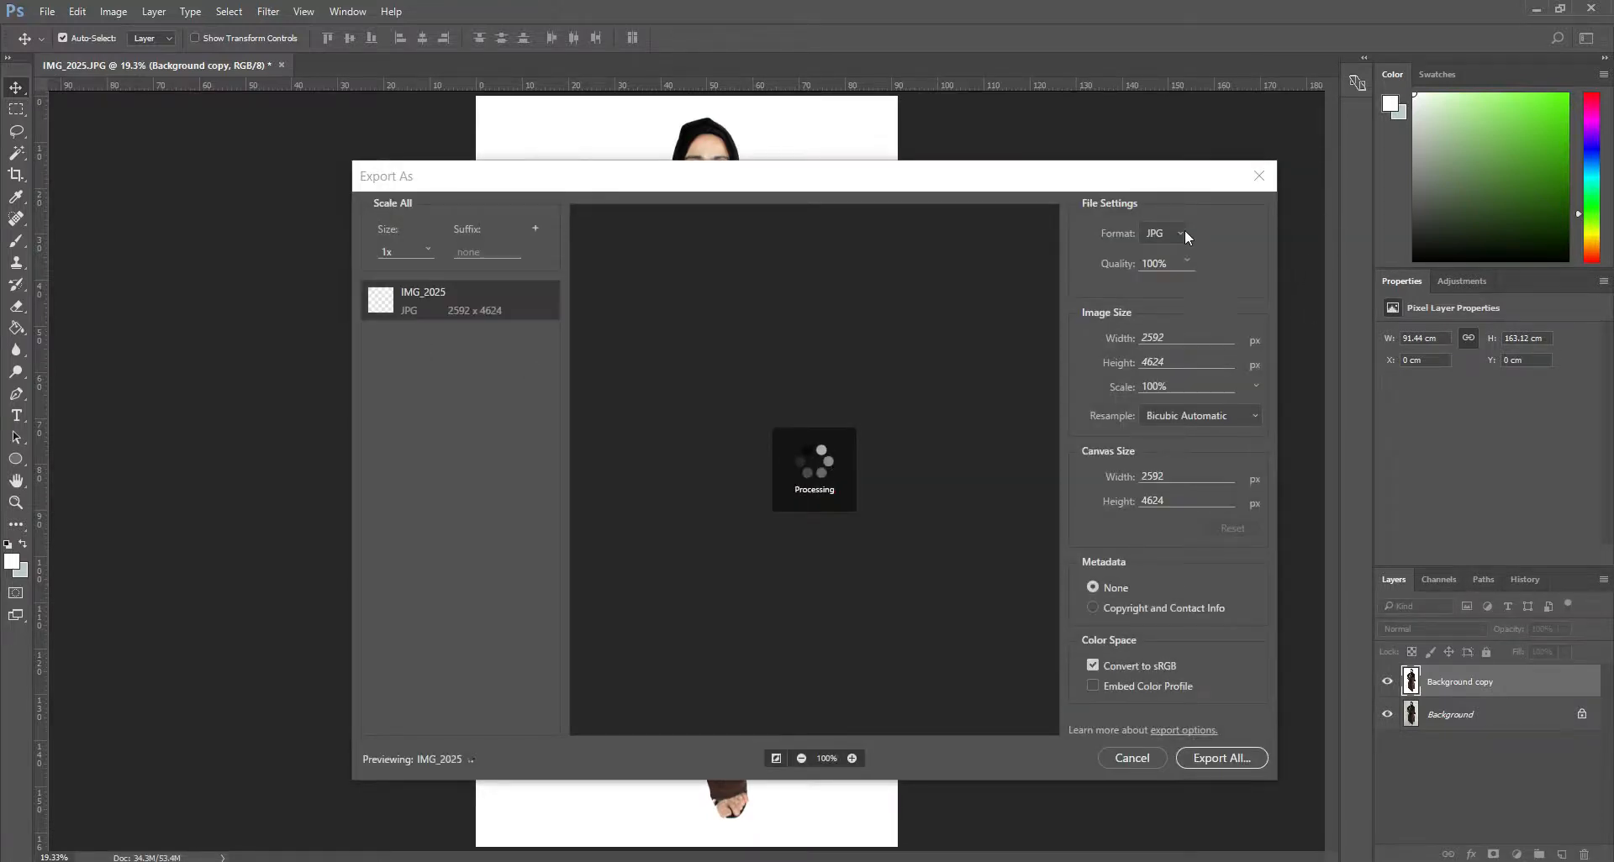
click(1177, 231)
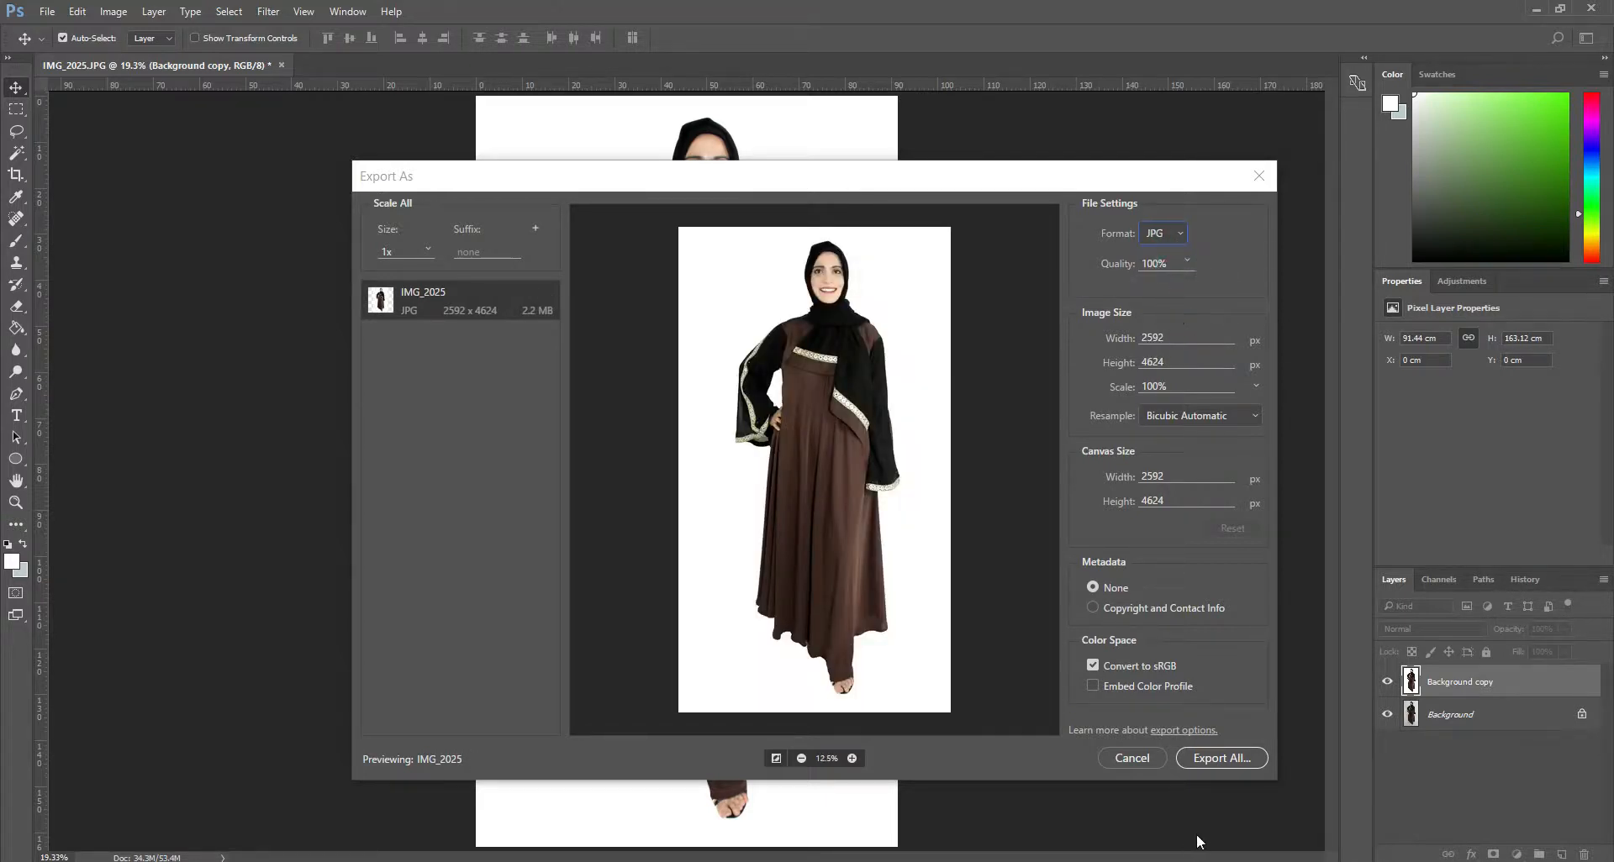
click(1141, 756)
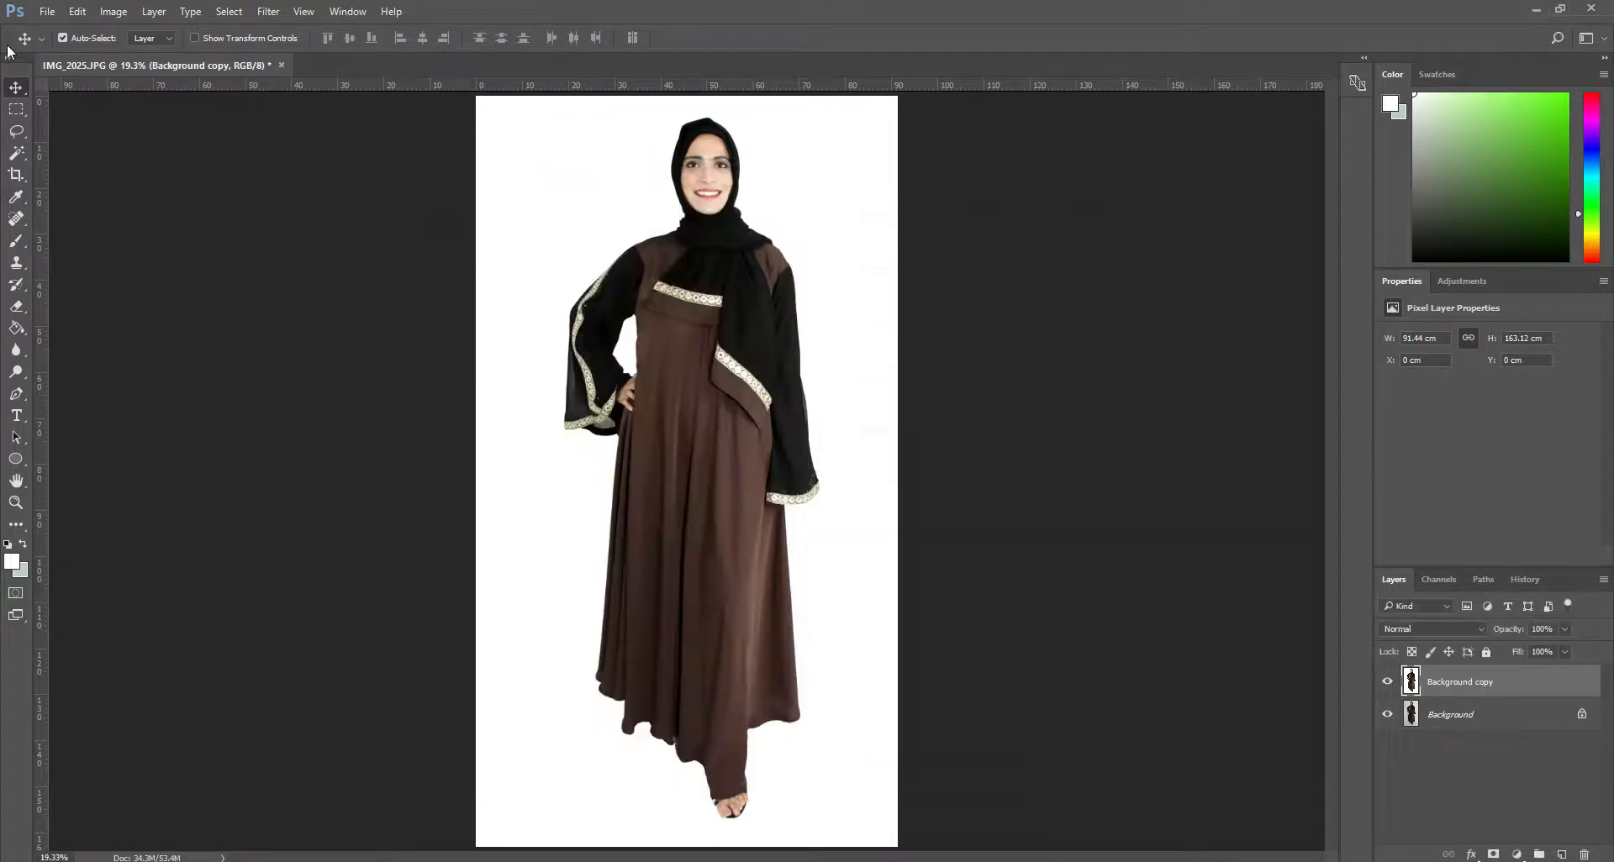
click(52, 8)
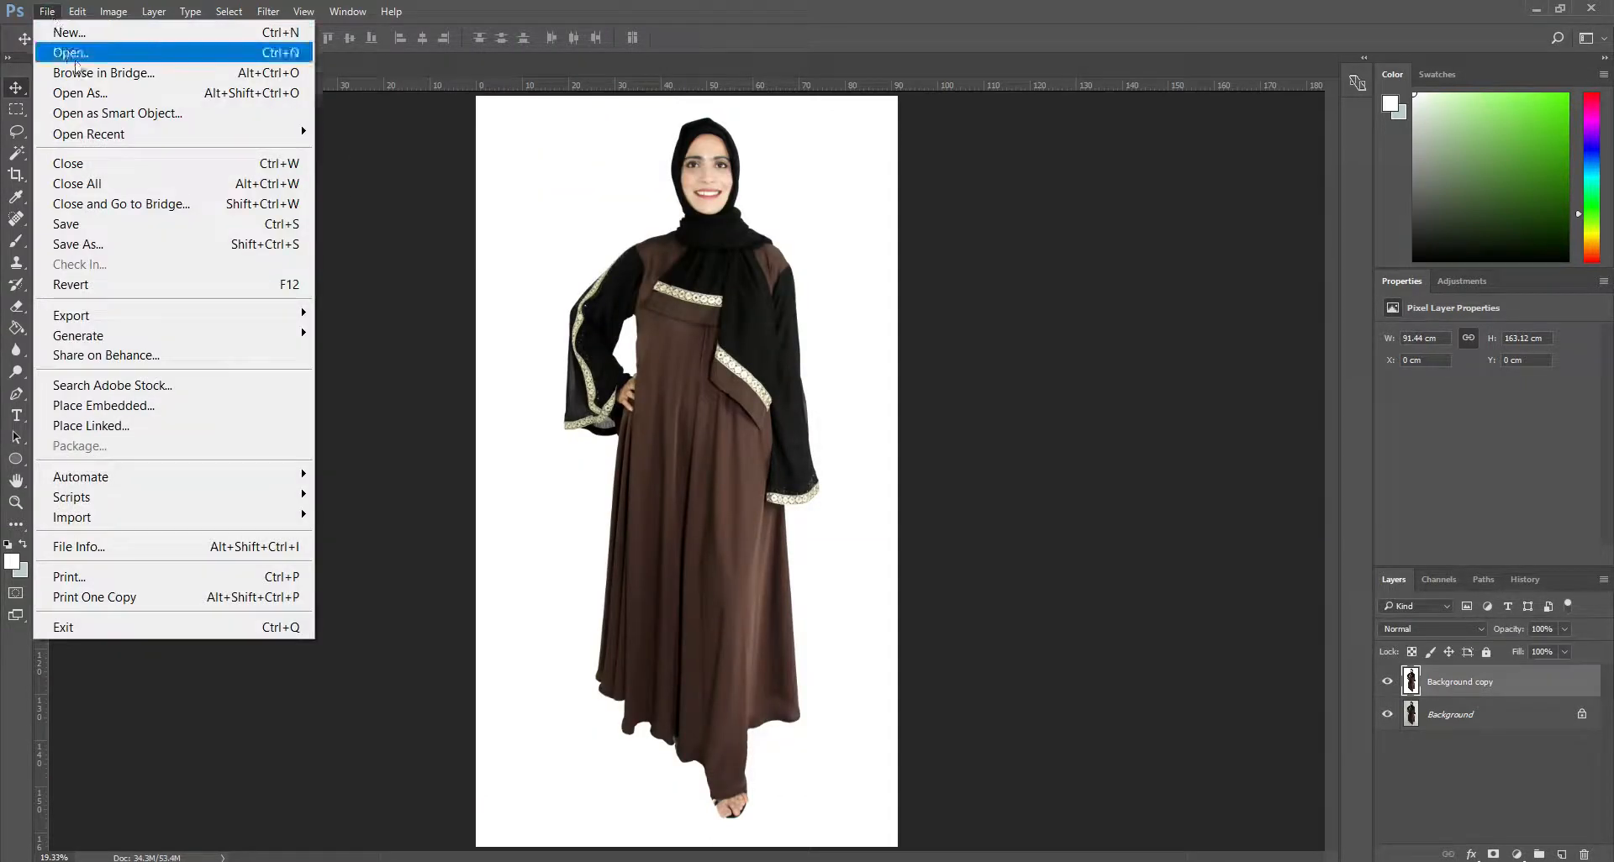
click(134, 244)
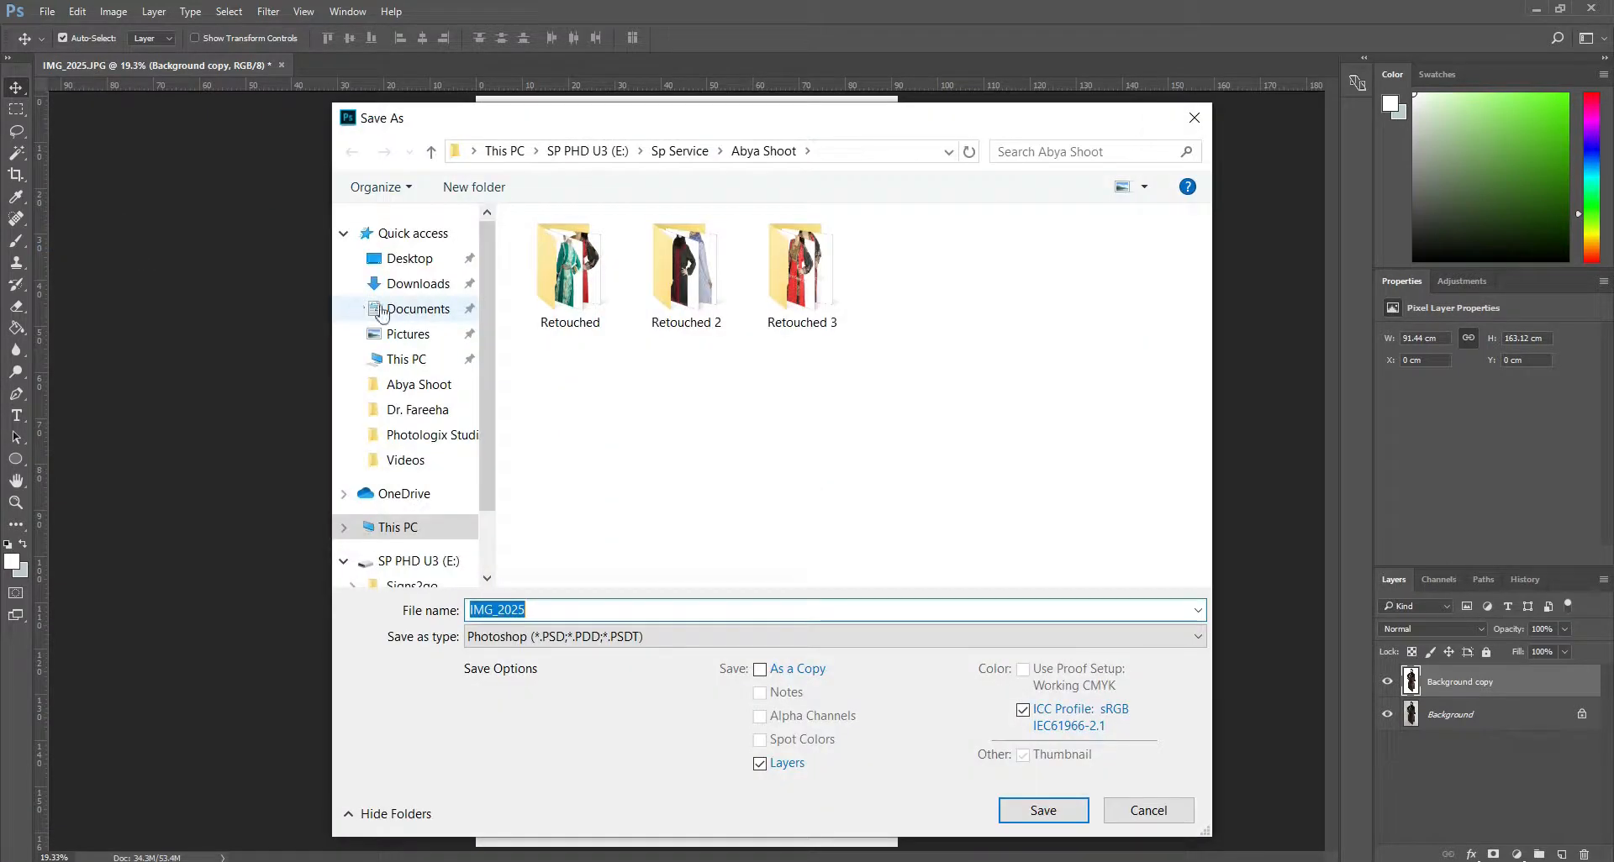
click(708, 639)
click(715, 414)
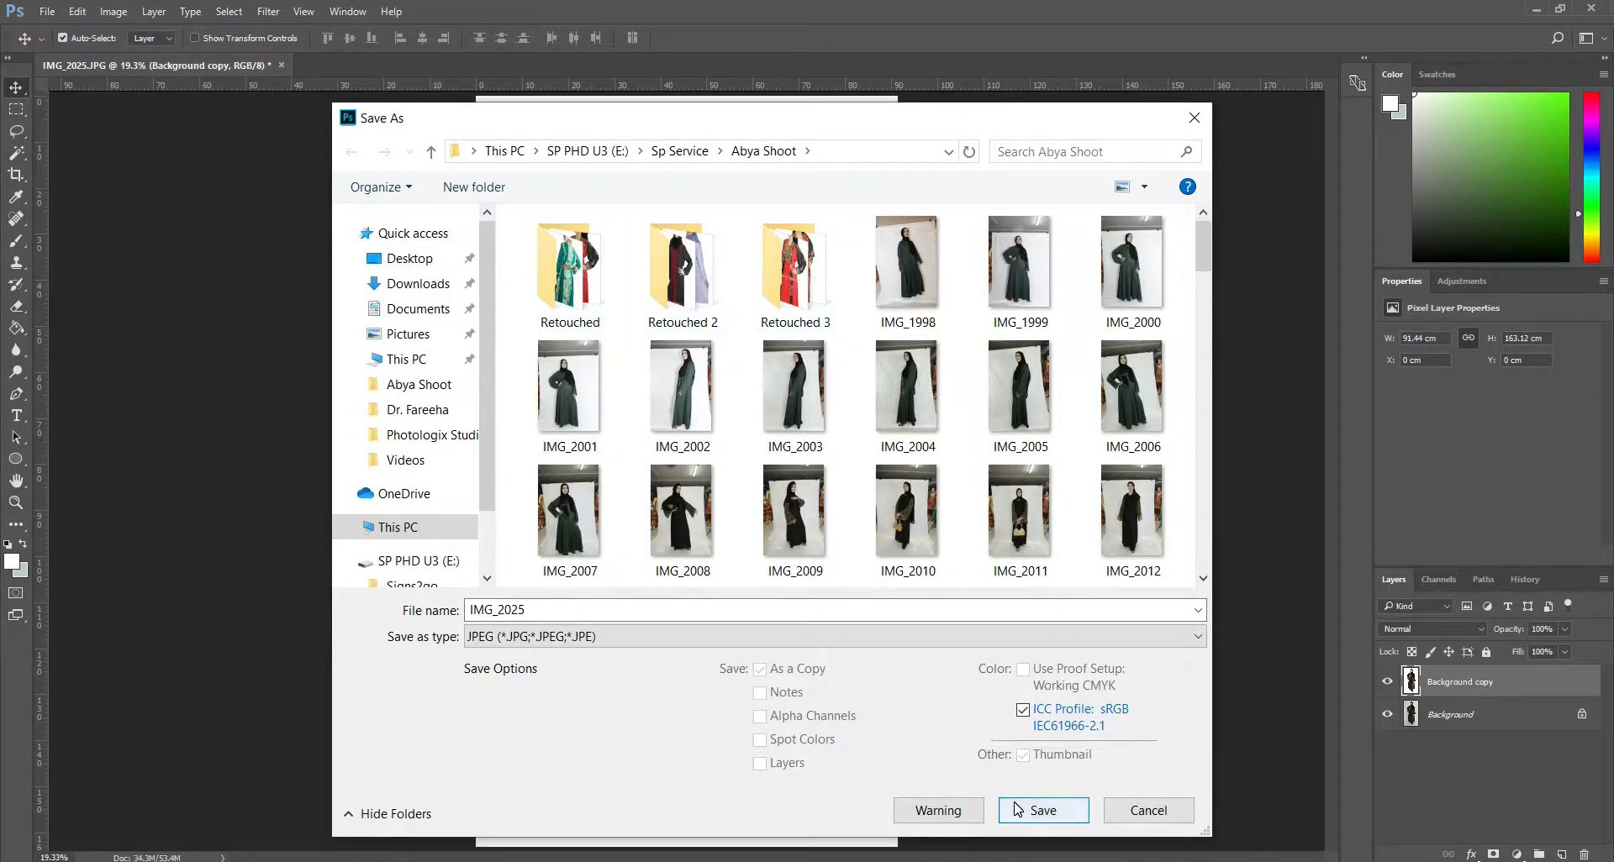
click(1148, 811)
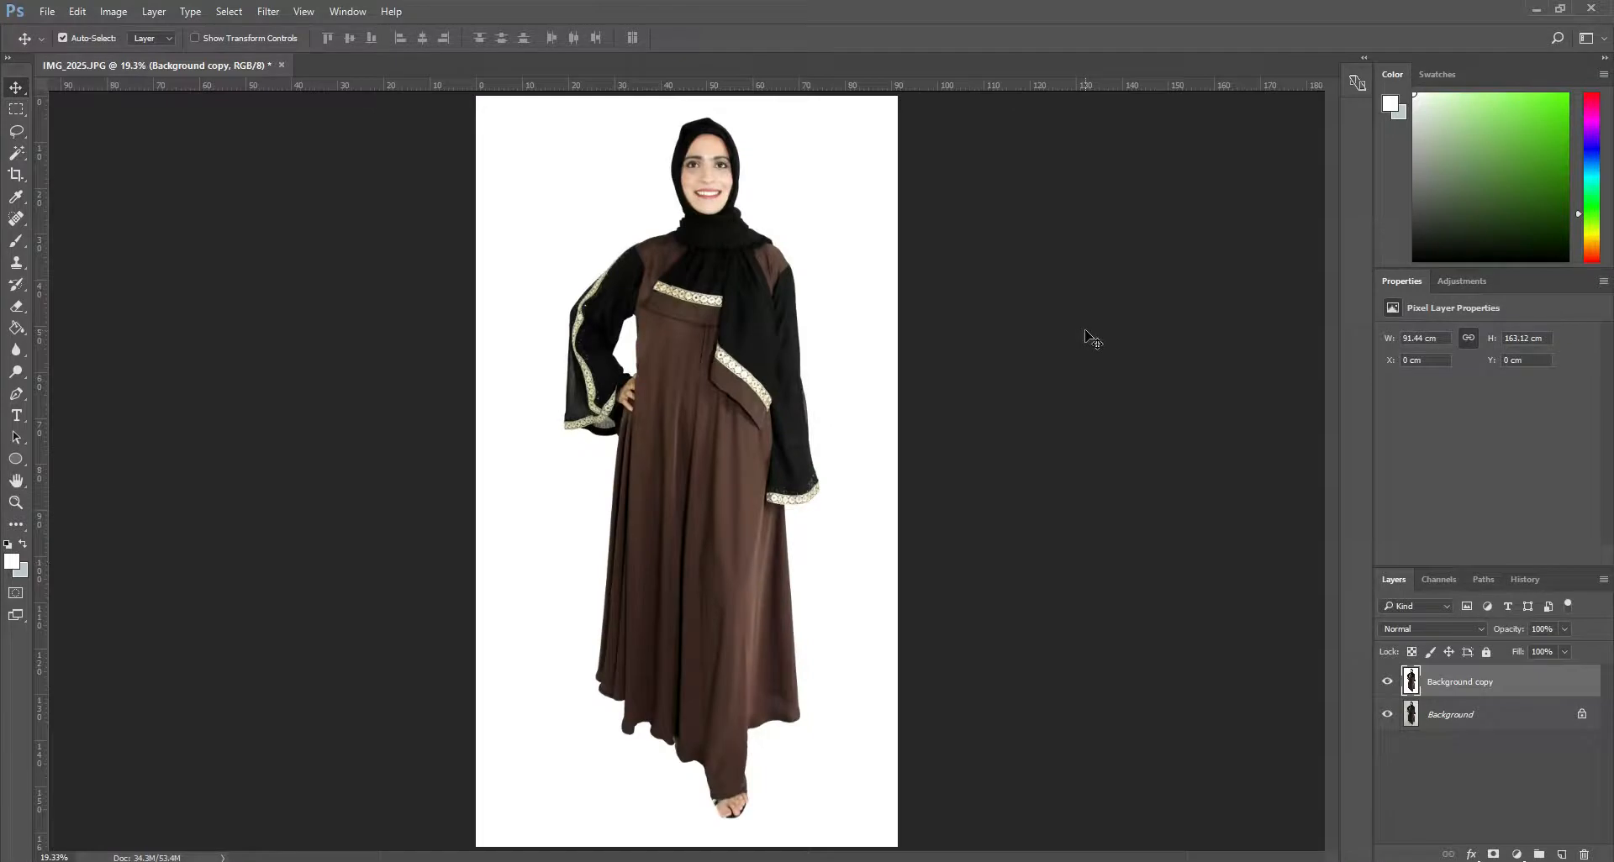